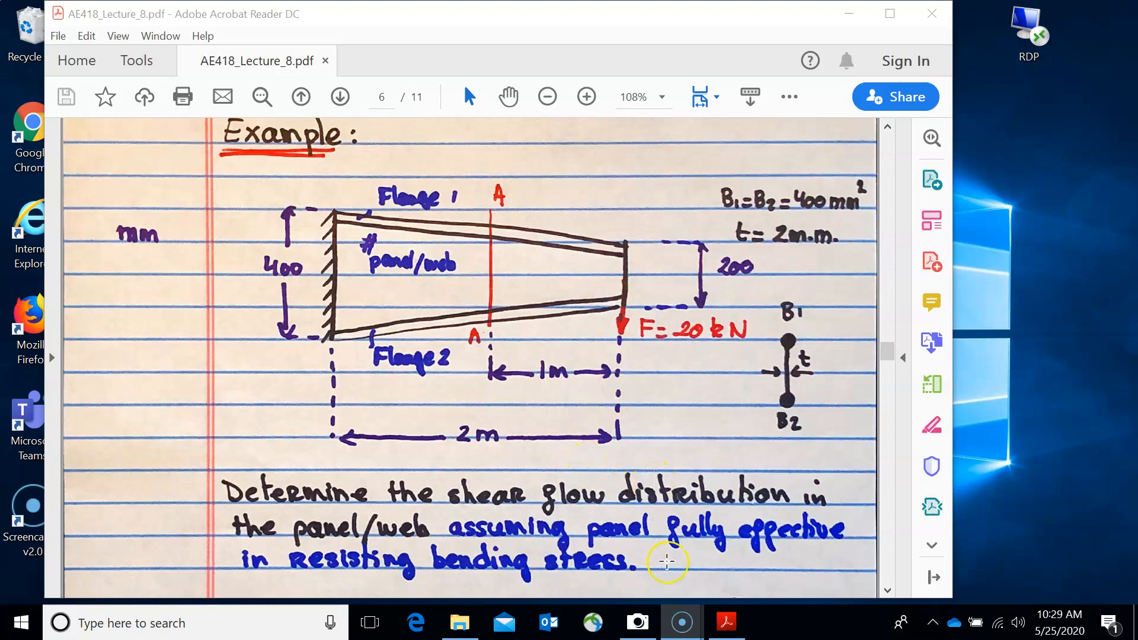
Step: Switch to the Camera app to review the handwritten FEMAP-NASTRAN notes, and return to the lecture PDF in Acrobat Reader
{"action": "left_click", "coordinate": [641, 623]}
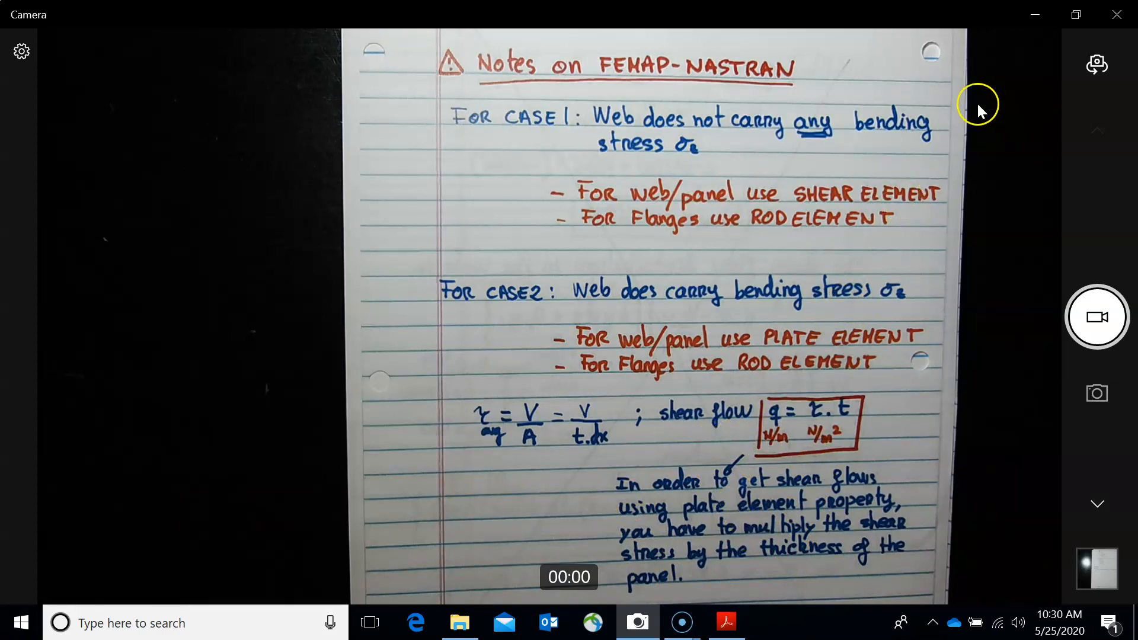
{"action": "left_click", "coordinate": [727, 623]}
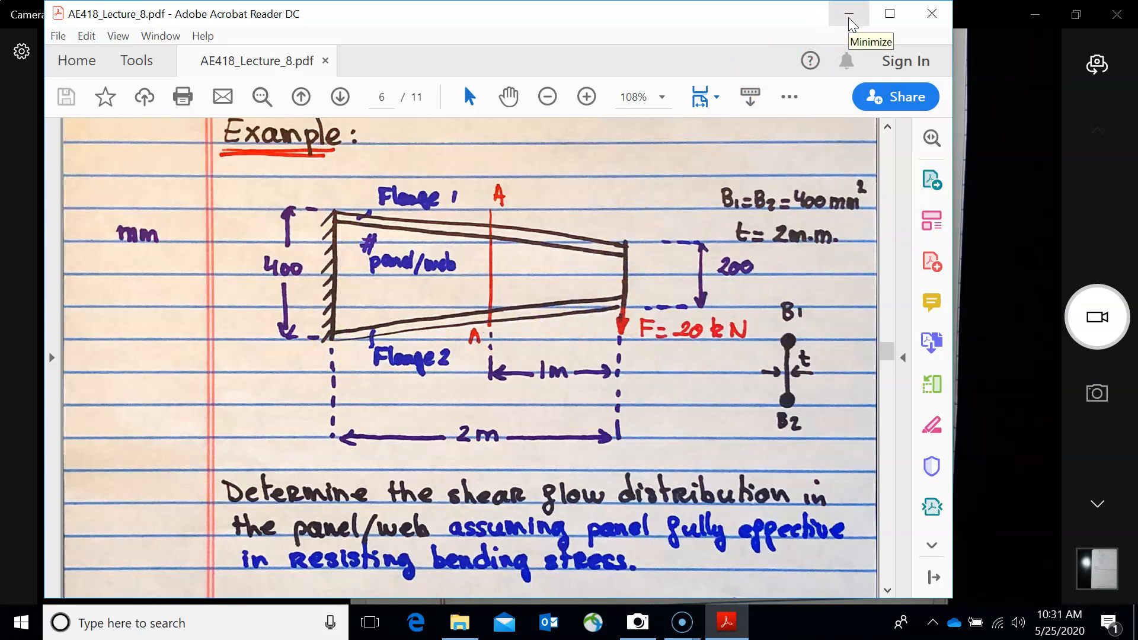
Step: Launch FEMAP v11.4.2 and dismiss the Tip of the Day
{"action": "left_click", "coordinate": [155, 624]}
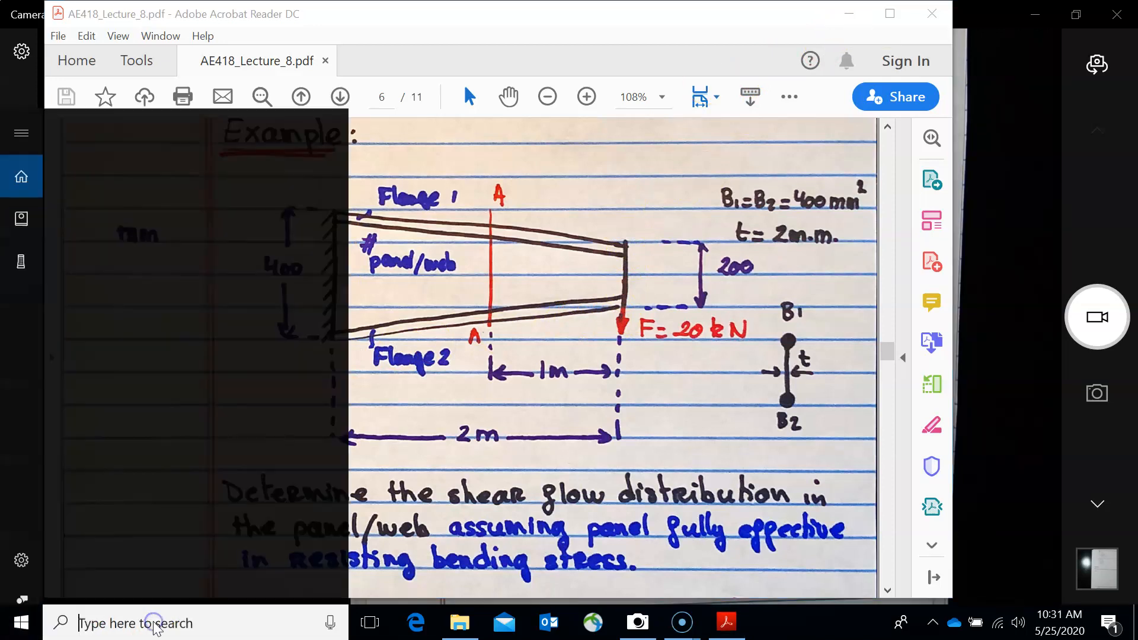
{"action": "type", "text": "fe"}
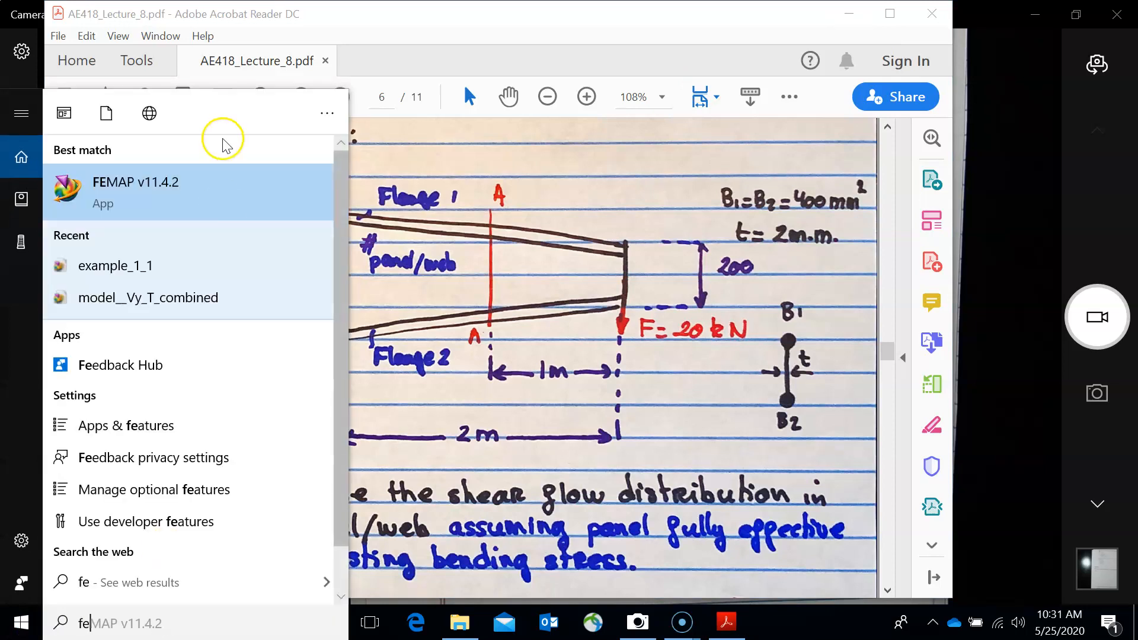
{"action": "left_click", "coordinate": [163, 180]}
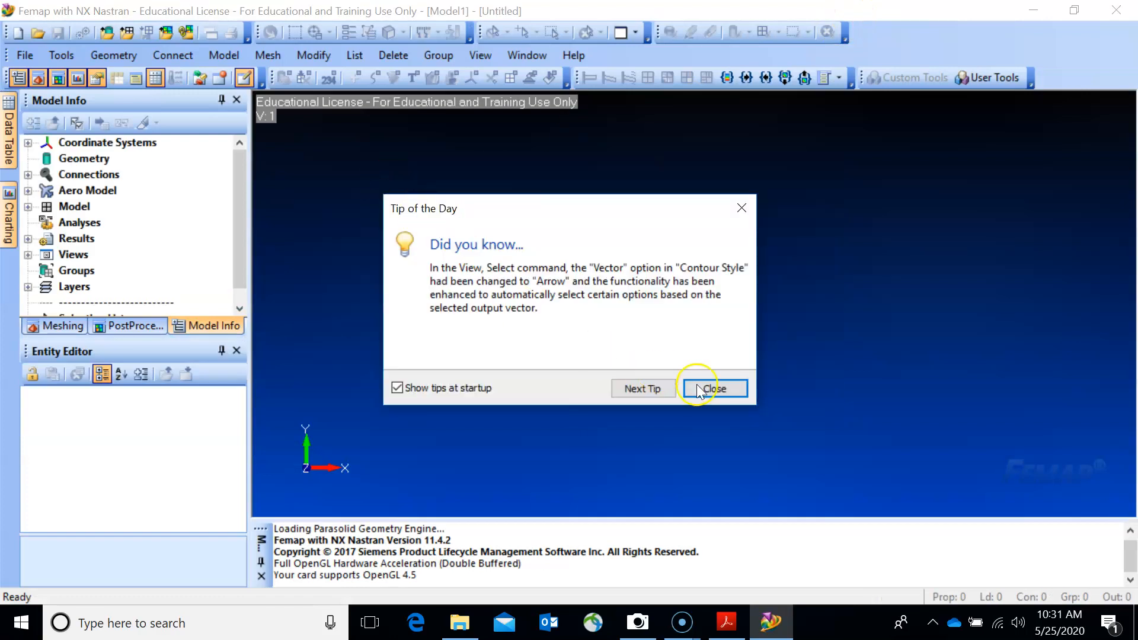
{"action": "left_click", "coordinate": [703, 386]}
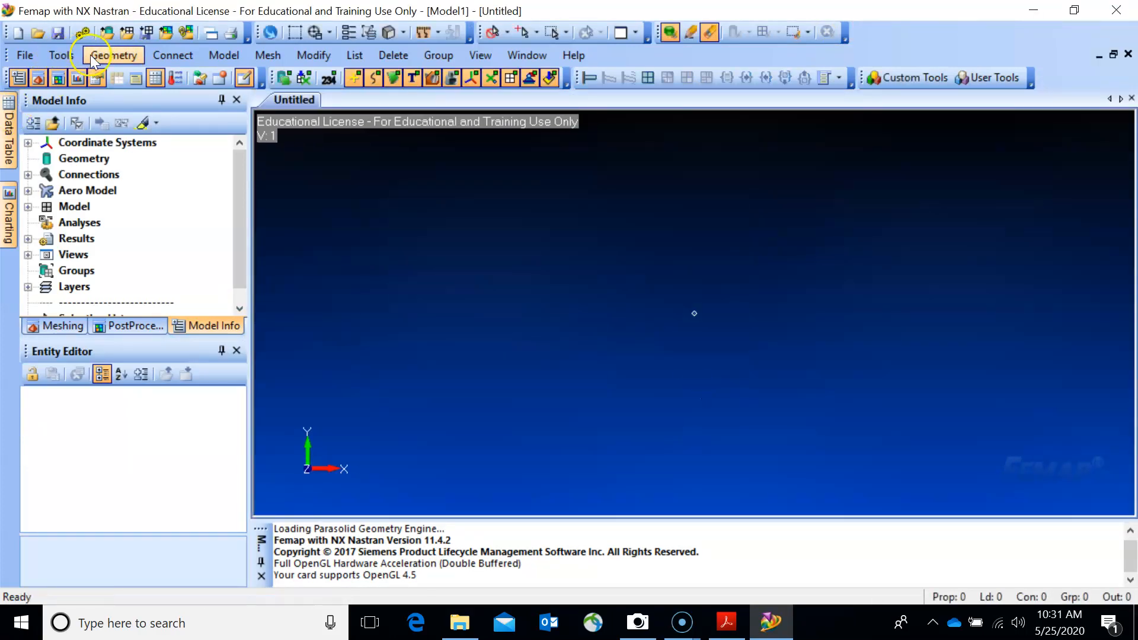
Step: Create two geometry points for the fixed end of the beam at (0, -200, 0) and (0, 200, 0)
{"action": "left_click", "coordinate": [142, 56]}
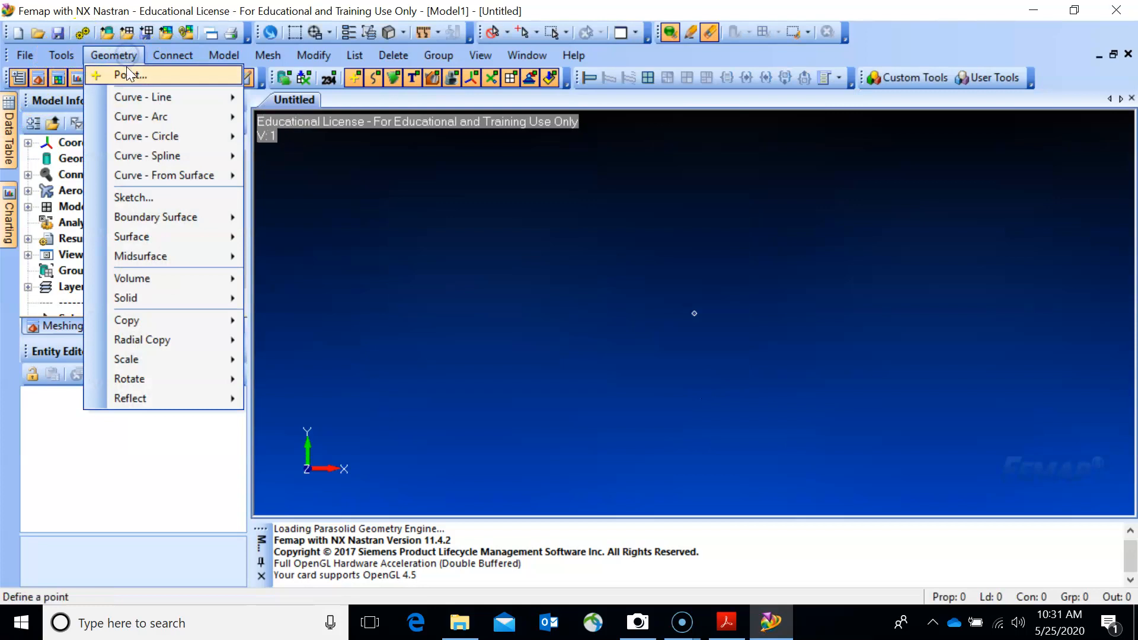
{"action": "left_click", "coordinate": [134, 77]}
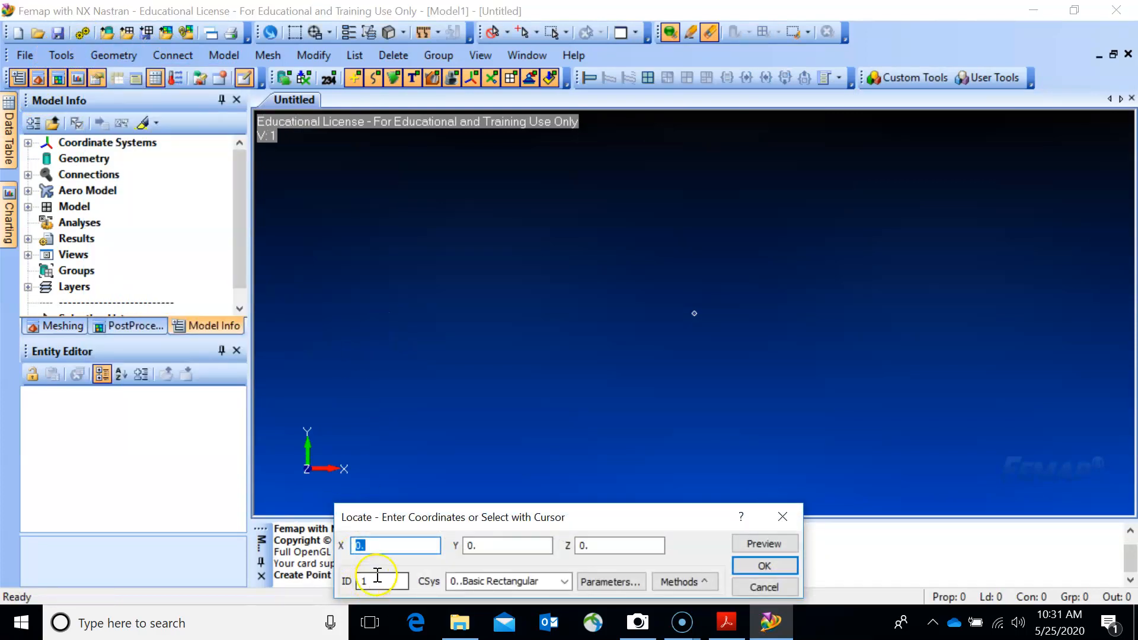
{"action": "left_click", "coordinate": [492, 545]}
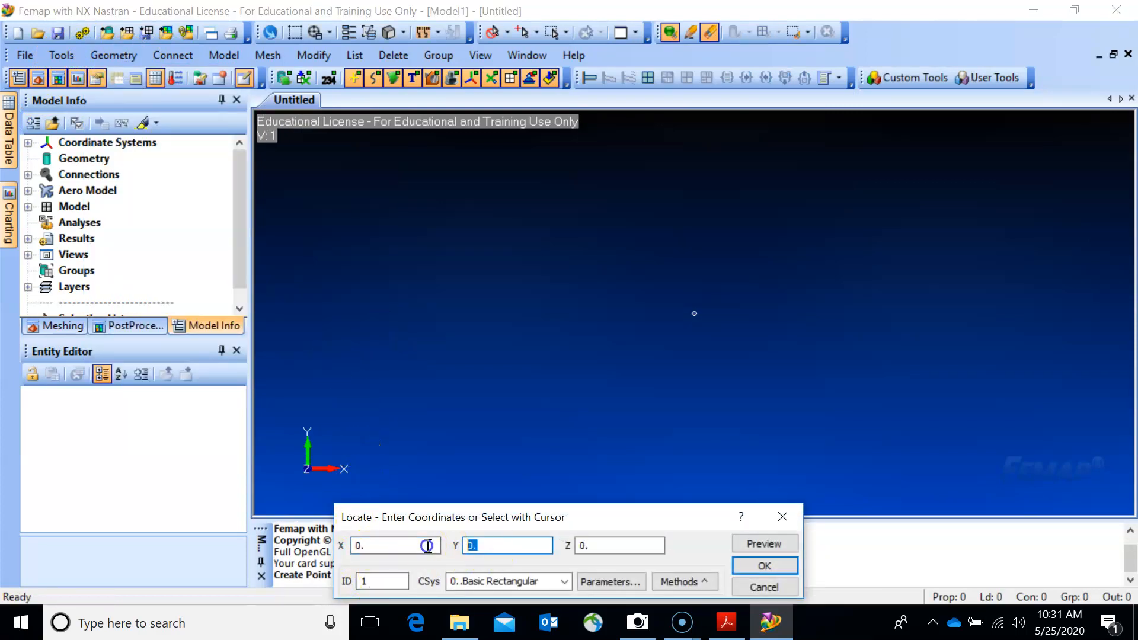
{"action": "type", "text": "-200"}
{"action": "left_click", "coordinate": [764, 566]}
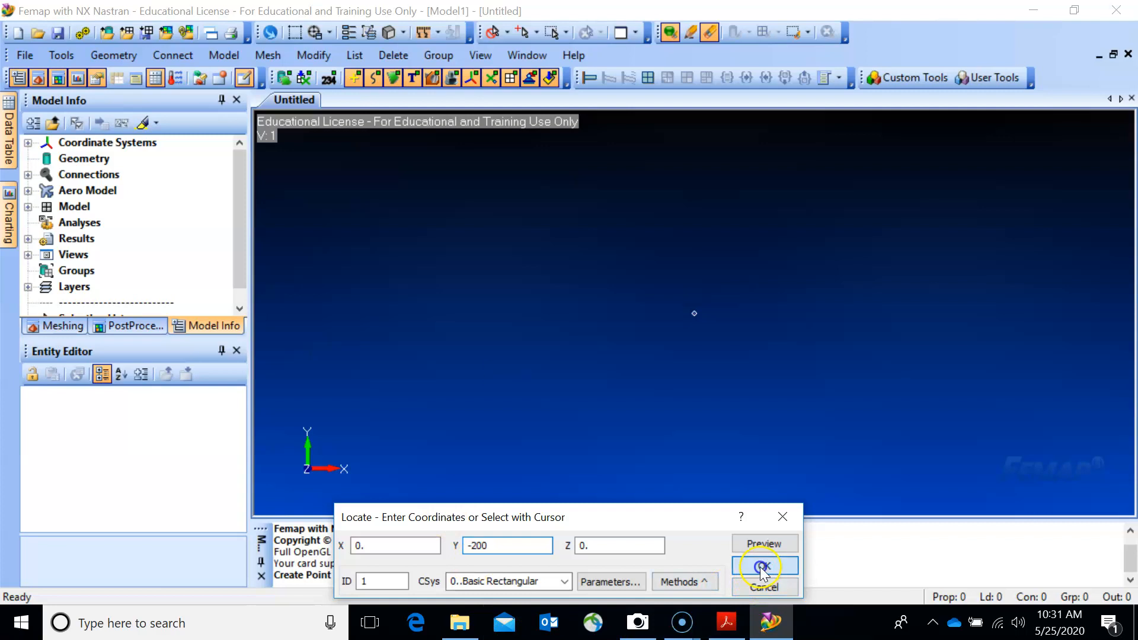
{"action": "key", "text": "Tab"}
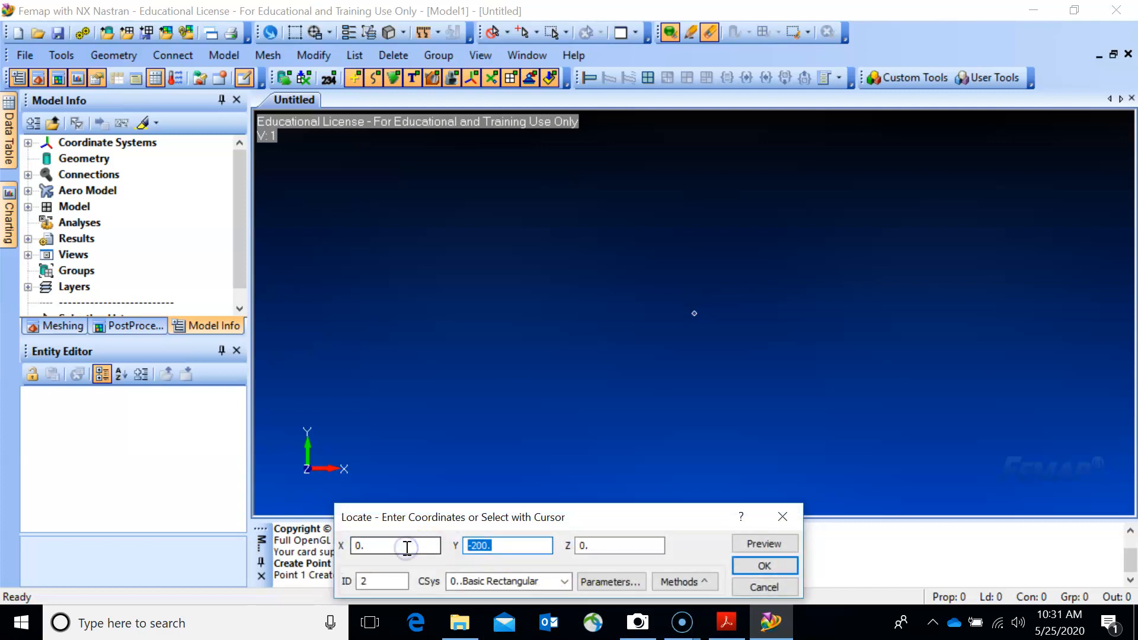
{"action": "type", "text": "2"}
{"action": "left_click", "coordinate": [764, 566]}
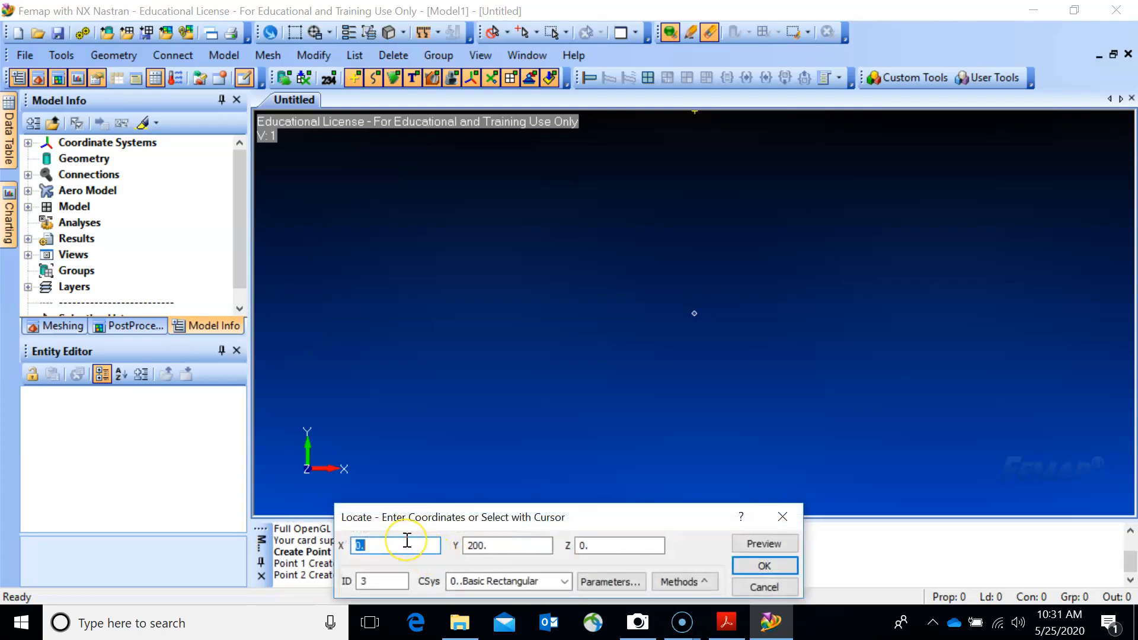
Step: Create two points for the free end of the beam at (2000, -100, 0) and (2000, 100, 0), and end point creation
{"action": "type", "text": "2000"}
{"action": "key", "text": "Tab"}
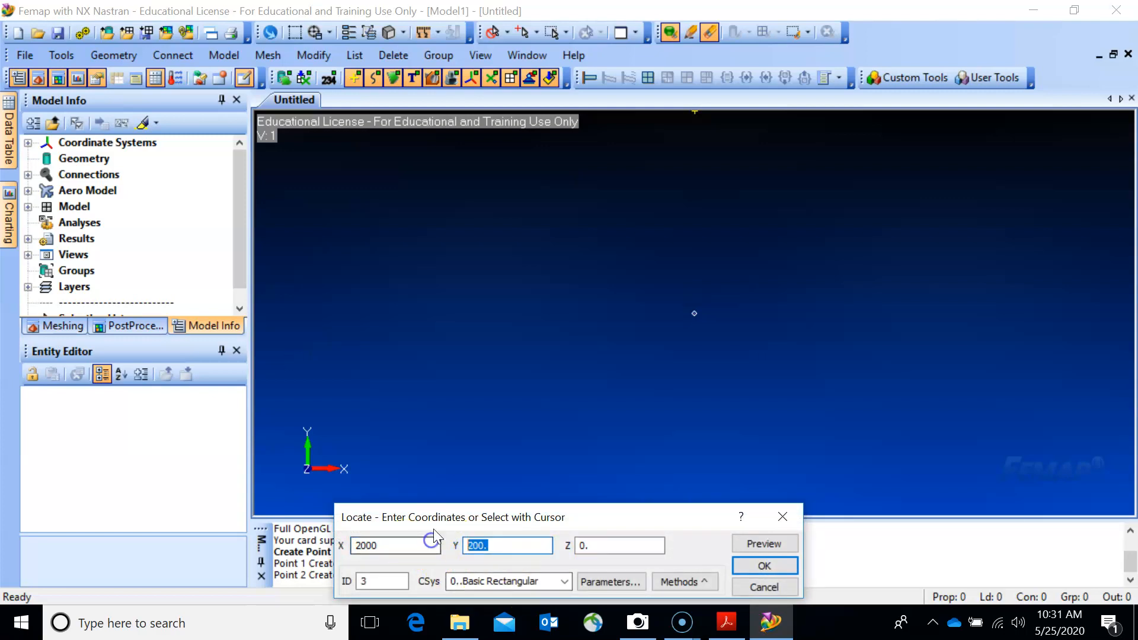
{"action": "type", "text": "-100"}
{"action": "left_click", "coordinate": [745, 564]}
{"action": "key", "text": "Tab"}
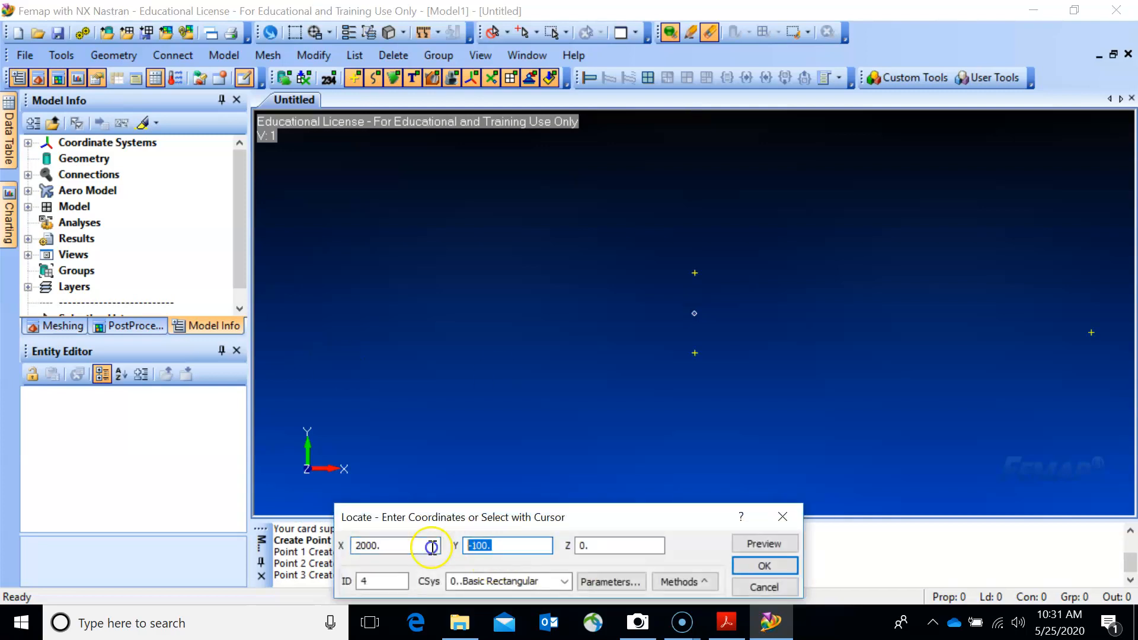
{"action": "type", "text": "100"}
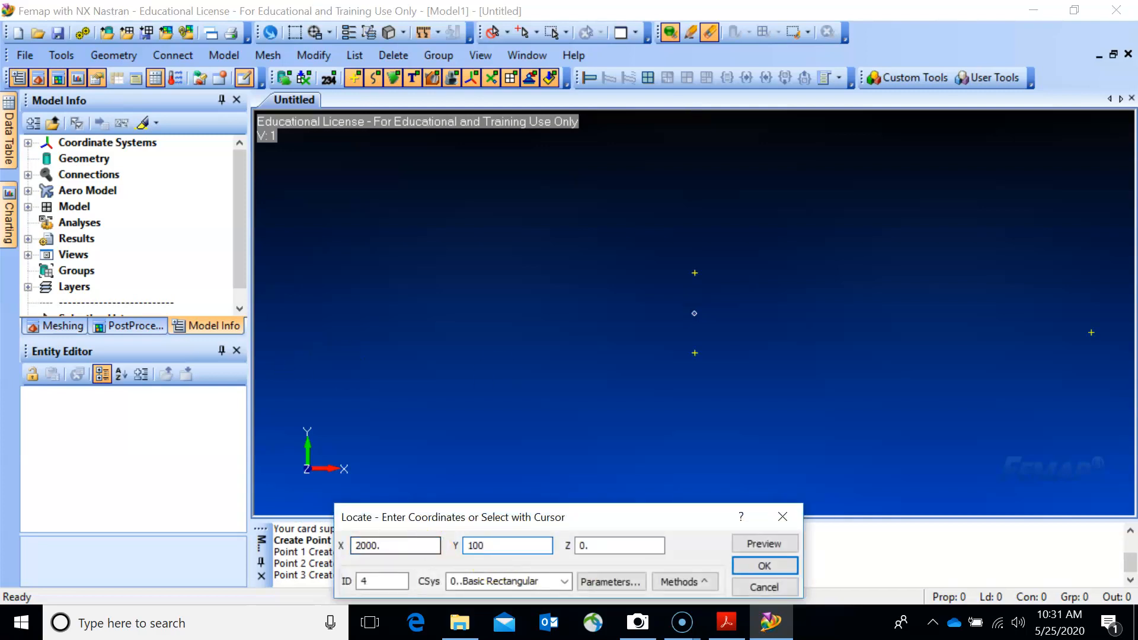
{"action": "left_click", "coordinate": [744, 565]}
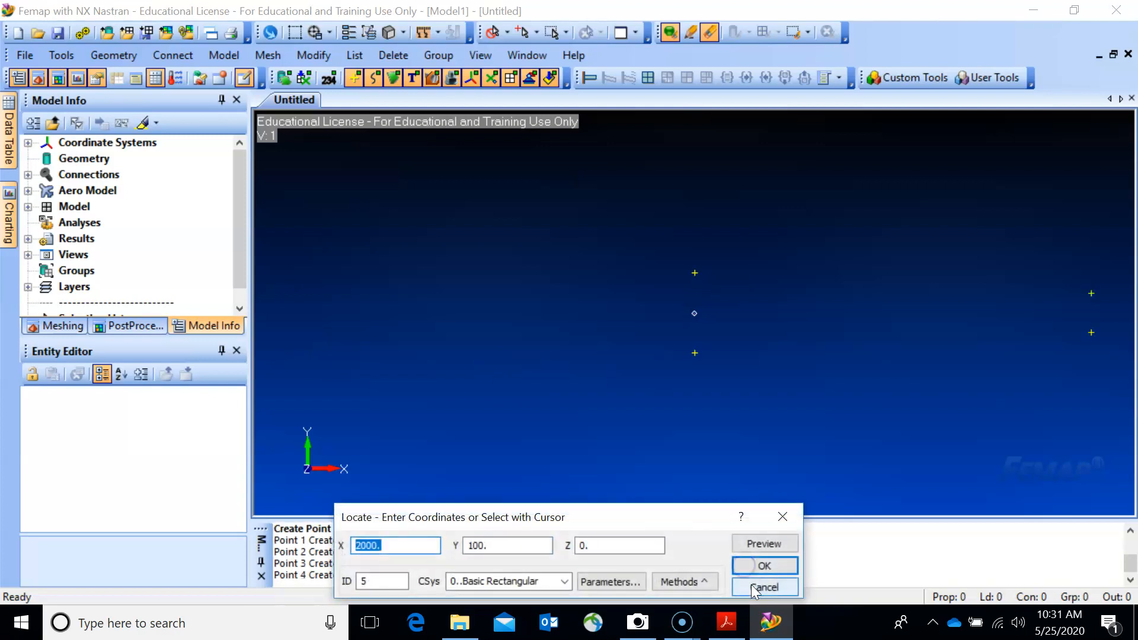
{"action": "left_click", "coordinate": [754, 587]}
Step: Create a four-corner surface with the On Point method, going clockwise through the four points from the upper point of the fixed end
{"action": "key", "text": "ctrl+a"}
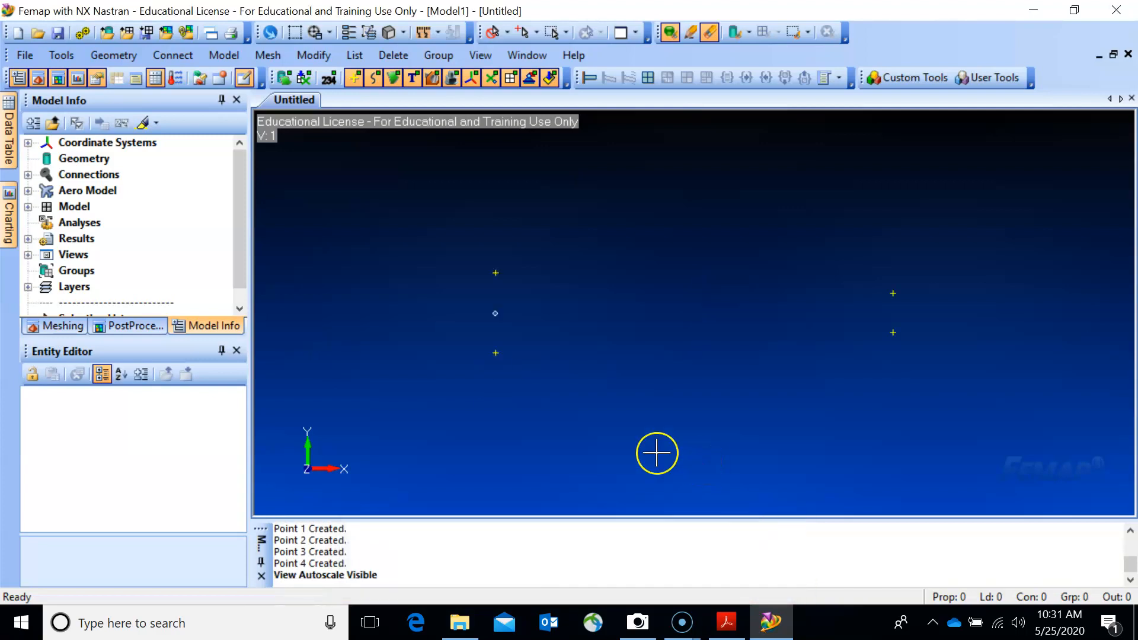
{"action": "scroll", "coordinate": [481, 343], "scroll_direction": "up", "scroll_amount": 1}
{"action": "scroll", "coordinate": [481, 341], "scroll_direction": "up", "scroll_amount": 2}
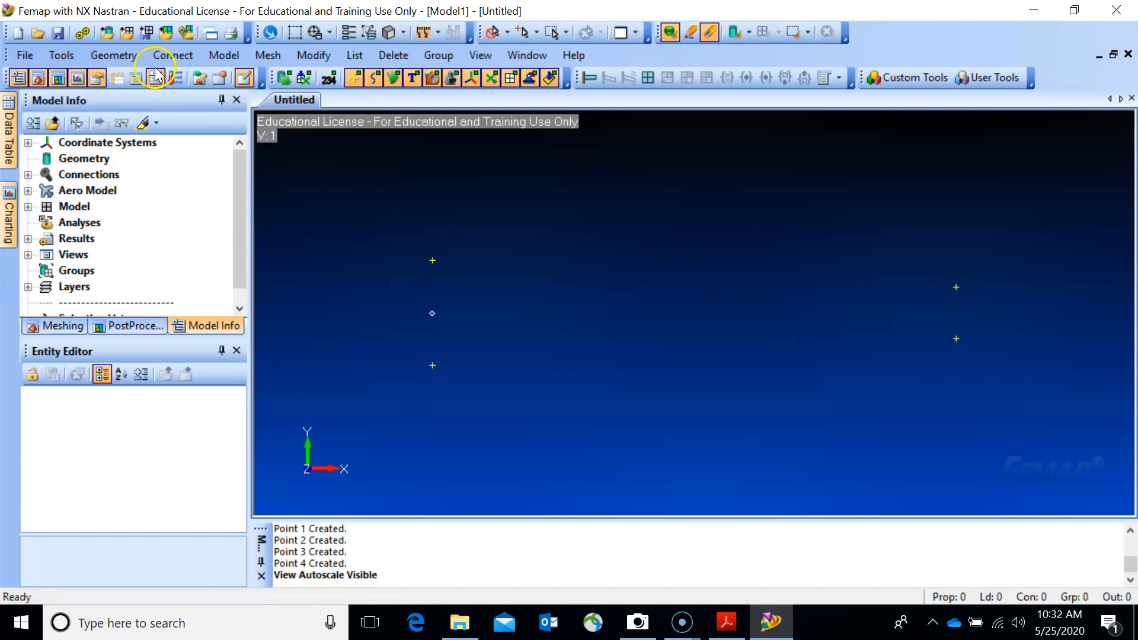
{"action": "left_click", "coordinate": [113, 56]}
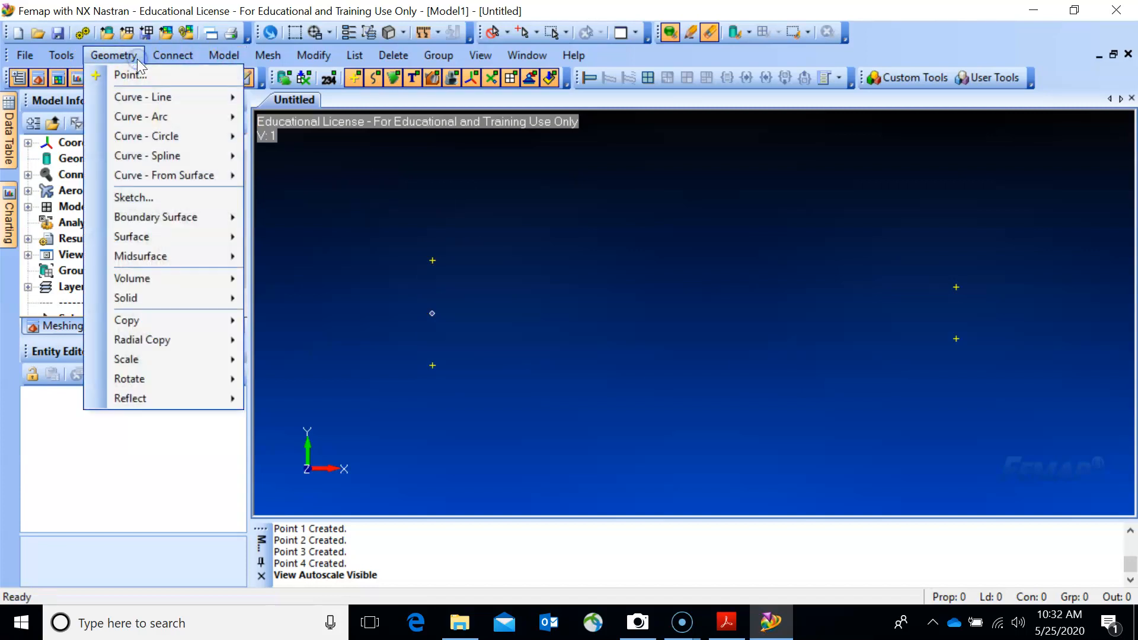
{"action": "mouse_move", "coordinate": [143, 240]}
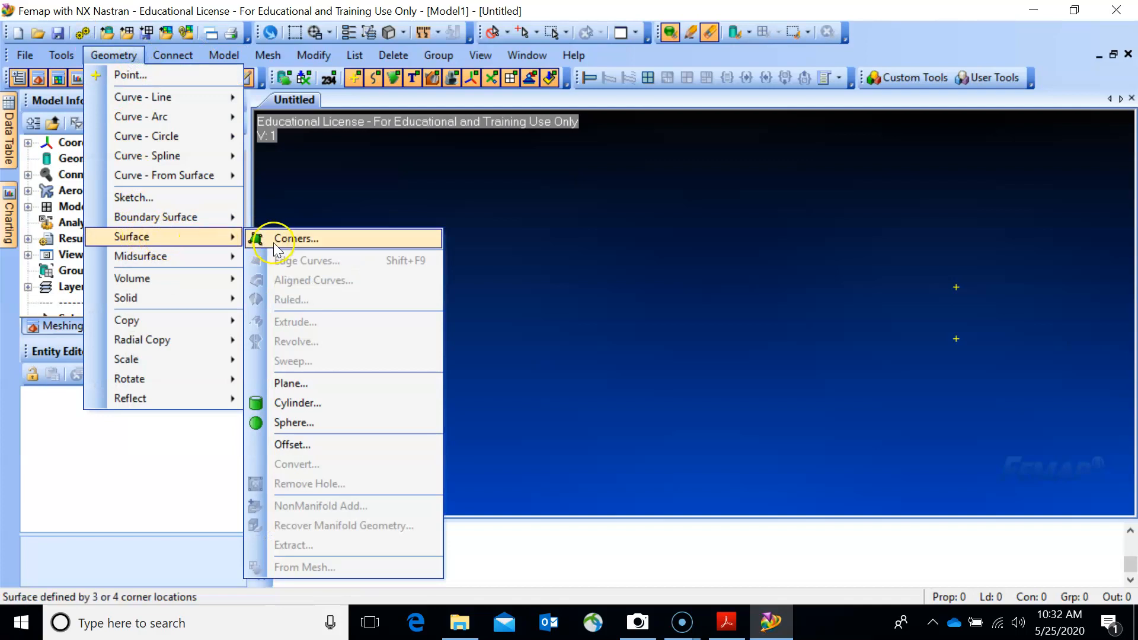
{"action": "left_click", "coordinate": [264, 236]}
{"action": "left_click", "coordinate": [662, 581]}
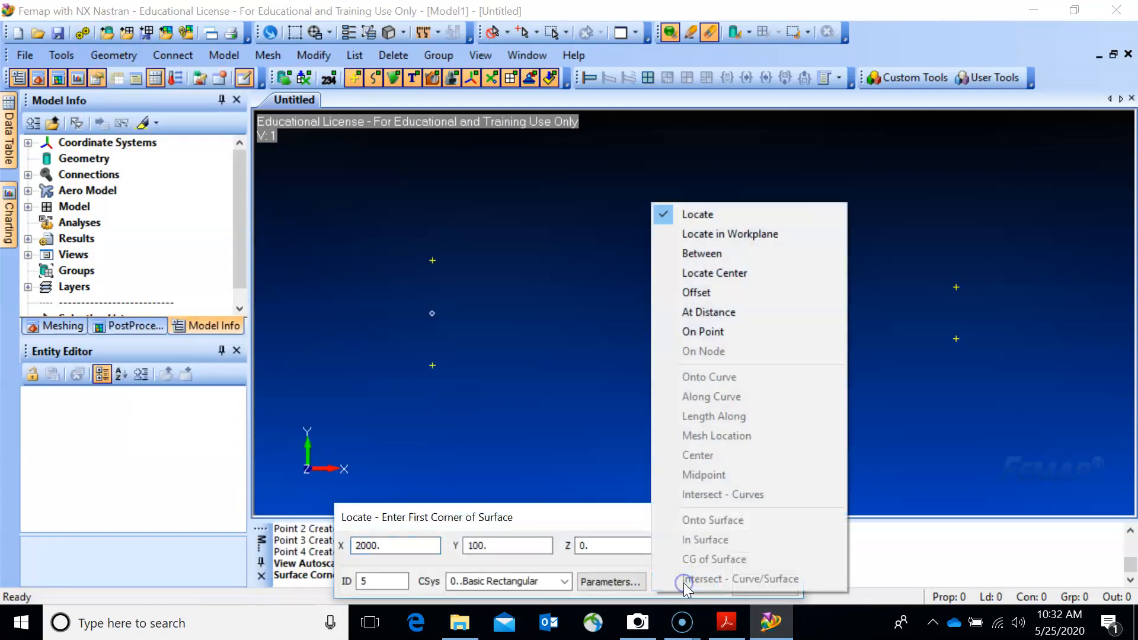
{"action": "left_click", "coordinate": [720, 337]}
{"action": "left_click", "coordinate": [458, 270]}
{"action": "key", "text": "Return"}
{"action": "left_click", "coordinate": [904, 279]}
{"action": "key", "text": "Return"}
{"action": "left_click", "coordinate": [922, 329]}
{"action": "key", "text": "Return"}
{"action": "left_click", "coordinate": [478, 363]}
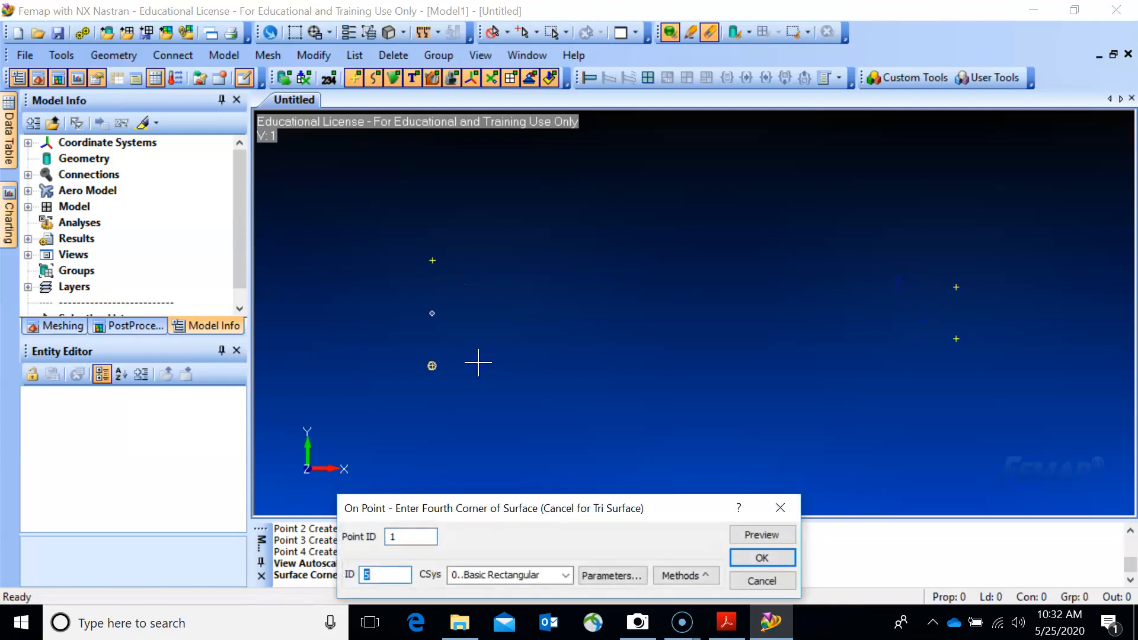
{"action": "key", "text": "Return"}
{"action": "left_click", "coordinate": [762, 580]}
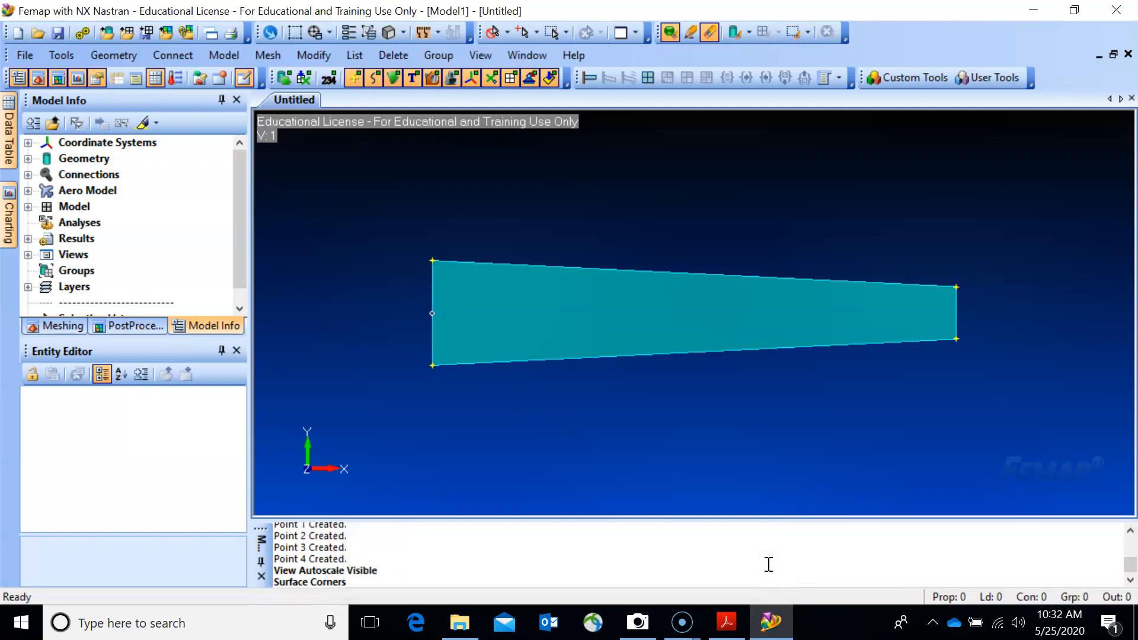
{"action": "scroll", "coordinate": [769, 564], "scroll_direction": "up", "scroll_amount": 1}
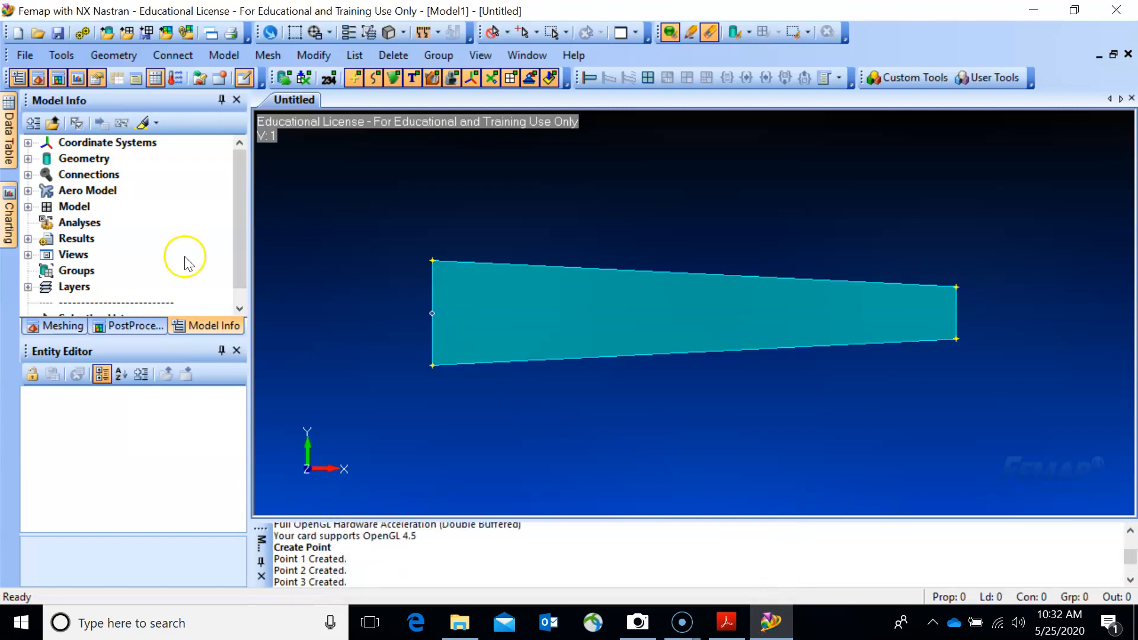
Step: Start saving the model under a new name, create a folder named Nastran_5 inside the Nastran folder, and open it
{"action": "left_click", "coordinate": [30, 59]}
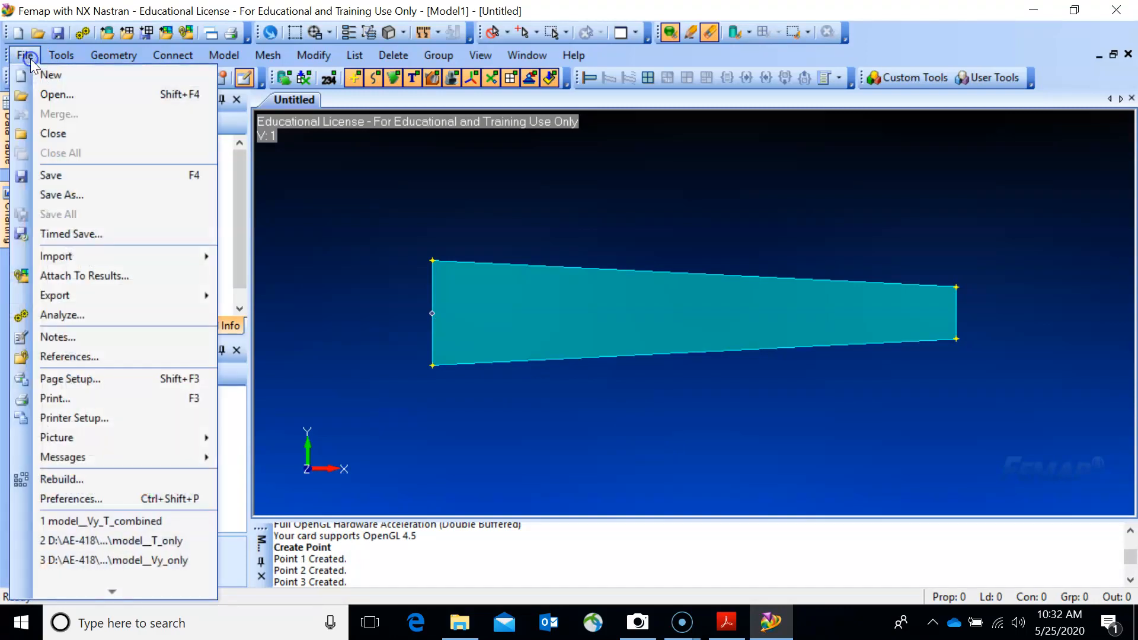
{"action": "left_click", "coordinate": [60, 201]}
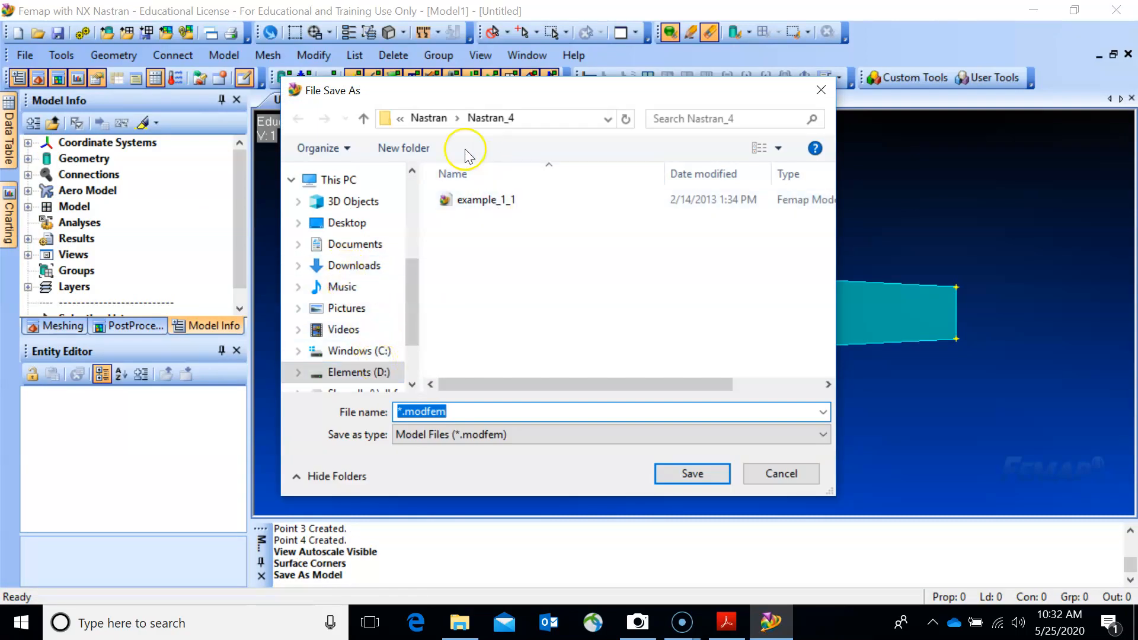
{"action": "left_click", "coordinate": [427, 118]}
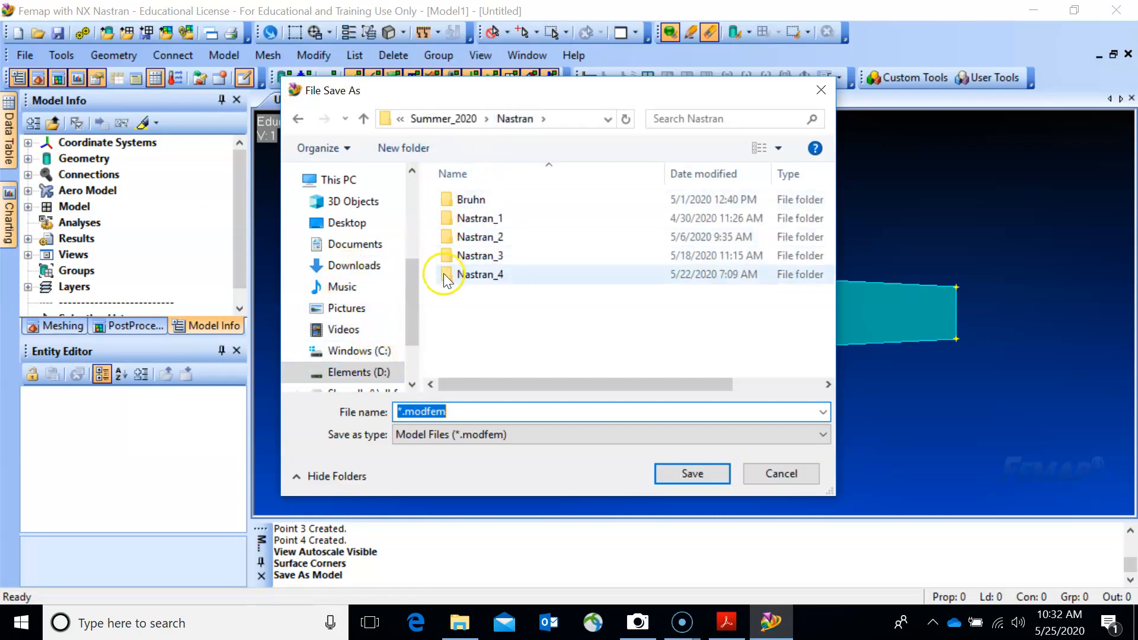
{"action": "right_click", "coordinate": [450, 298]}
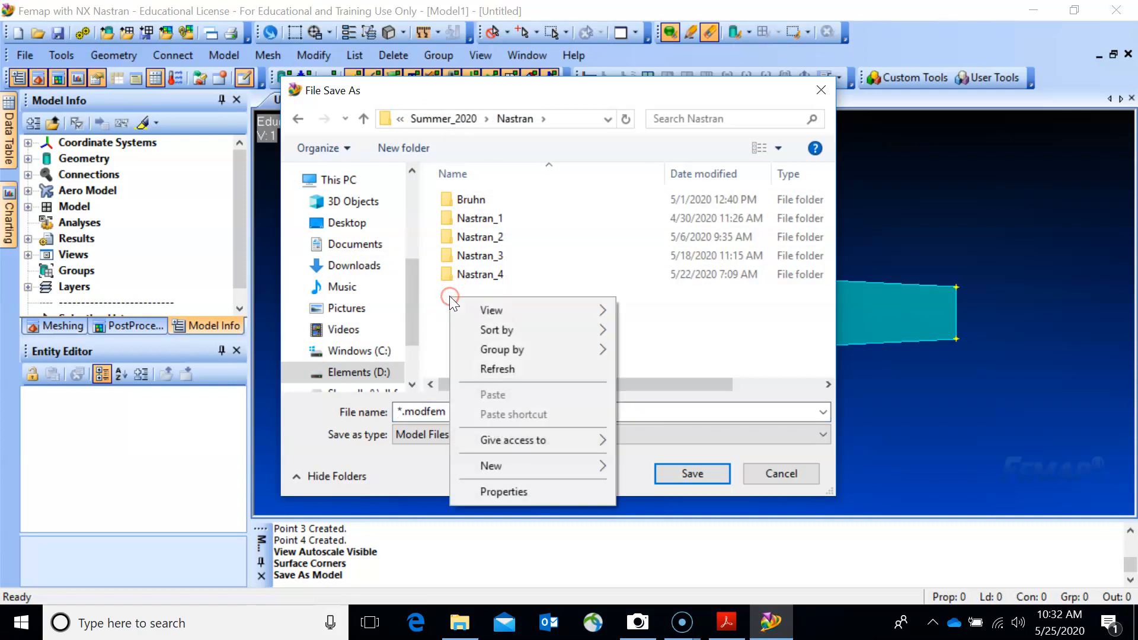
{"action": "mouse_move", "coordinate": [510, 469]}
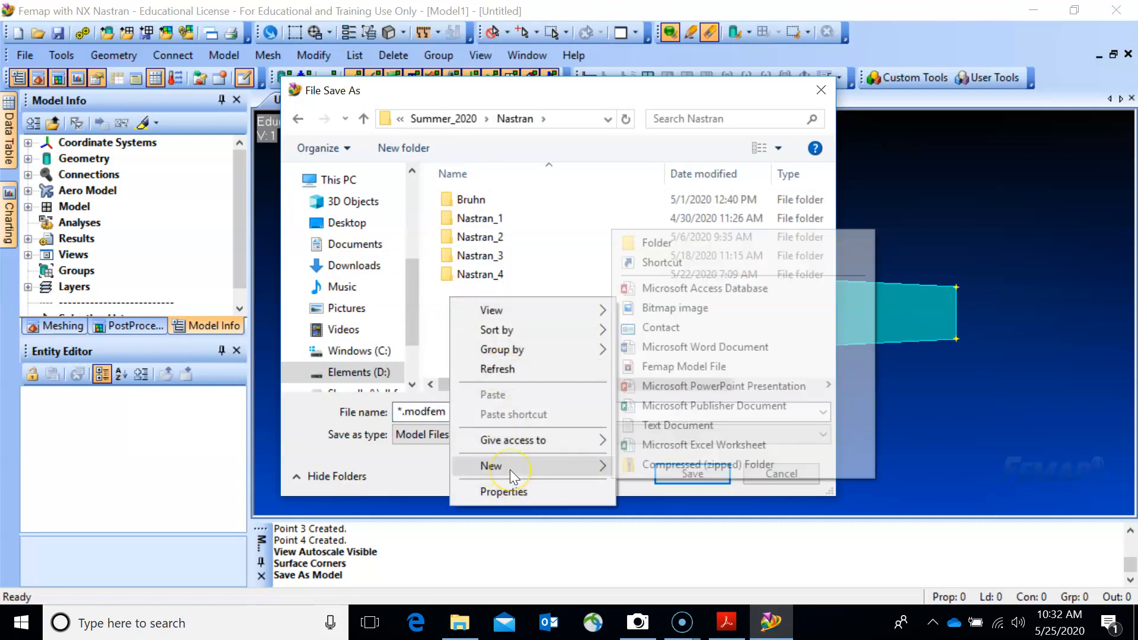
{"action": "left_click", "coordinate": [713, 248]}
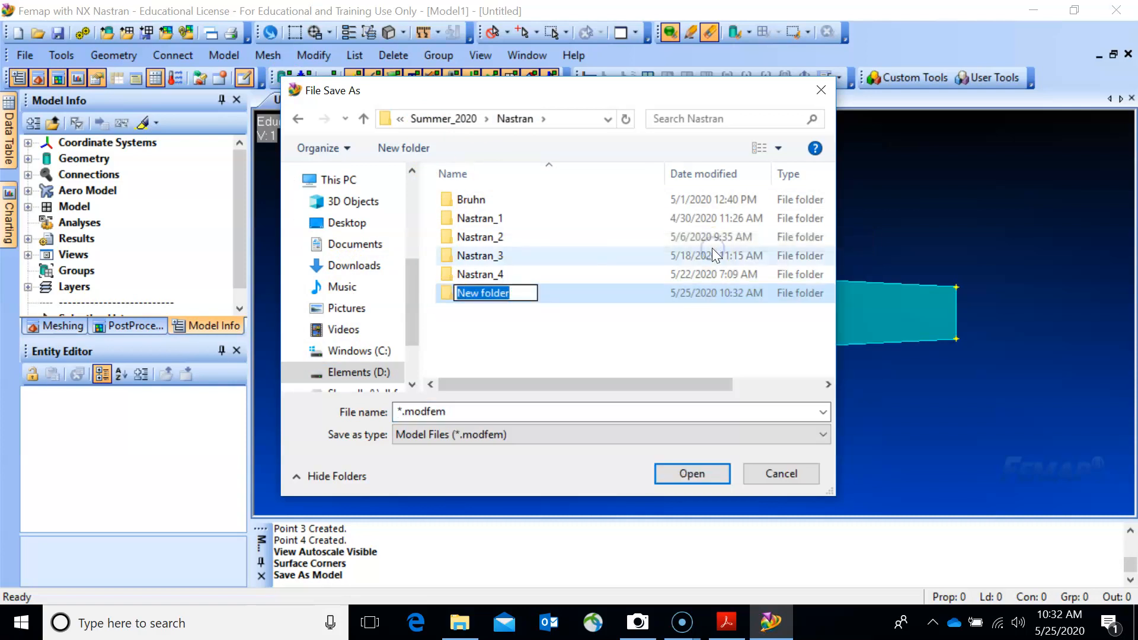
{"action": "type", "text": "Nastran_5"}
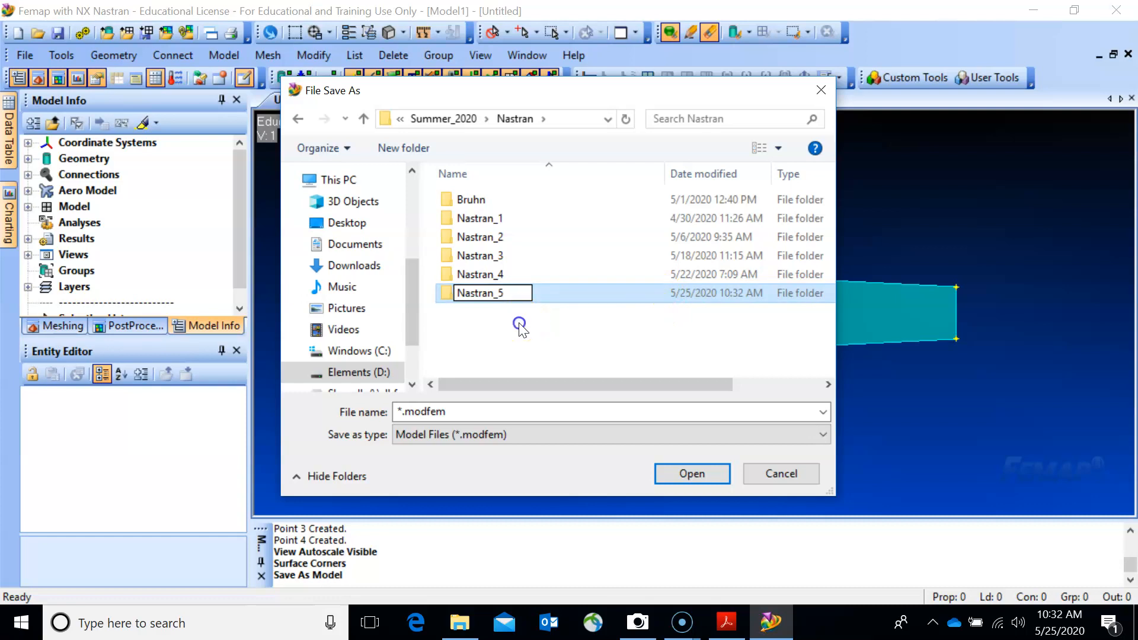
{"action": "left_click", "coordinate": [485, 322]}
{"action": "double_click", "coordinate": [456, 292]}
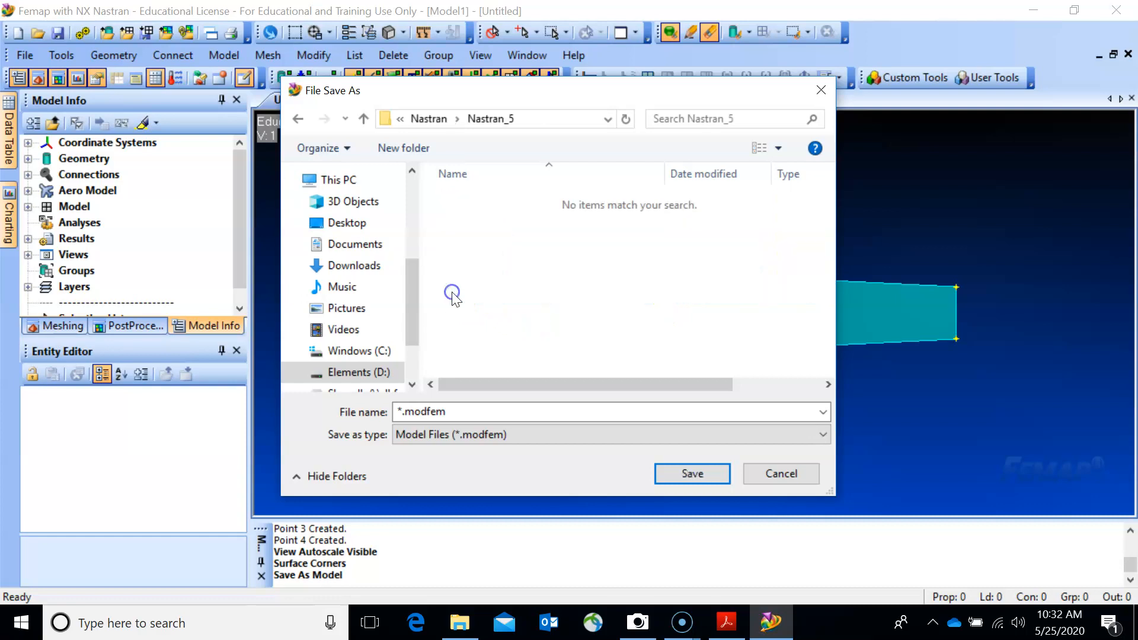
Step: Save the model as model_0 in the Nastran_5 folder
{"action": "double_click", "coordinate": [428, 406]}
{"action": "type", "text": "model"}
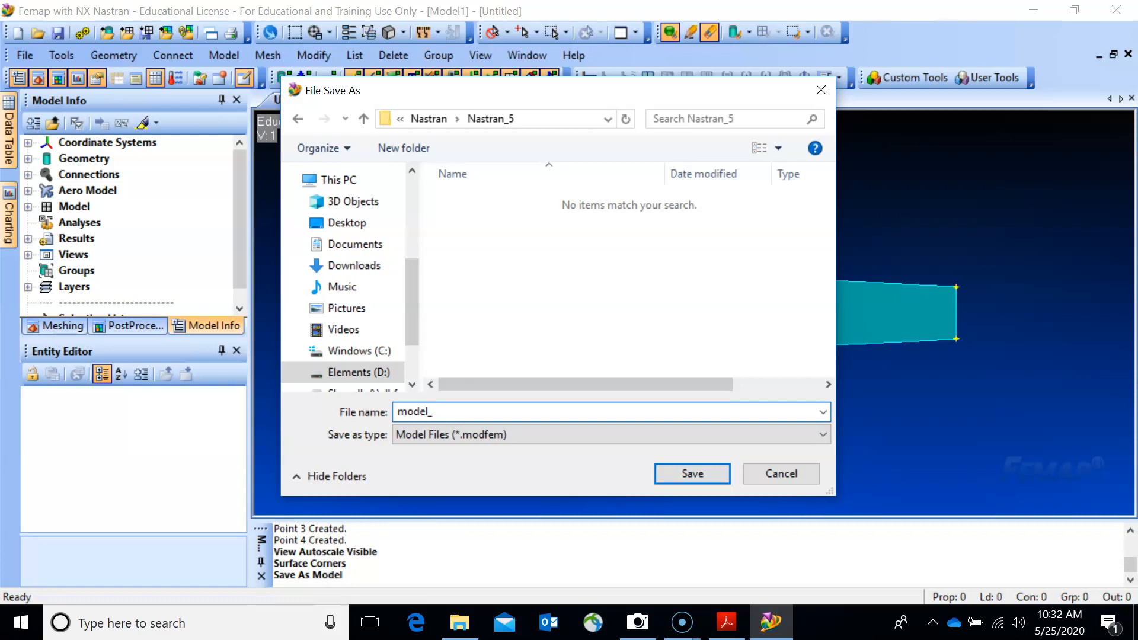
{"action": "type", "text": "_0"}
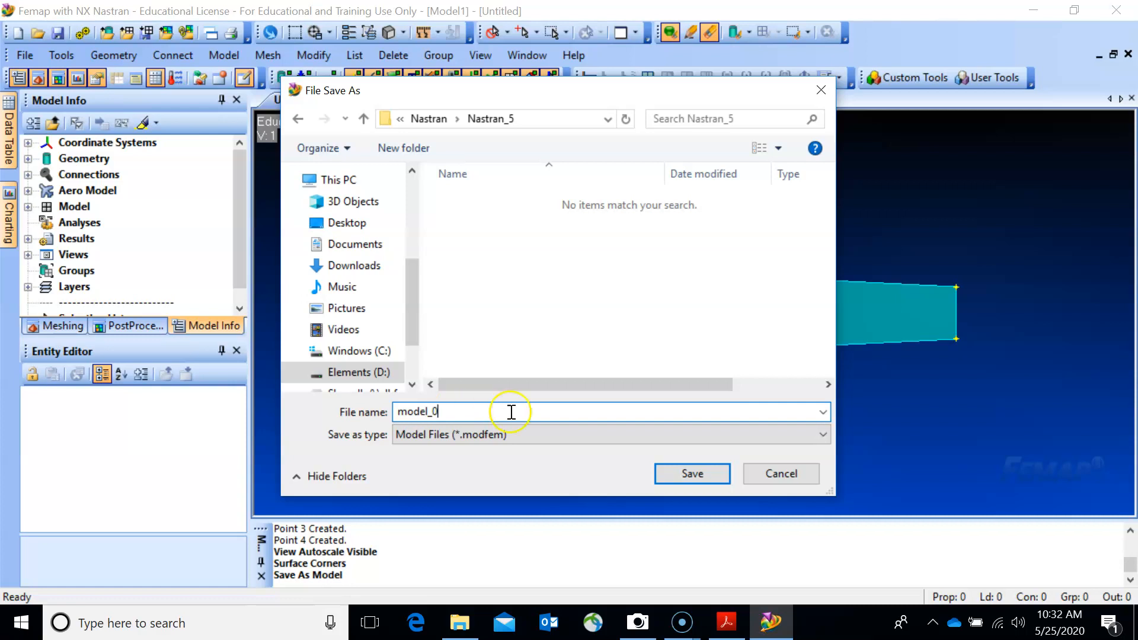
{"action": "left_click", "coordinate": [692, 474]}
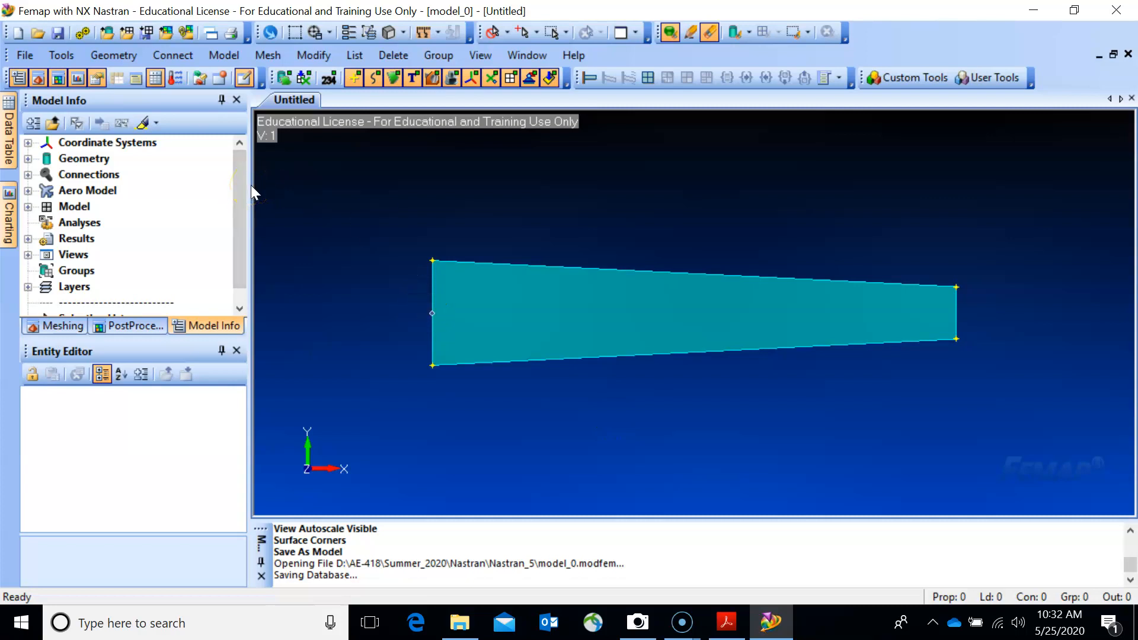
Step: Consult the example in the AE418_Lecture_8 PDF, and create an isotropic material titled Al 2024 with Young's modulus 75e9 and Poisson's ratio 0.3
{"action": "left_click", "coordinate": [728, 622]}
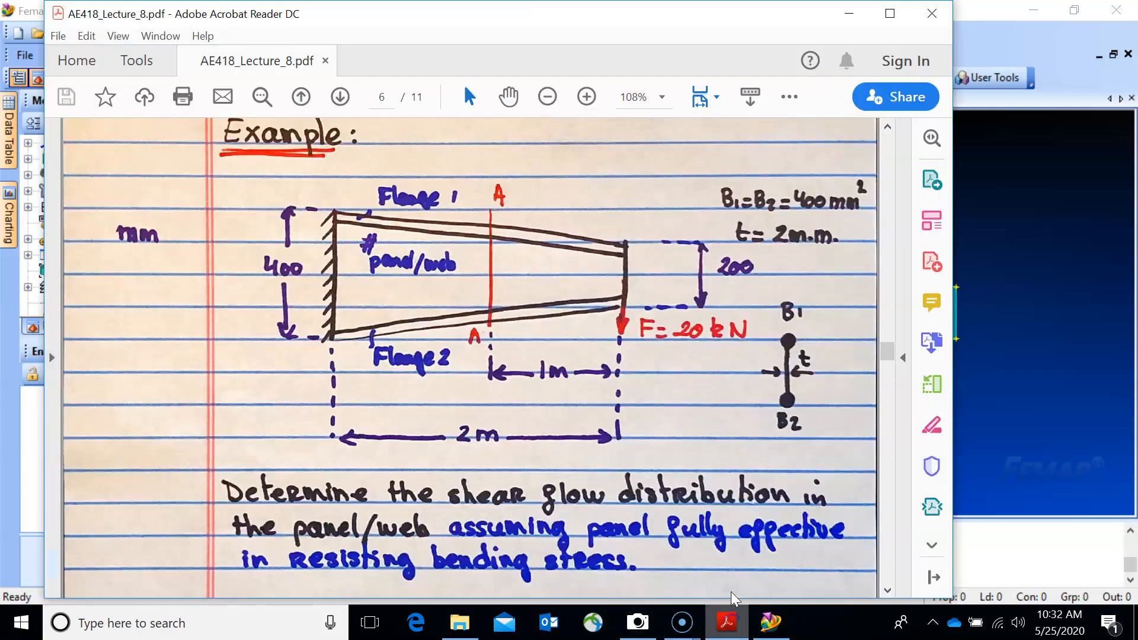
{"action": "scroll", "coordinate": [522, 442], "scroll_direction": "down", "scroll_amount": 5}
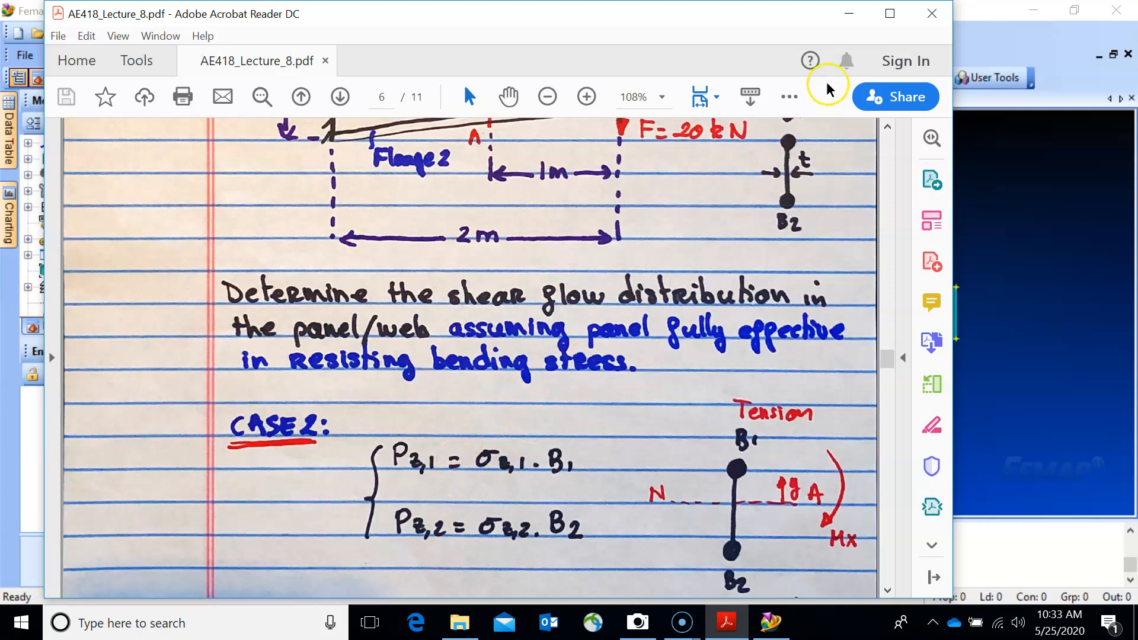
{"action": "left_click", "coordinate": [850, 14]}
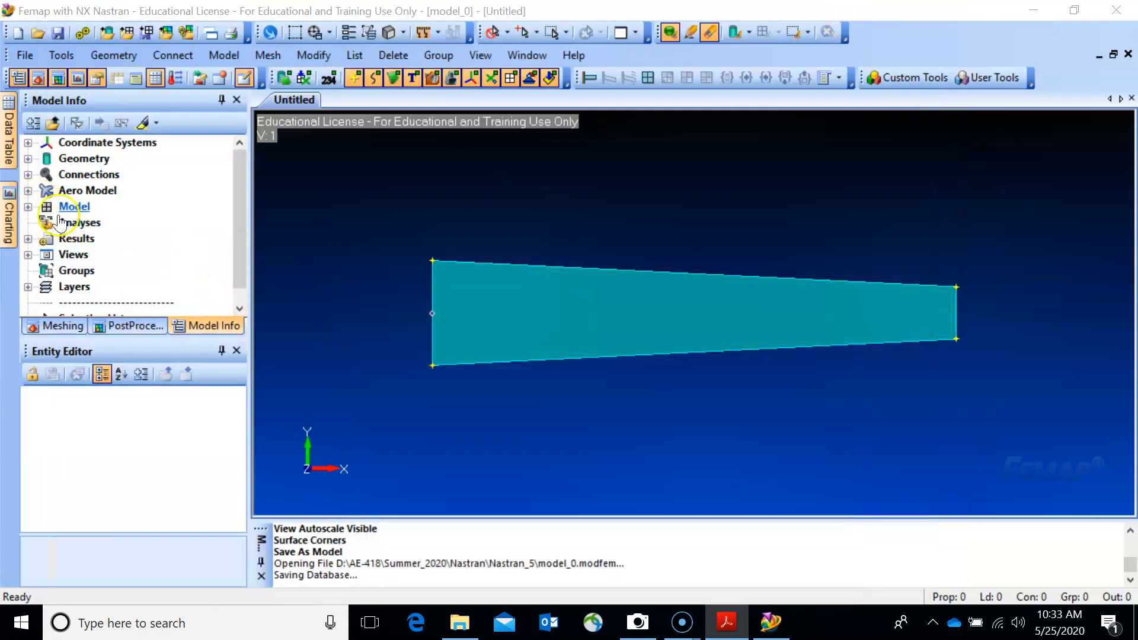
{"action": "left_click", "coordinate": [224, 55]}
{"action": "left_click", "coordinate": [249, 135]}
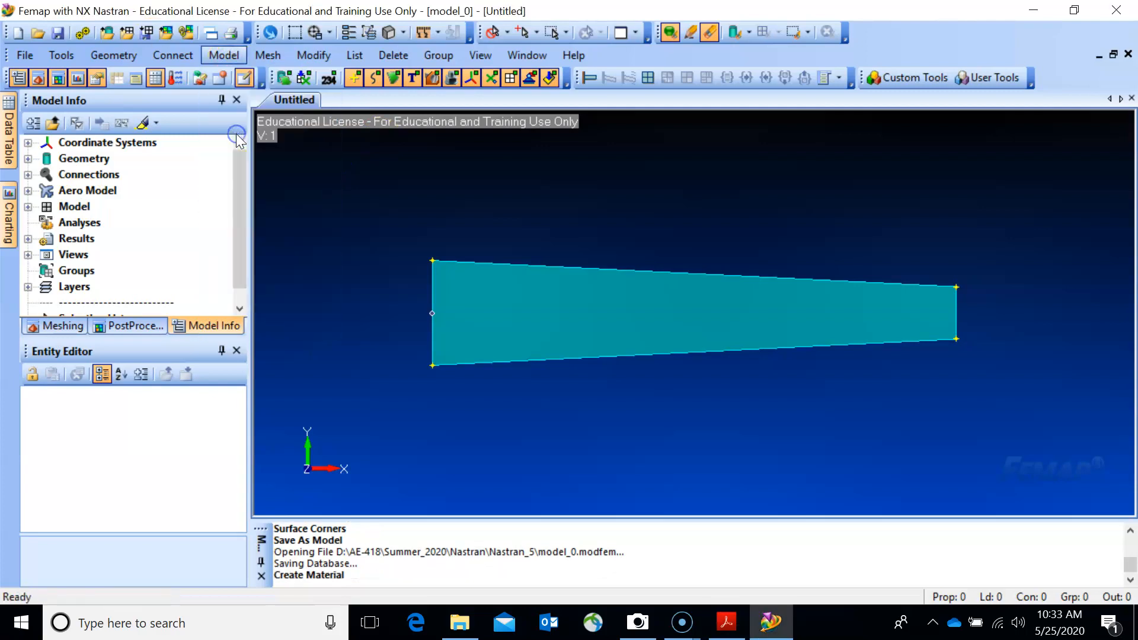
{"action": "left_click", "coordinate": [464, 197]}
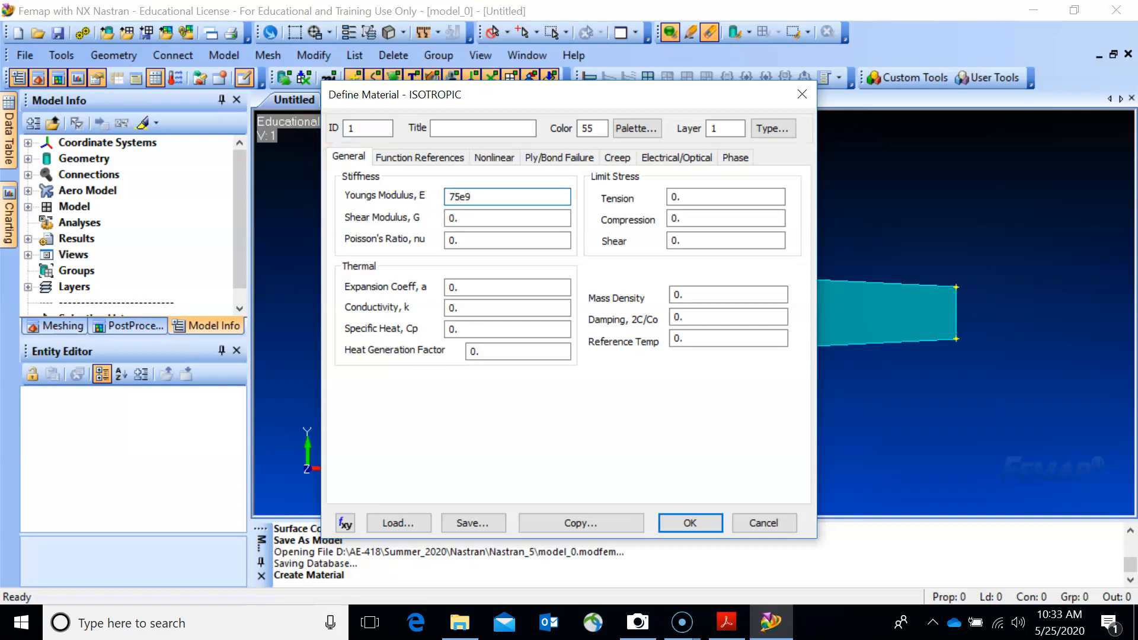
{"action": "left_click", "coordinate": [467, 240]}
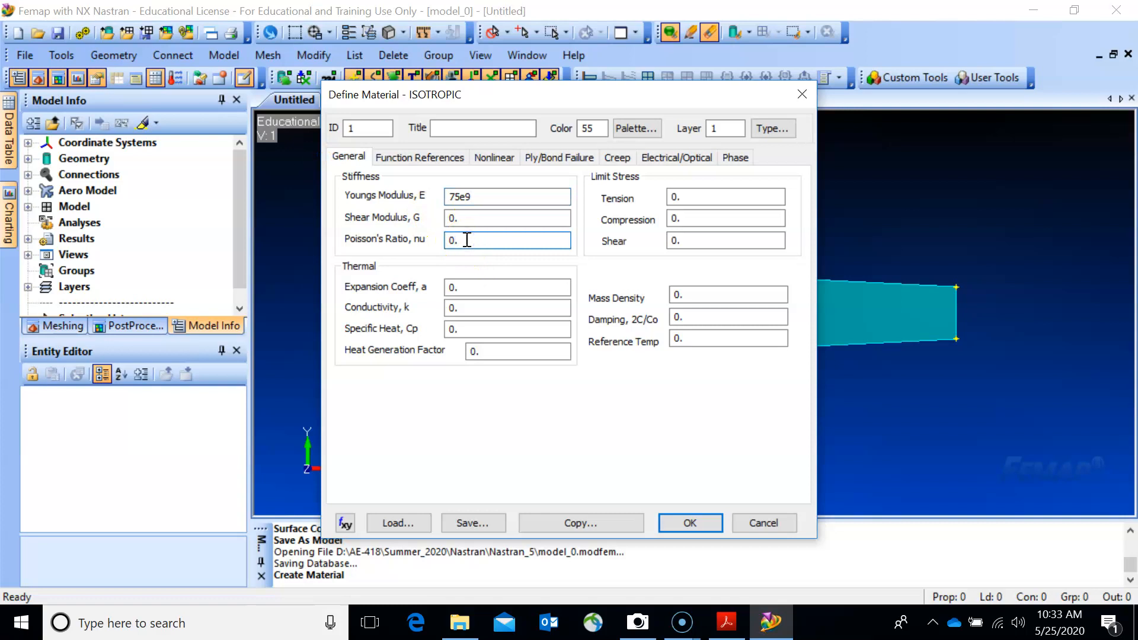
{"action": "type", "text": "3"}
{"action": "left_click", "coordinate": [462, 129]}
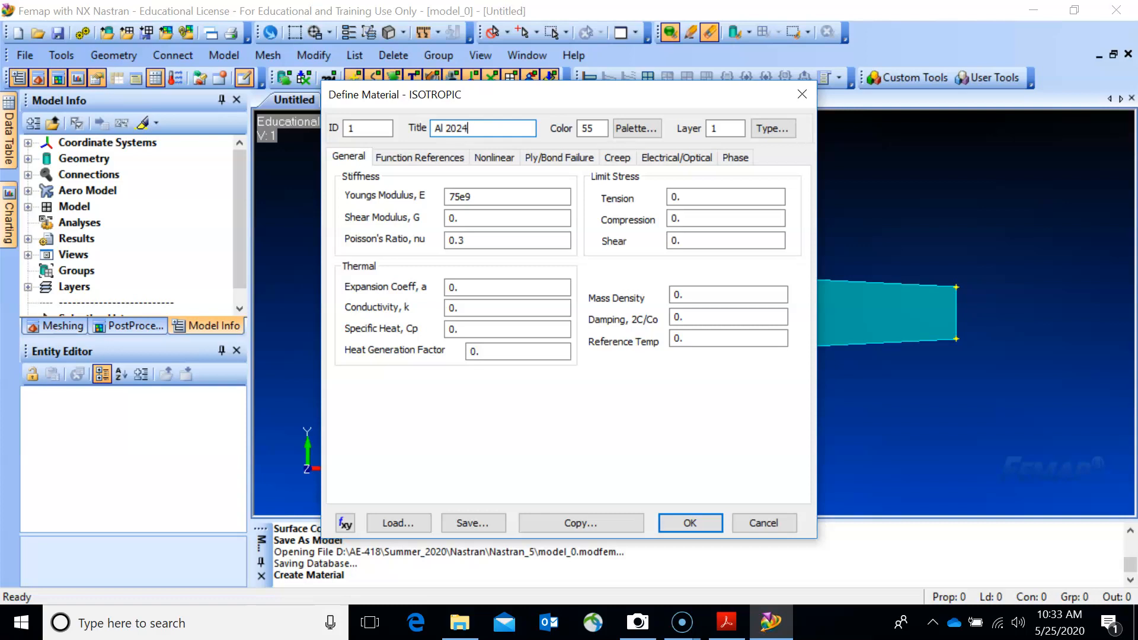
{"action": "left_click", "coordinate": [453, 196]}
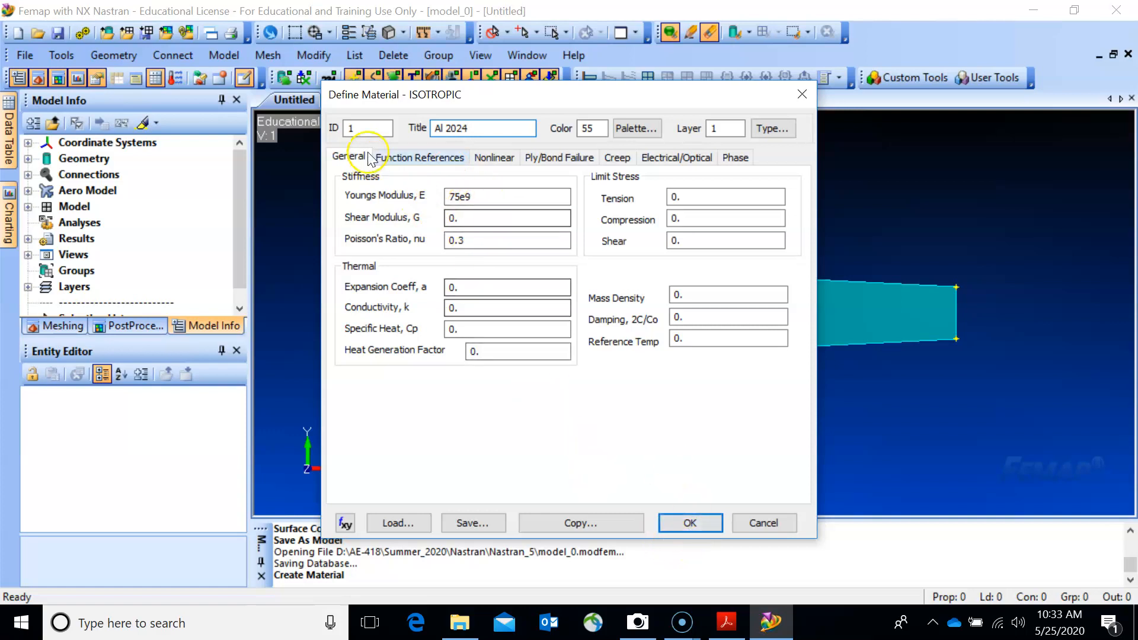
{"action": "left_click", "coordinate": [701, 524]}
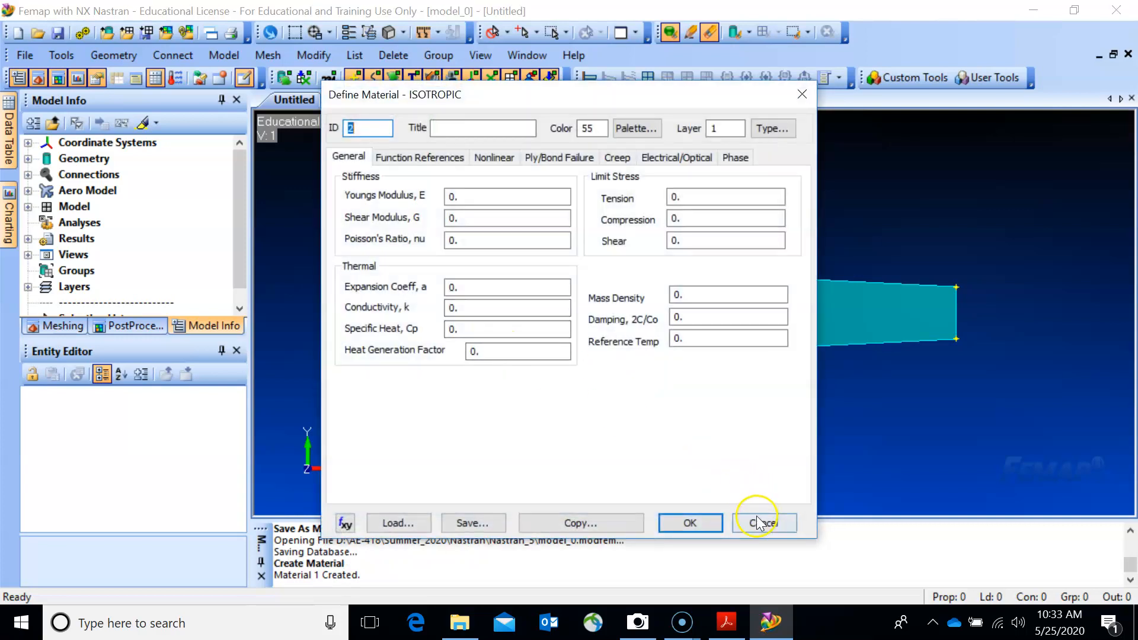
{"action": "left_click", "coordinate": [757, 522]}
Step: Expand the model's materials and activate Al 2024 as the current material
{"action": "left_click", "coordinate": [28, 206]}
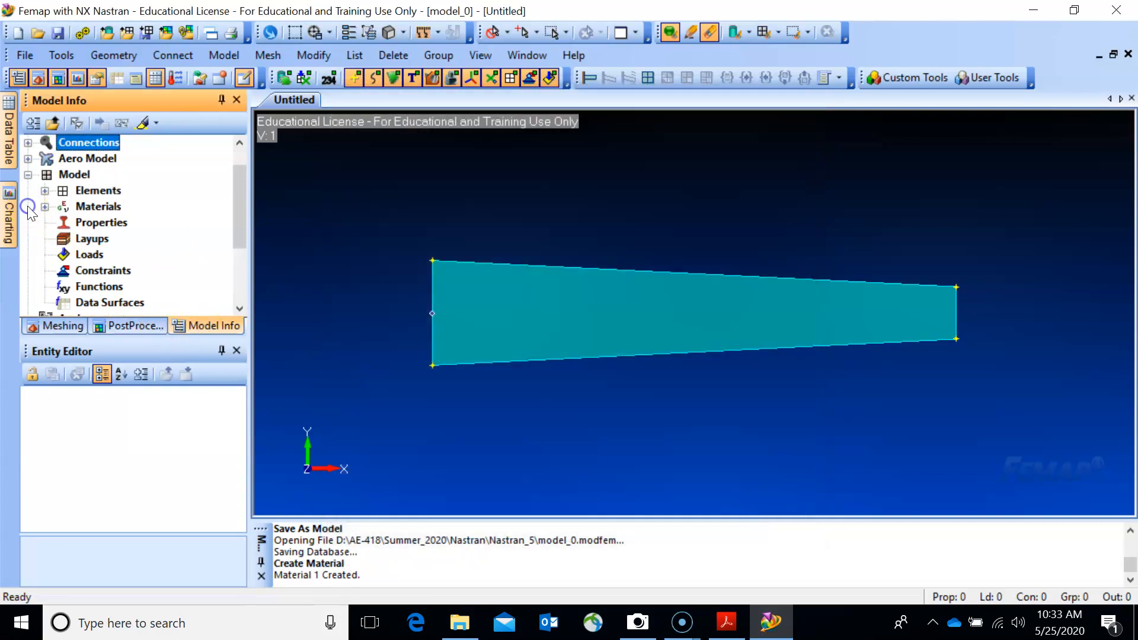
{"action": "left_click", "coordinate": [44, 207]}
{"action": "left_click", "coordinate": [112, 223]}
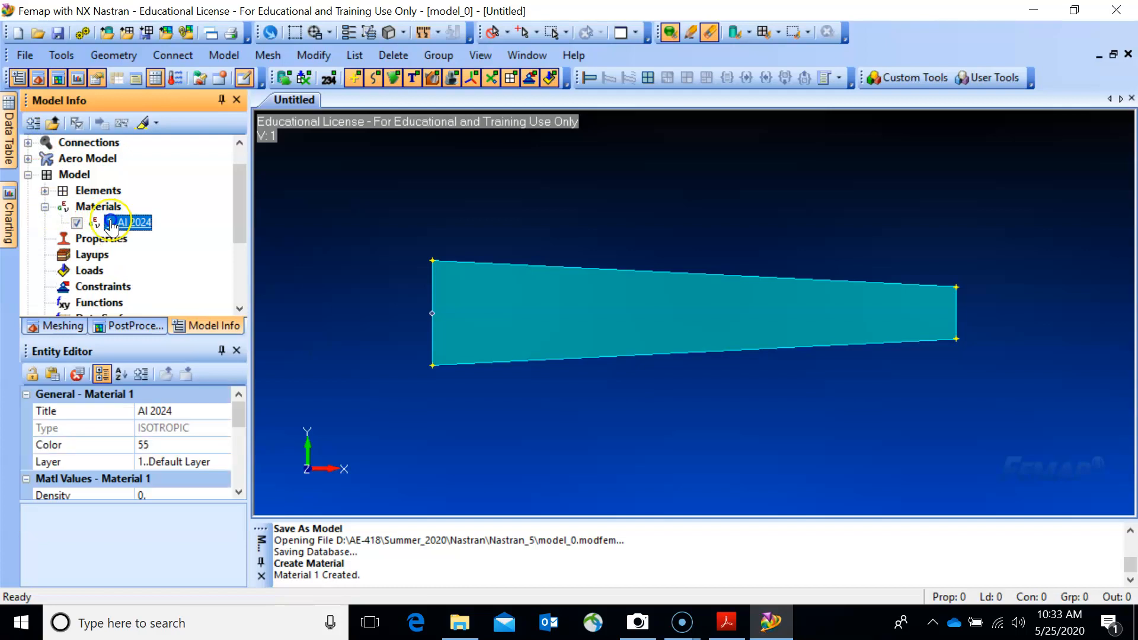
{"action": "double_click", "coordinate": [111, 224]}
Step: Start a new property with material Al 2024 and Plate as its element type
{"action": "left_click", "coordinate": [93, 240]}
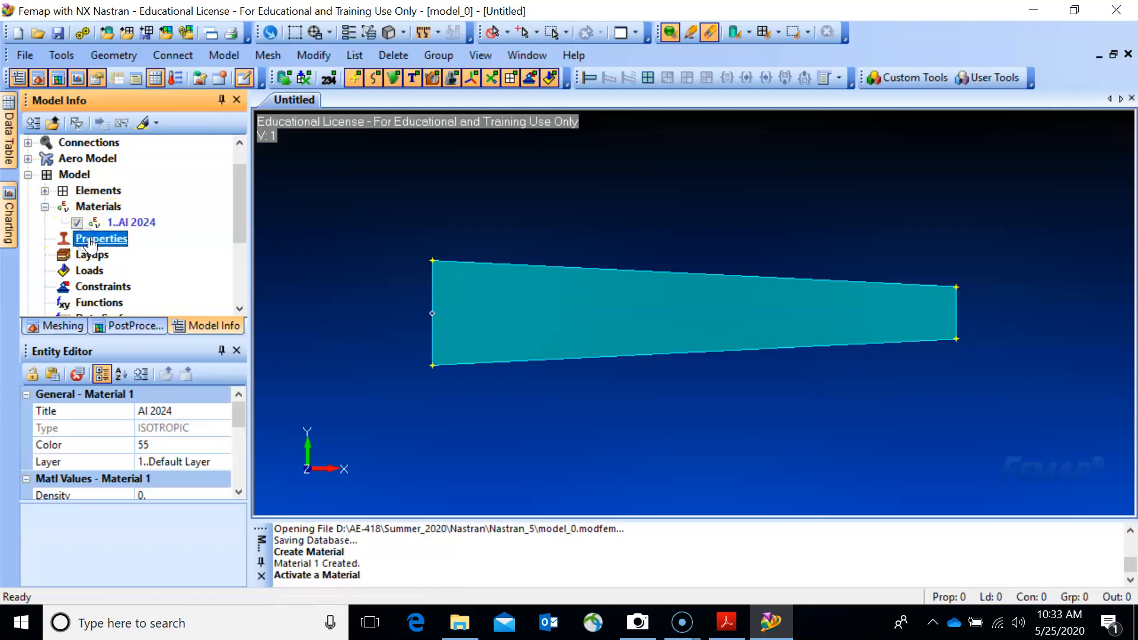
{"action": "right_click", "coordinate": [90, 243]}
{"action": "left_click", "coordinate": [124, 247]}
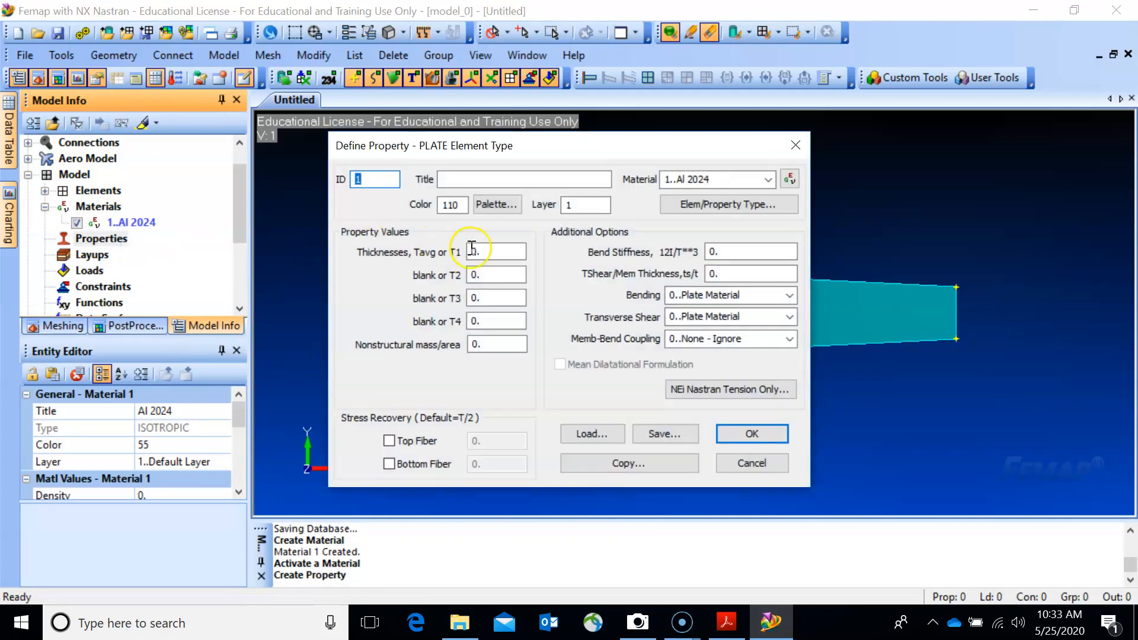
{"action": "left_click", "coordinate": [729, 205]}
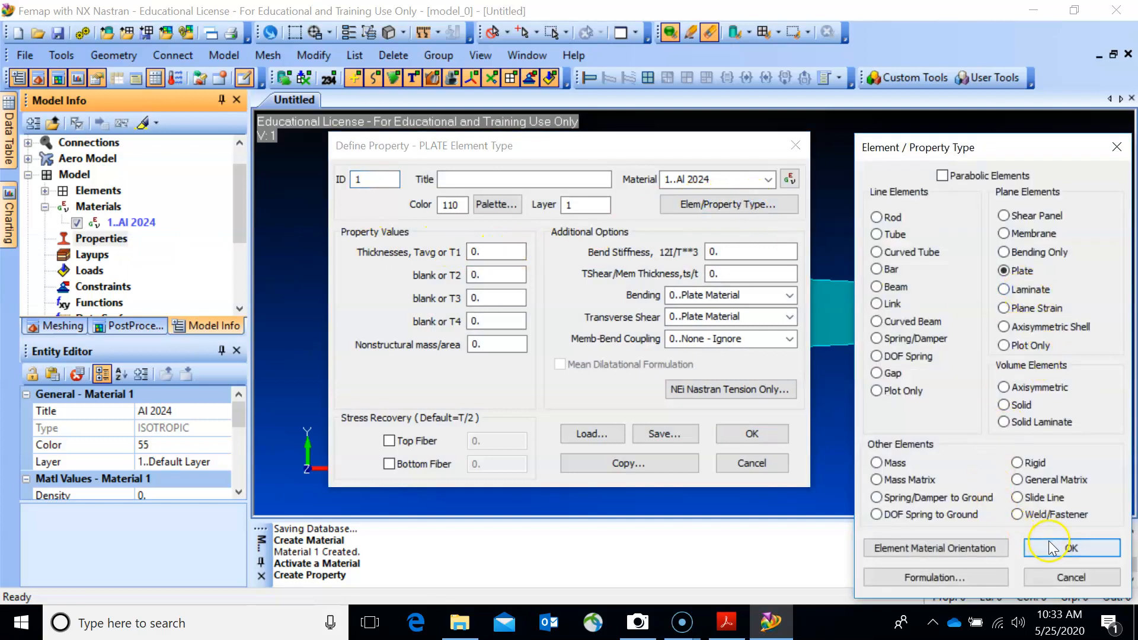
{"action": "left_click", "coordinate": [1052, 548]}
Step: Check the web thickness in the lecture PDF, and create the plate property titled Plate t=2mm with a thickness of 2
{"action": "left_click", "coordinate": [727, 623]}
{"action": "scroll", "coordinate": [686, 408], "scroll_direction": "up", "scroll_amount": 2}
{"action": "scroll", "coordinate": [757, 218], "scroll_direction": "up", "scroll_amount": 3}
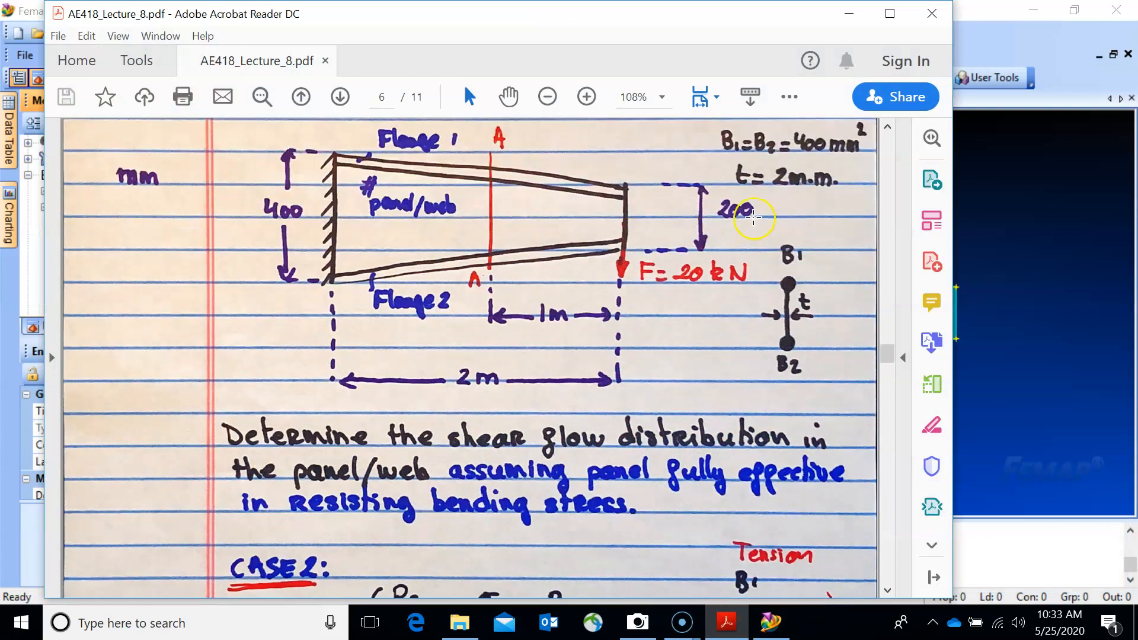
{"action": "left_click", "coordinate": [849, 15]}
{"action": "left_click", "coordinate": [487, 276]}
{"action": "left_click_drag", "start_coordinate": [492, 254], "coordinate": [460, 253]}
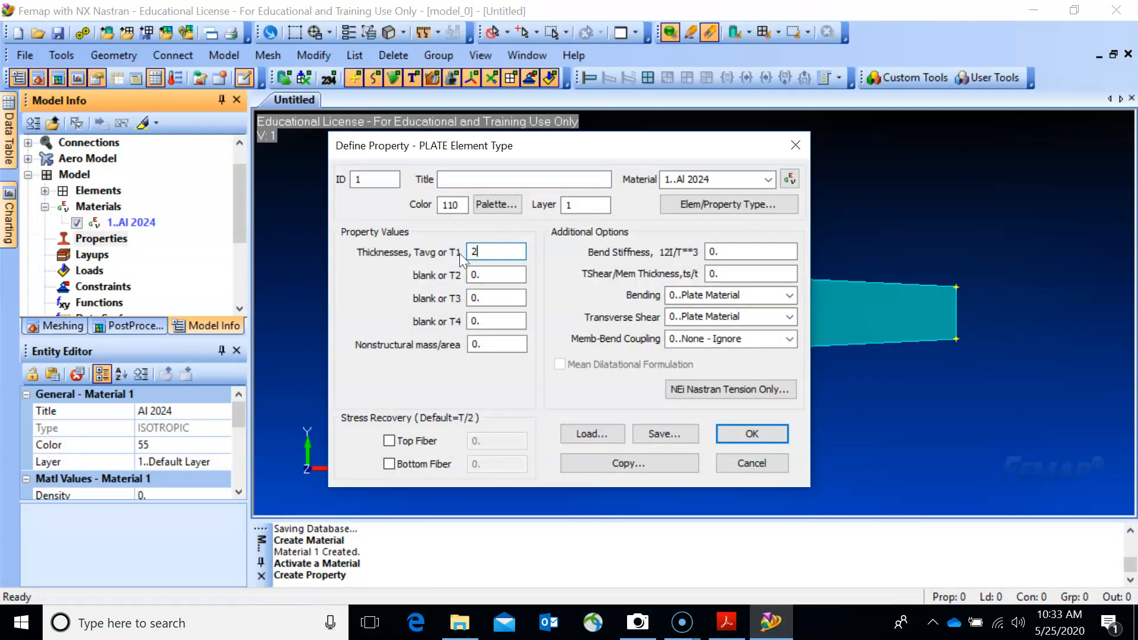
{"action": "left_click", "coordinate": [461, 180]}
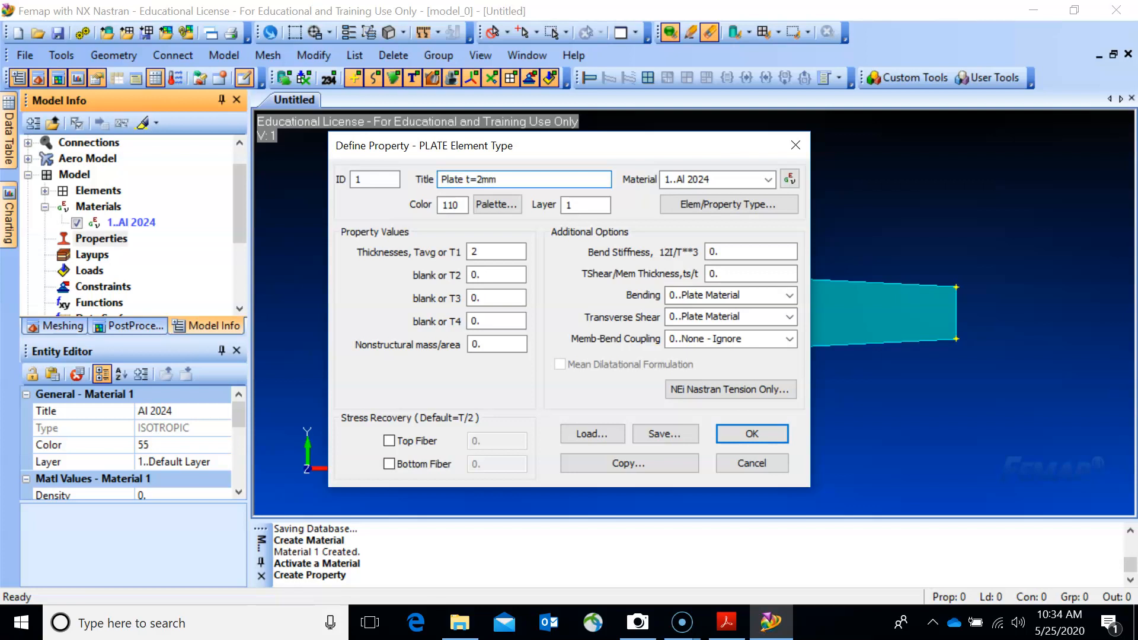
{"action": "left_click", "coordinate": [751, 435]}
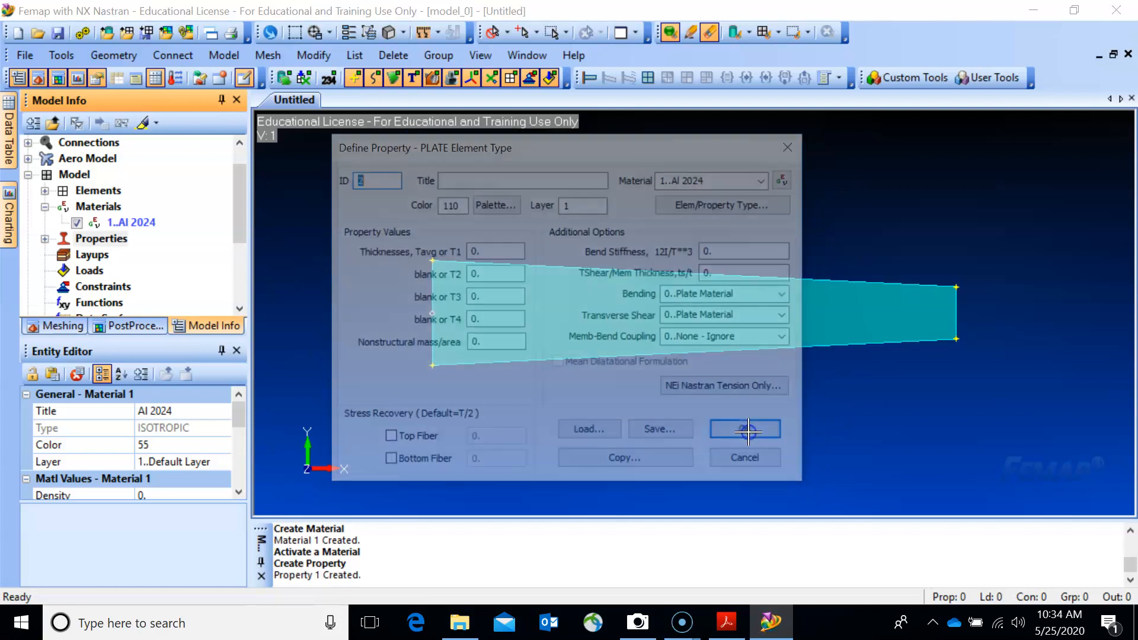
{"action": "left_click", "coordinate": [752, 463]}
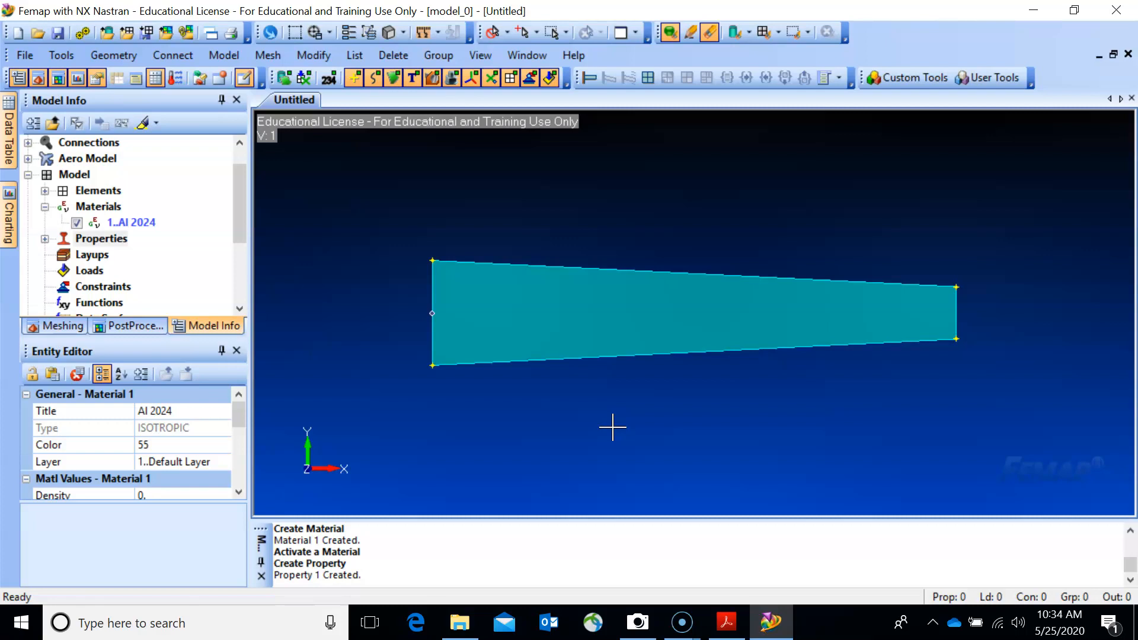
{"action": "left_click", "coordinate": [614, 406]}
Step: Create a second property of the Rod element type with material Al 2024 and an area of 1
{"action": "double_click", "coordinate": [79, 243]}
{"action": "right_click", "coordinate": [122, 240]}
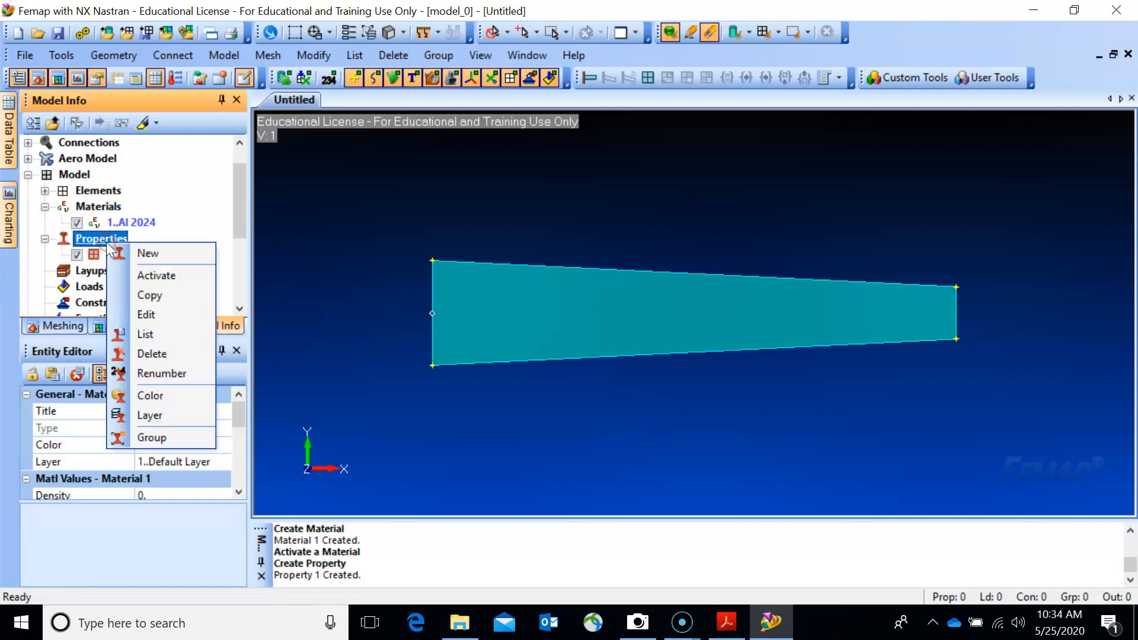
{"action": "left_click", "coordinate": [145, 252]}
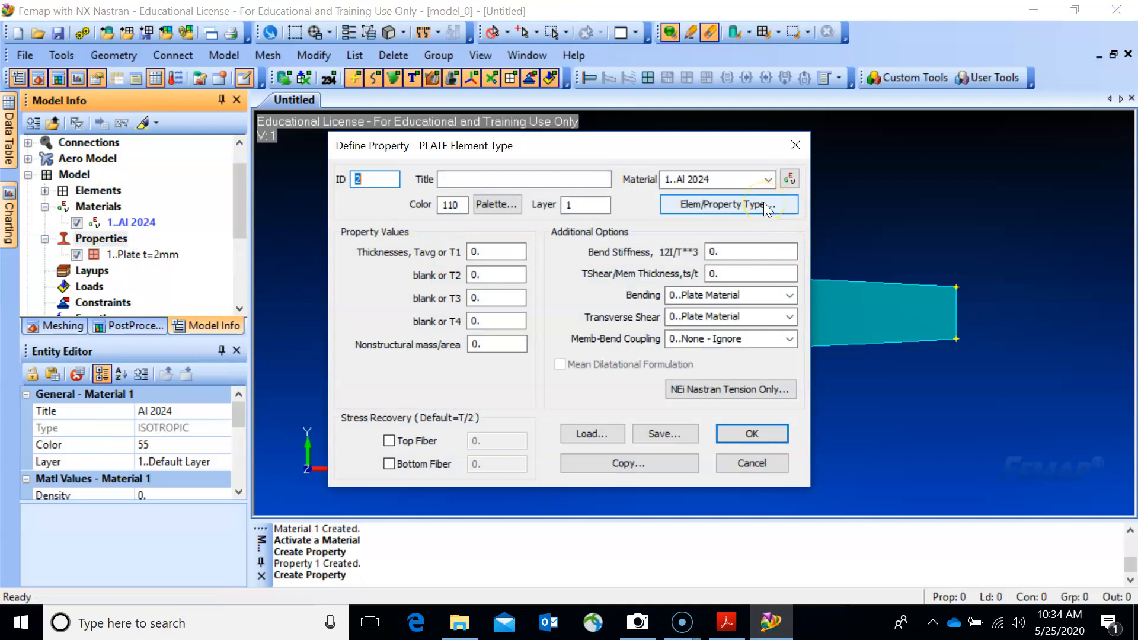
{"action": "left_click", "coordinate": [768, 209]}
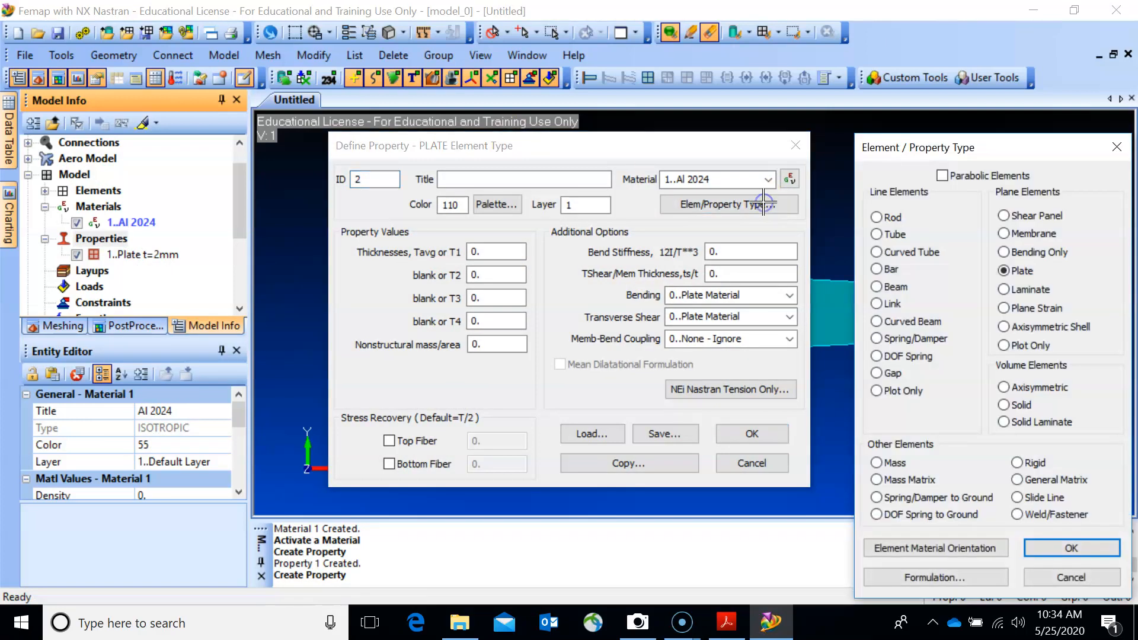
{"action": "left_click", "coordinate": [877, 217]}
{"action": "left_click", "coordinate": [1072, 548]}
{"action": "left_click", "coordinate": [514, 296]}
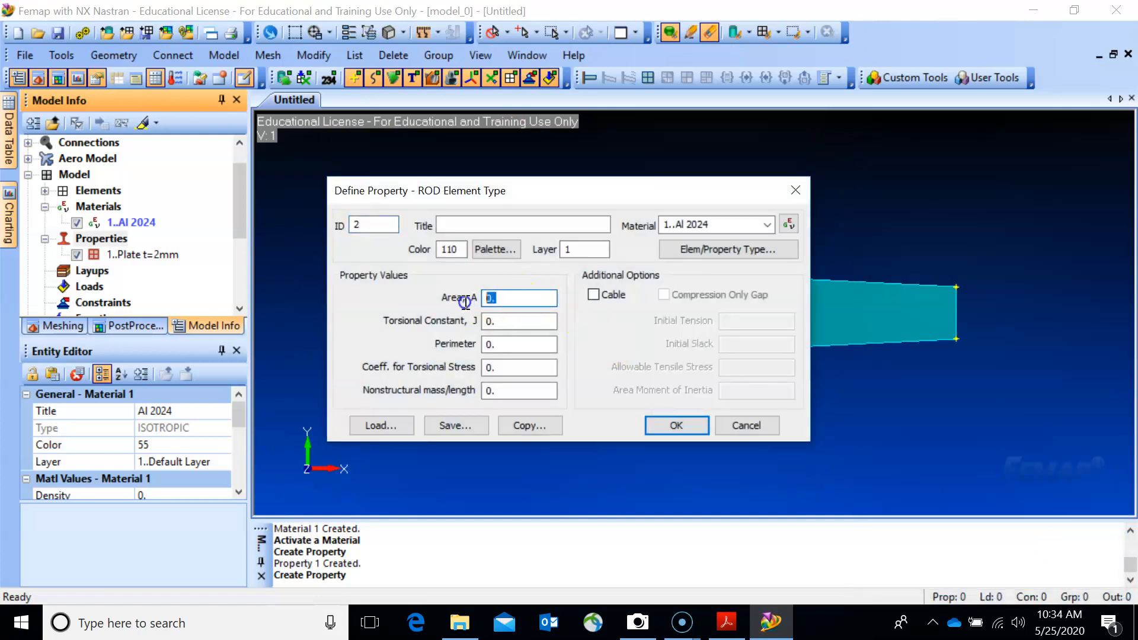
{"action": "type", "text": "1"}
{"action": "left_click", "coordinate": [676, 425]}
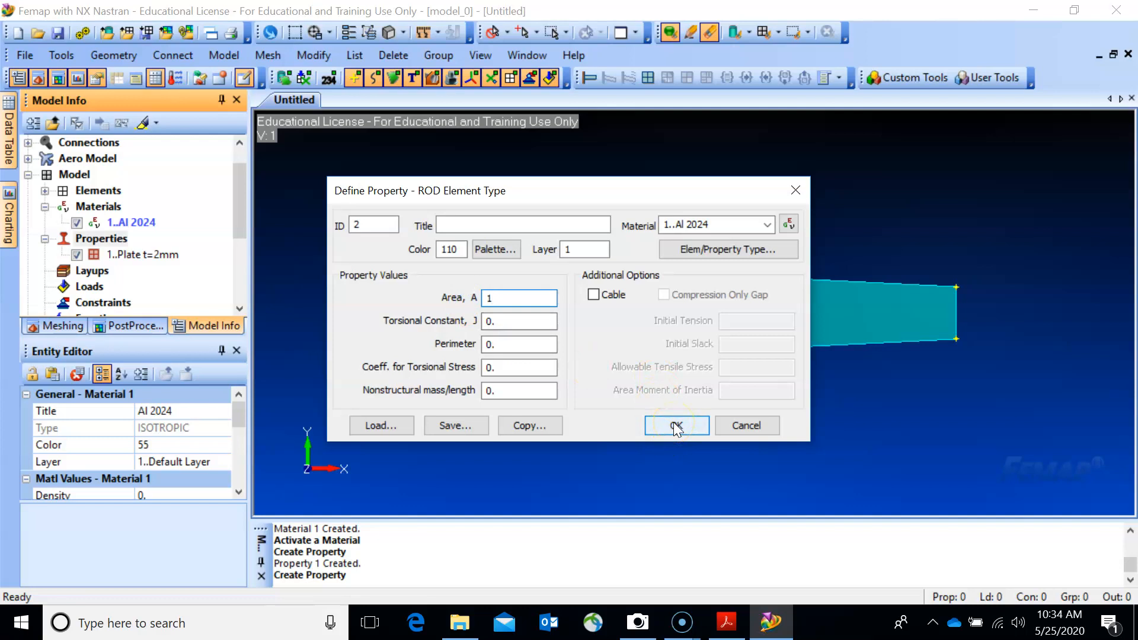
{"action": "left_click", "coordinate": [746, 426]}
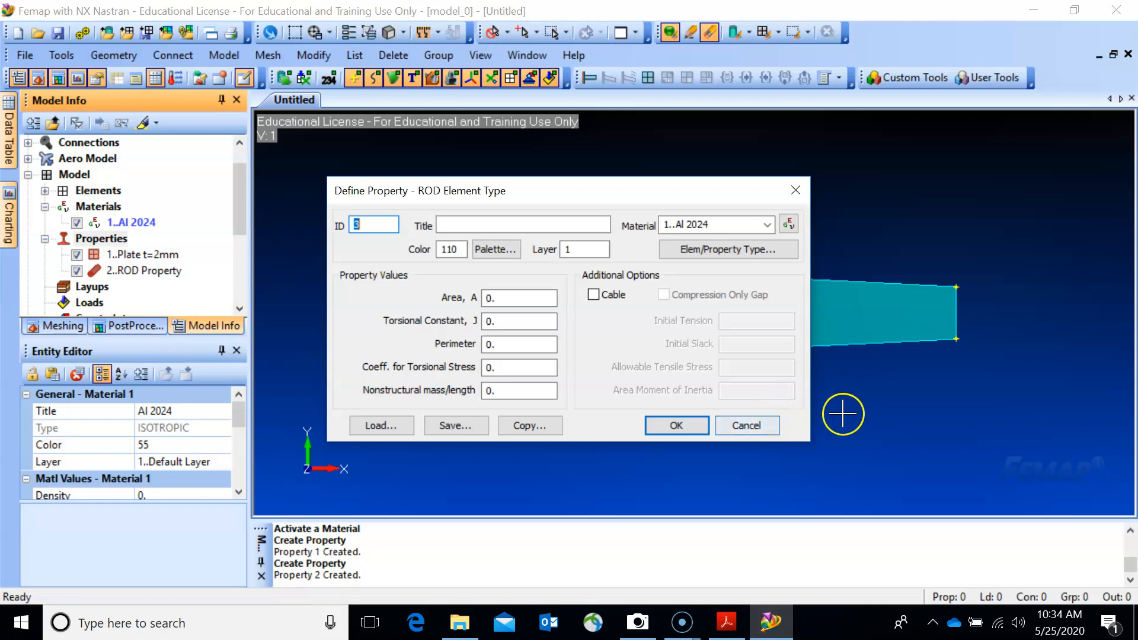
{"action": "left_click", "coordinate": [736, 426]}
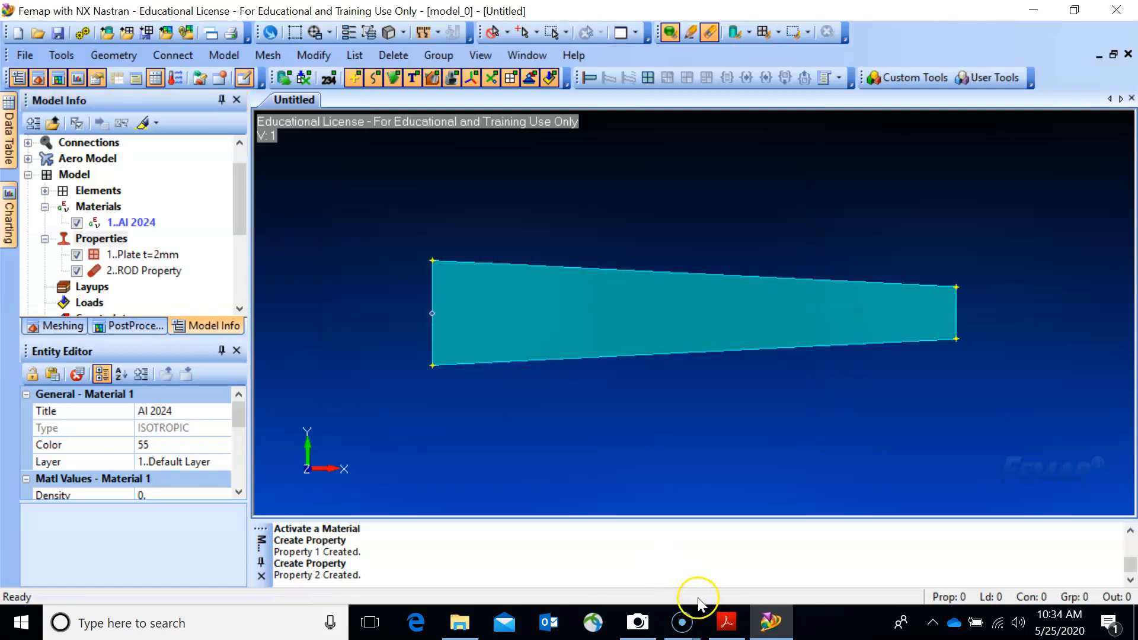
Step: Check the flange area in the lecture PDF, and set the rod property's area to 400
{"action": "left_click", "coordinate": [727, 623]}
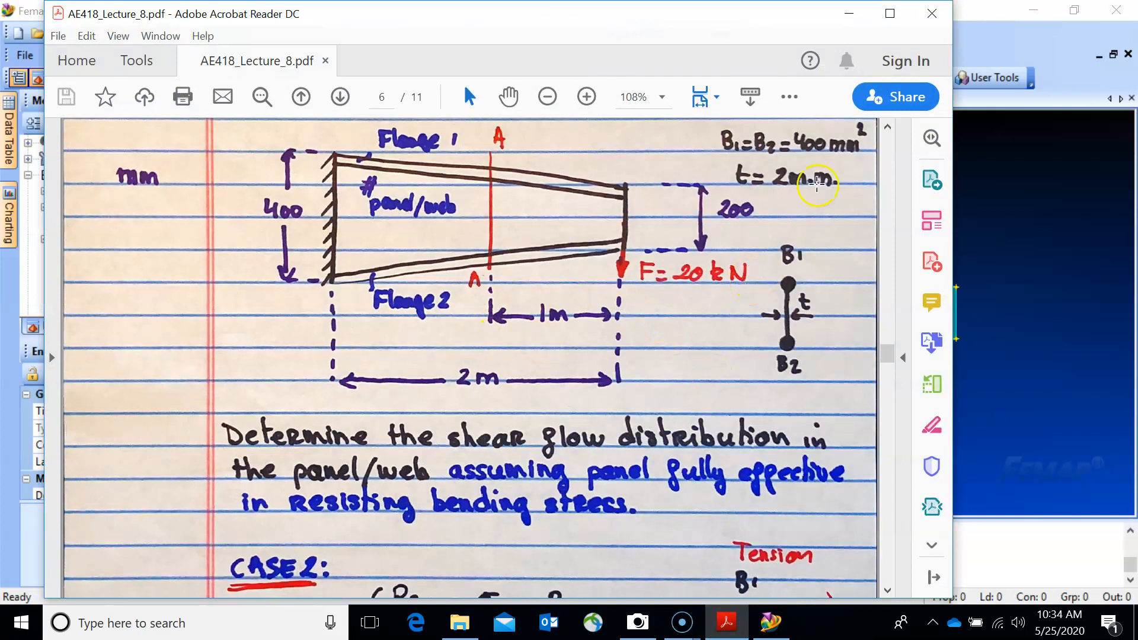
{"action": "left_click", "coordinate": [848, 13]}
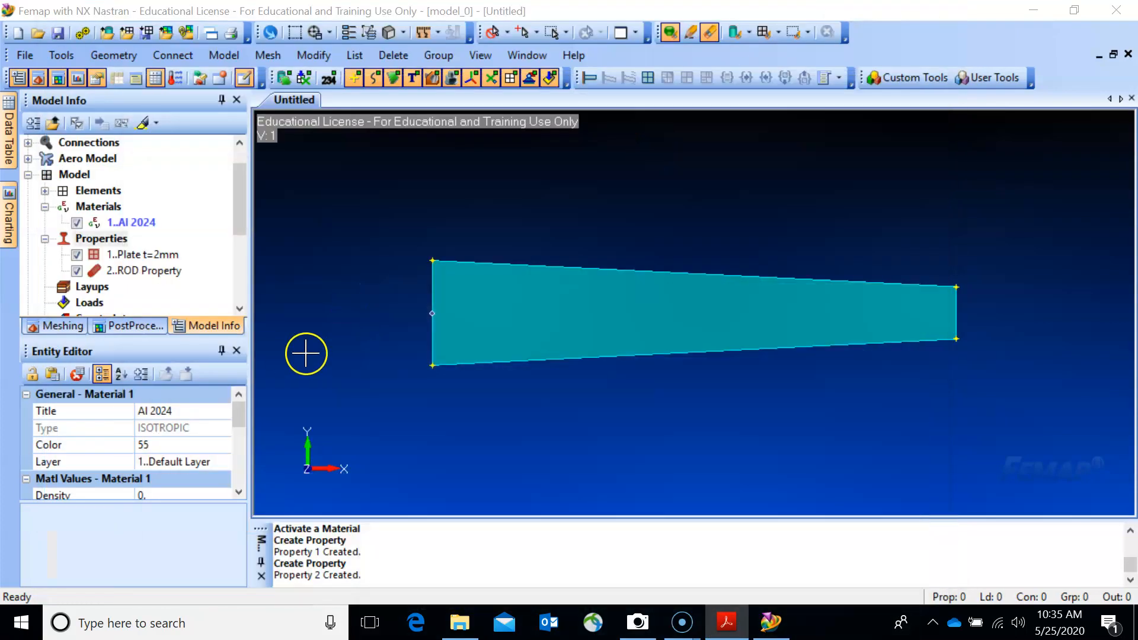
{"action": "left_click", "coordinate": [161, 271]}
{"action": "right_click", "coordinate": [161, 271]}
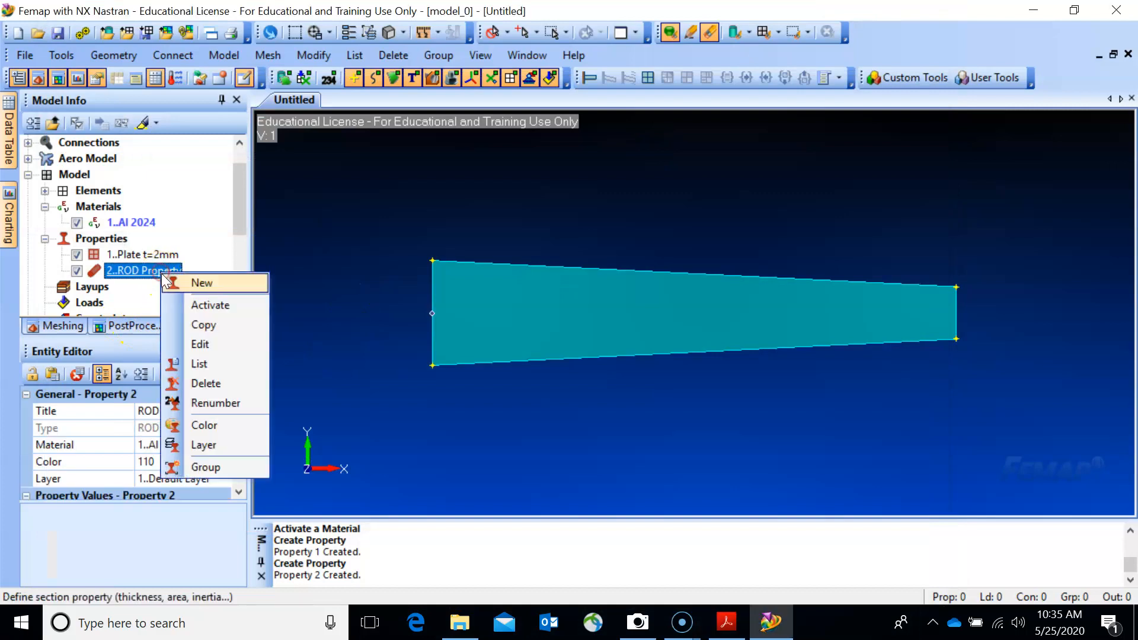
{"action": "left_click", "coordinate": [199, 345]}
{"action": "double_click", "coordinate": [498, 298]}
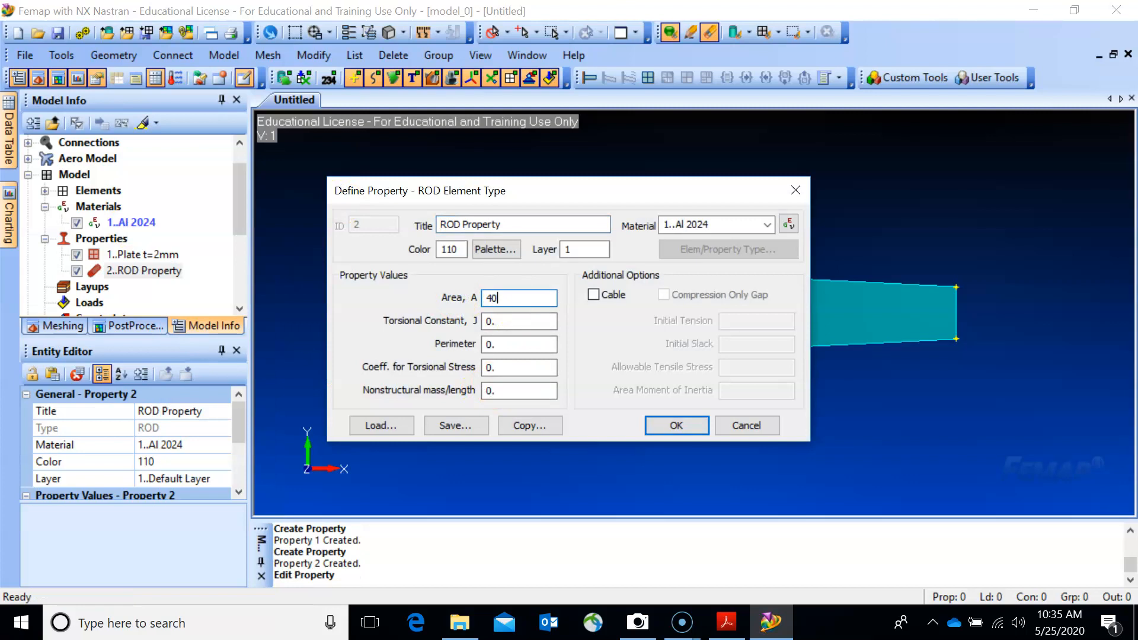
{"action": "left_click", "coordinate": [675, 425]}
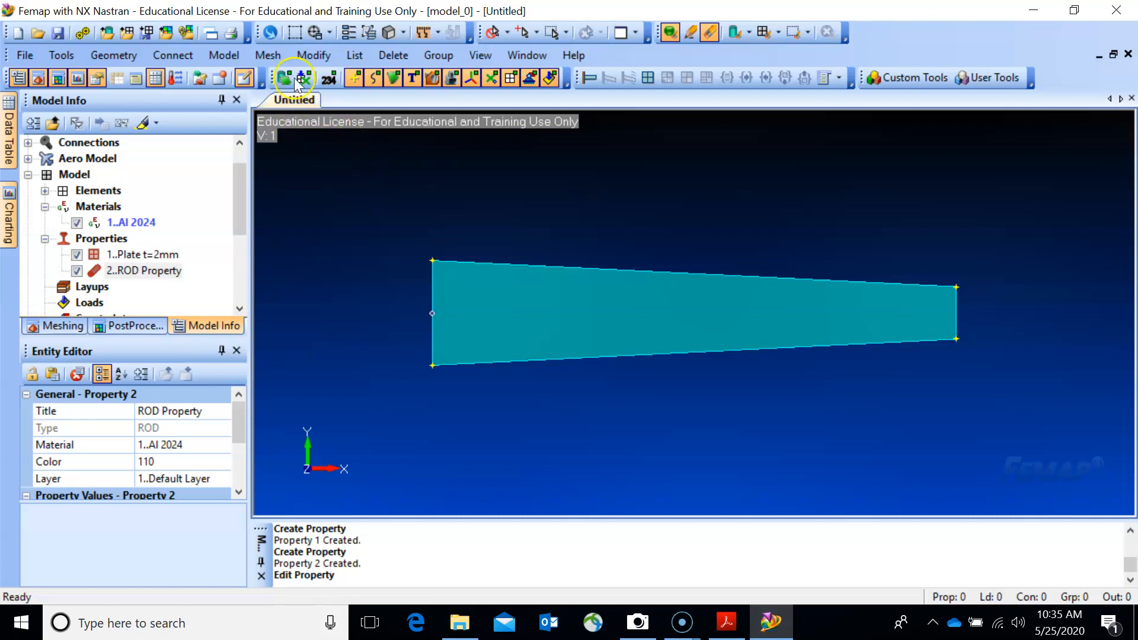
Step: Set the mesh size on the tapered web surface to an element size of 10
{"action": "left_click", "coordinate": [268, 55]}
{"action": "mouse_move", "coordinate": [297, 102]}
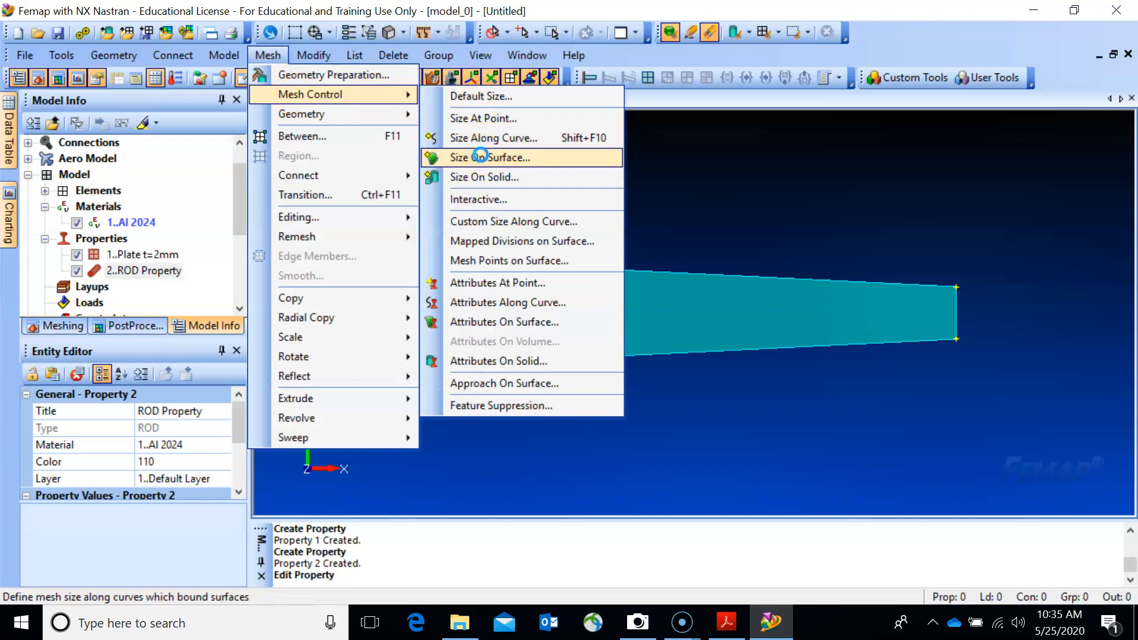
{"action": "left_click", "coordinate": [480, 155]}
{"action": "left_click", "coordinate": [610, 323]}
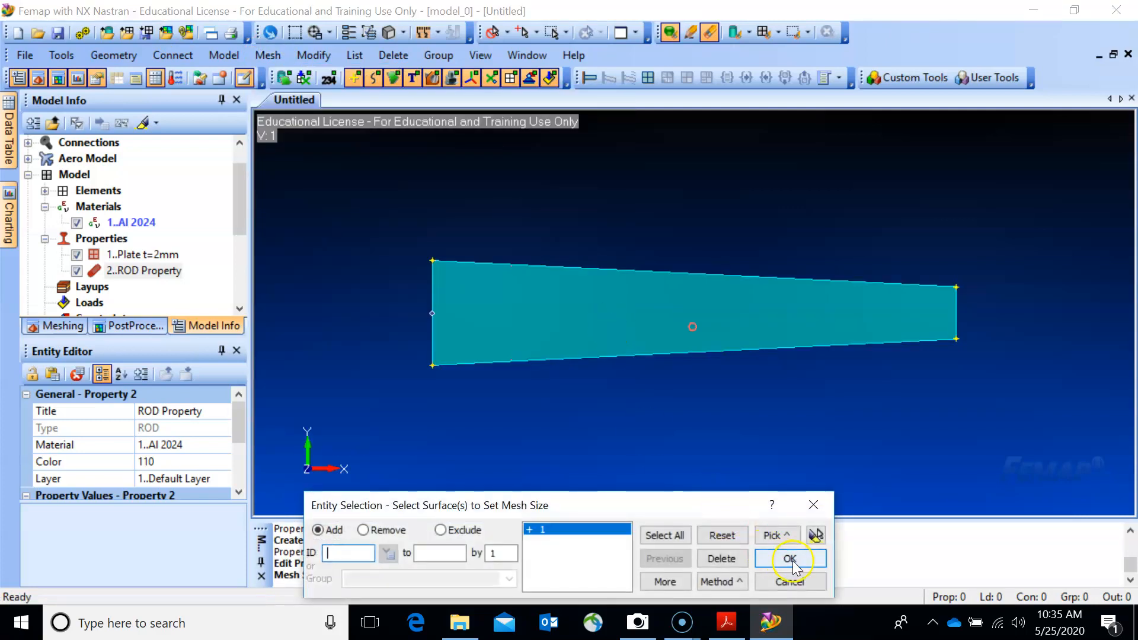
{"action": "left_click", "coordinate": [790, 559]}
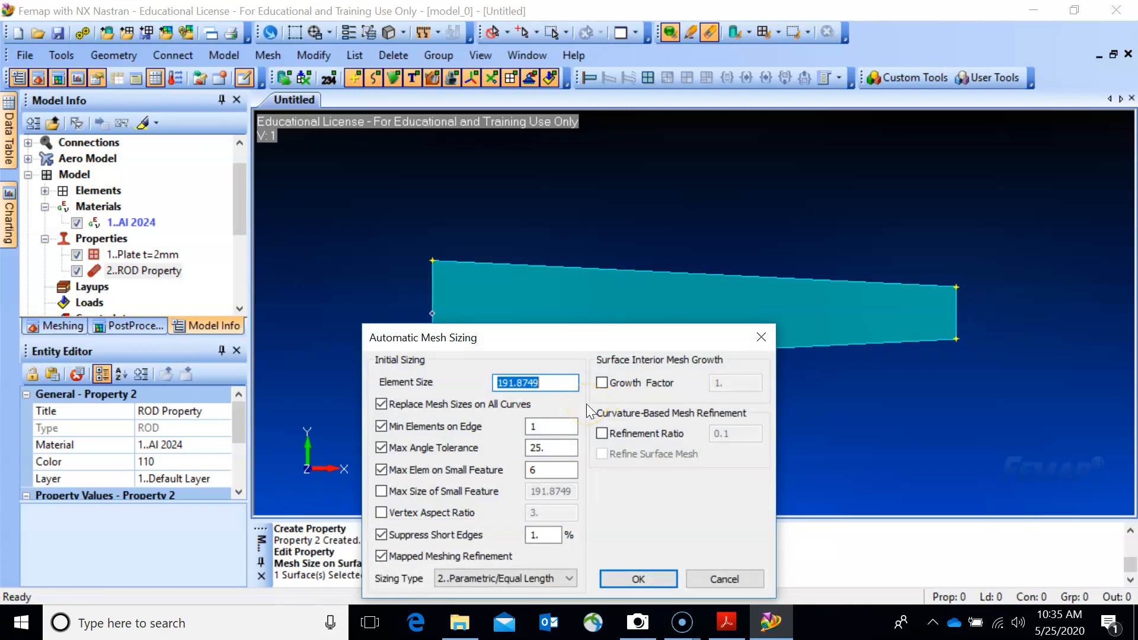
{"action": "type", "text": "10"}
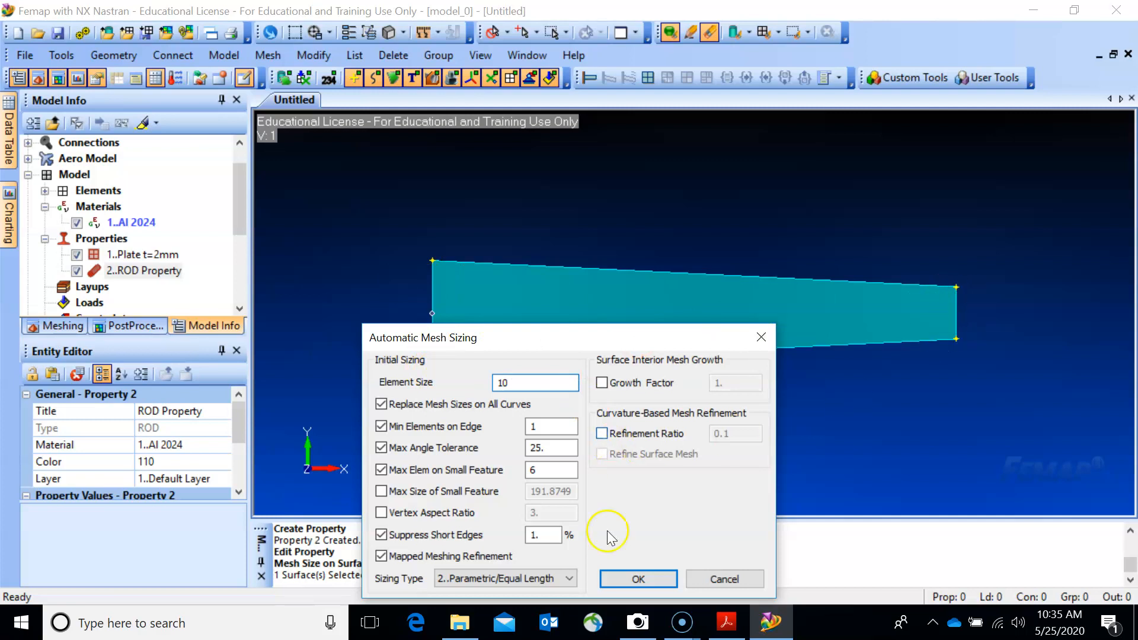
{"action": "left_click", "coordinate": [645, 579]}
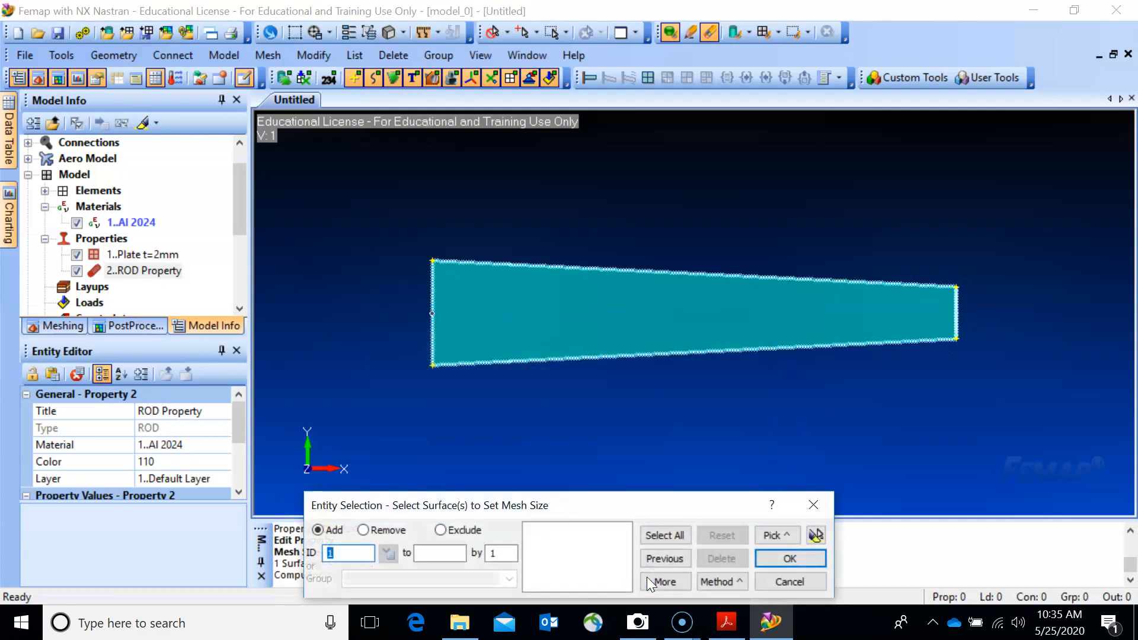
Step: Change the element size on the web surface to 50
{"action": "left_click", "coordinate": [574, 303]}
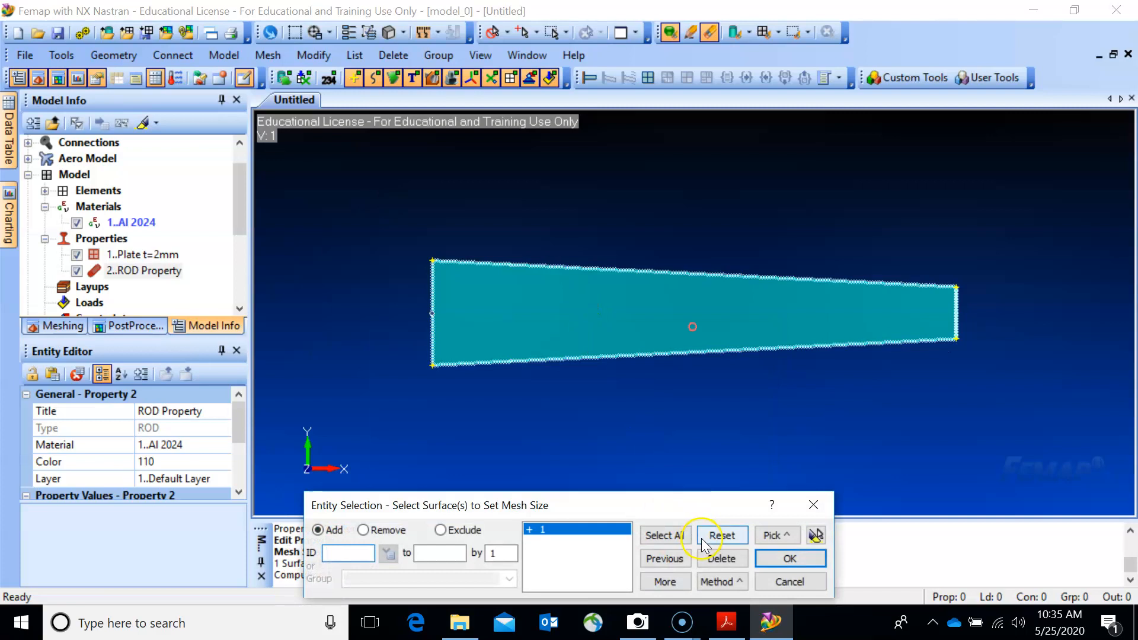
{"action": "left_click", "coordinate": [776, 559]}
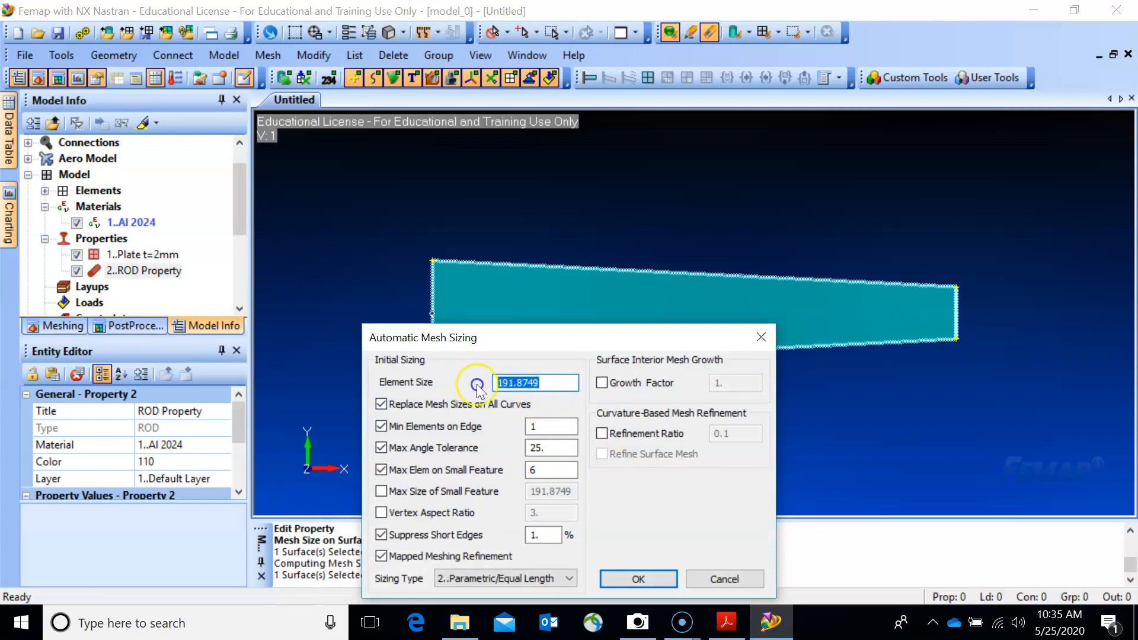
{"action": "type", "text": "50"}
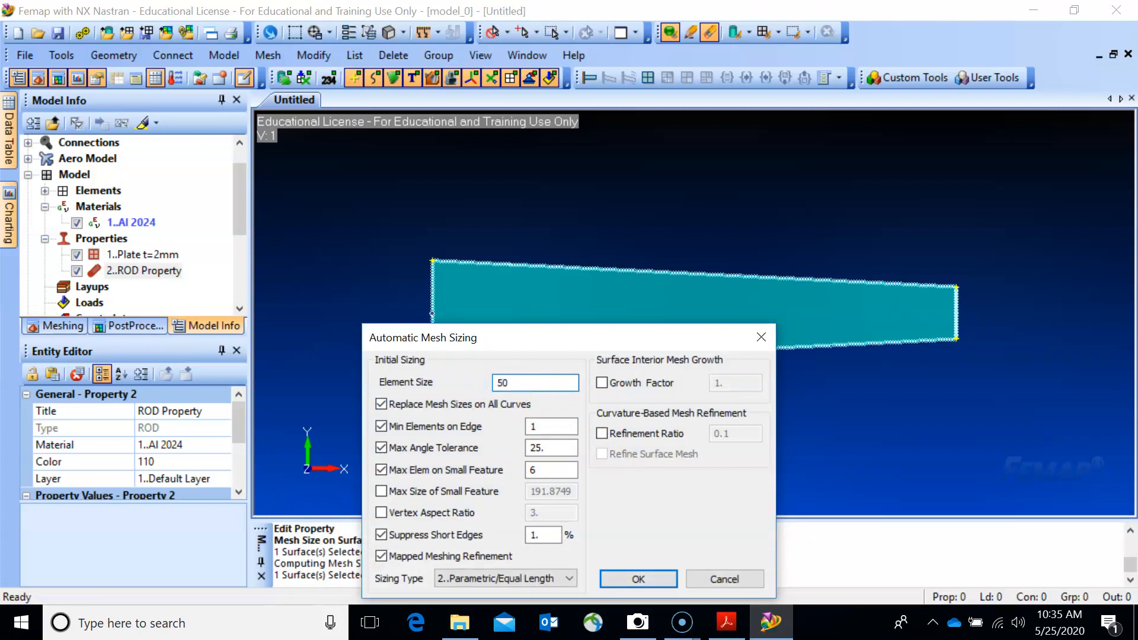
{"action": "left_click", "coordinate": [628, 581]}
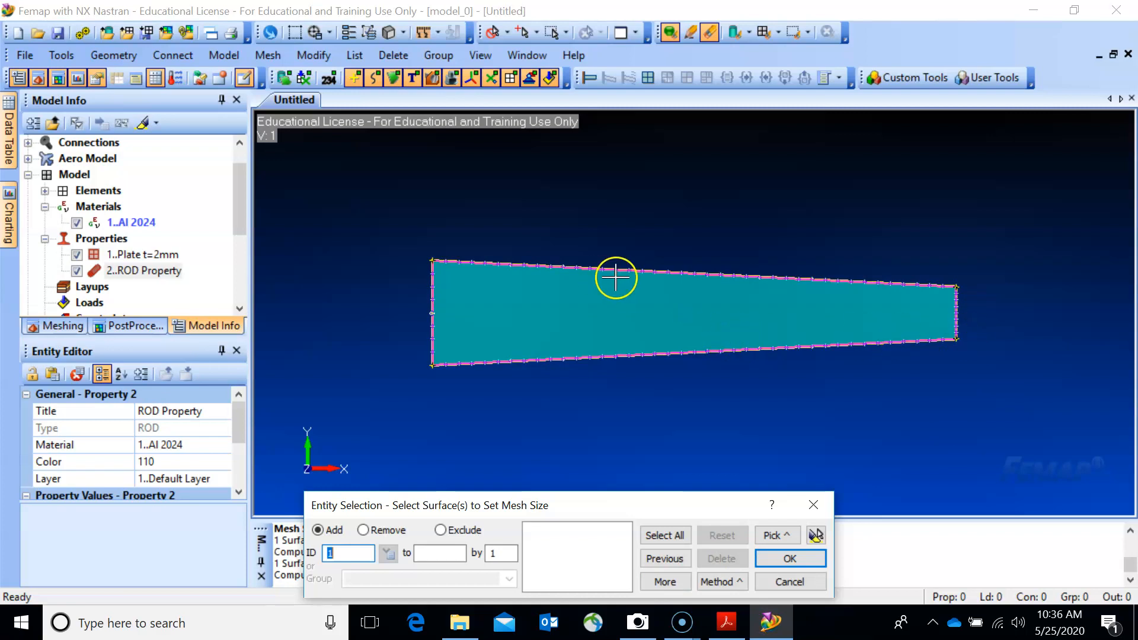
Step: Coarsen the web surface's mesh sizing to an element size of 100 and finish sizing
{"action": "left_click", "coordinate": [662, 537]}
{"action": "left_click", "coordinate": [781, 560]}
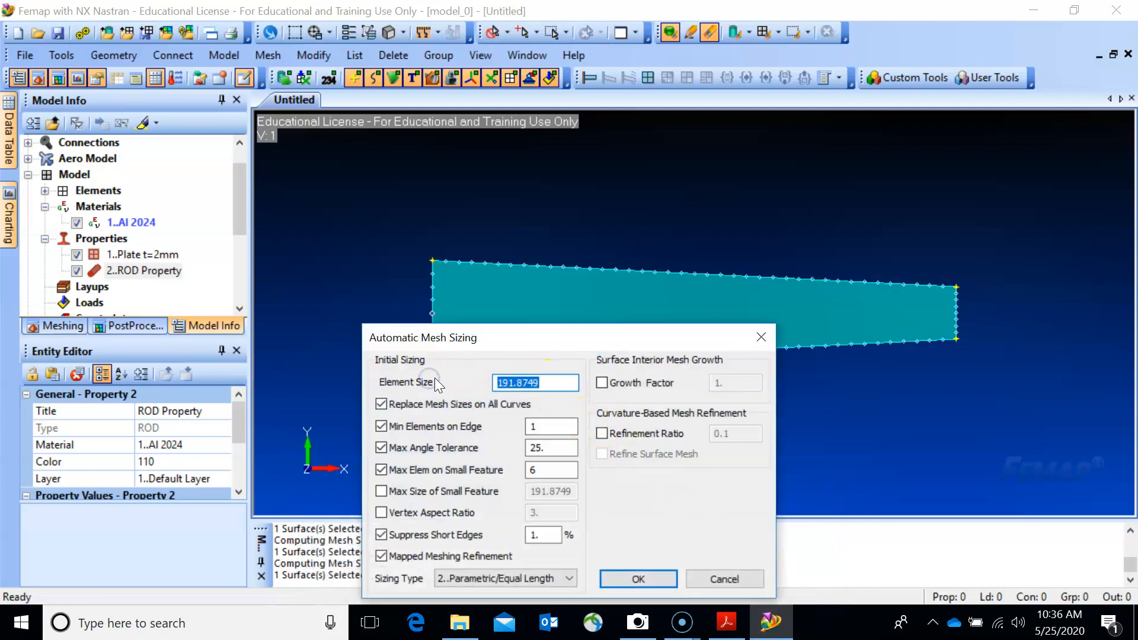
{"action": "type", "text": "100"}
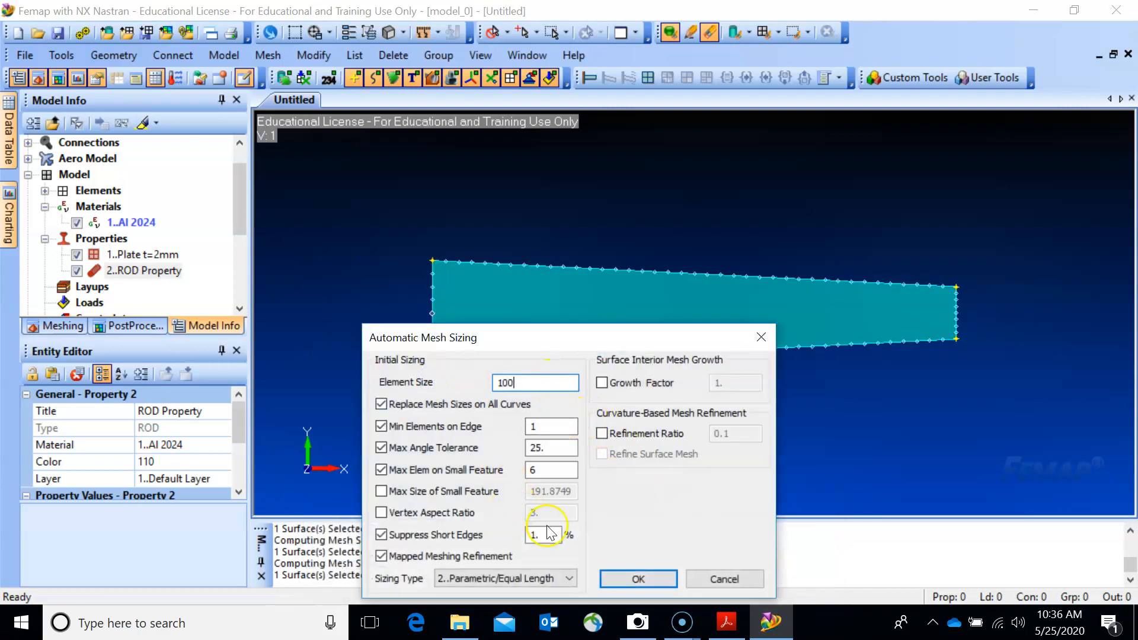
{"action": "left_click", "coordinate": [639, 578]}
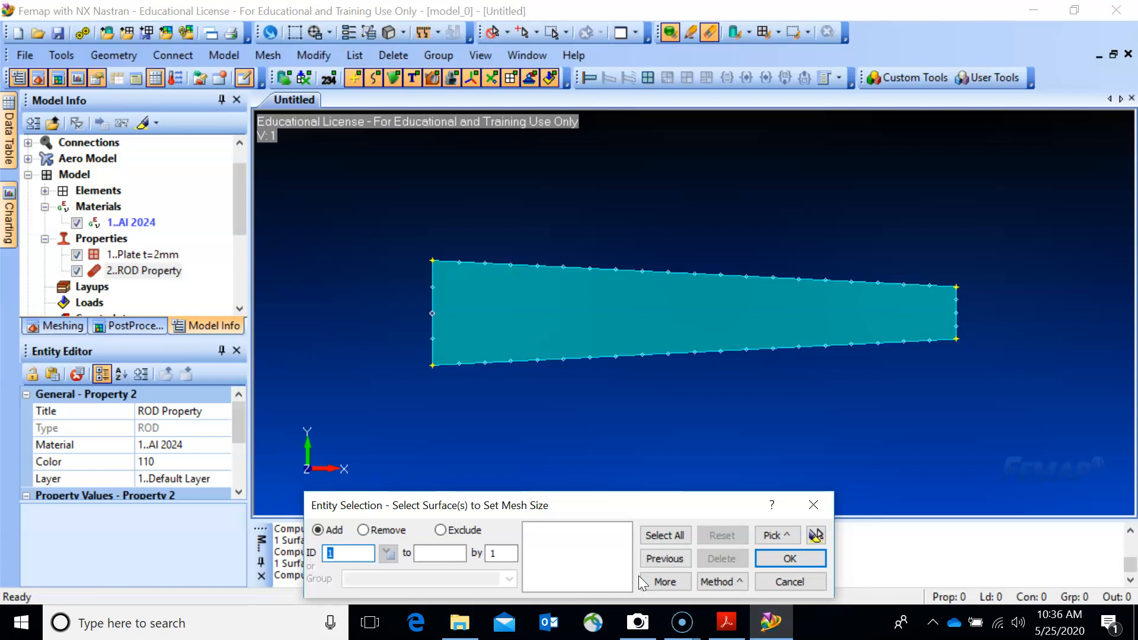
{"action": "left_click", "coordinate": [789, 581]}
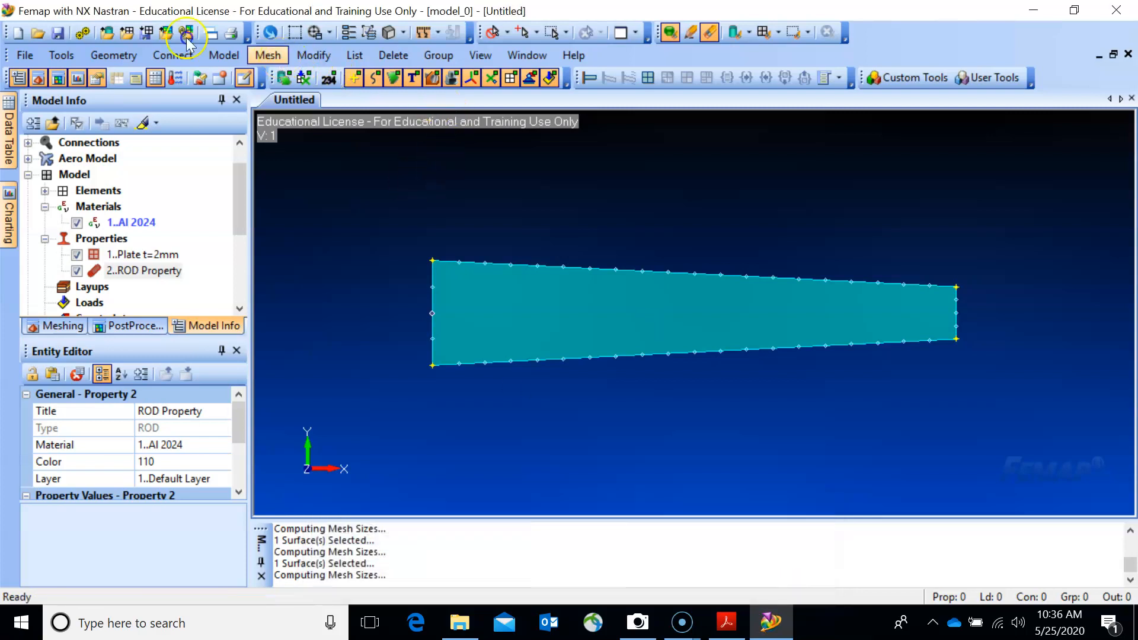
Step: Mesh the tapered web surface with quad elements using the Plate t=2mm property and mapped meshing on
{"action": "left_click", "coordinate": [268, 55]}
{"action": "mouse_move", "coordinate": [310, 112]}
{"action": "left_click", "coordinate": [457, 157]}
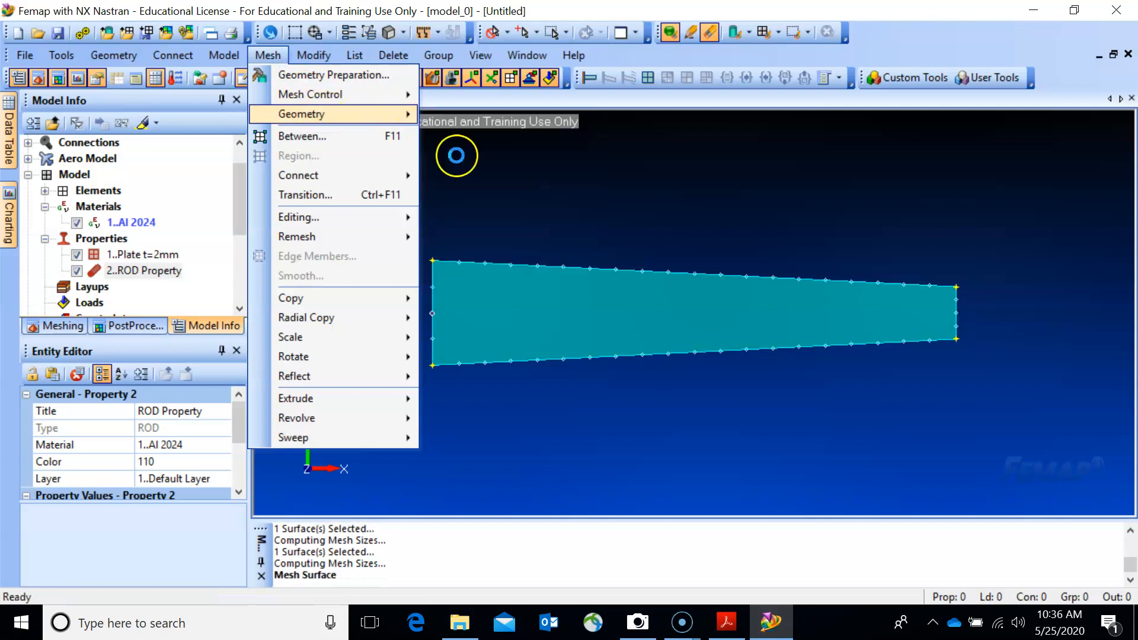
{"action": "left_click", "coordinate": [790, 558]}
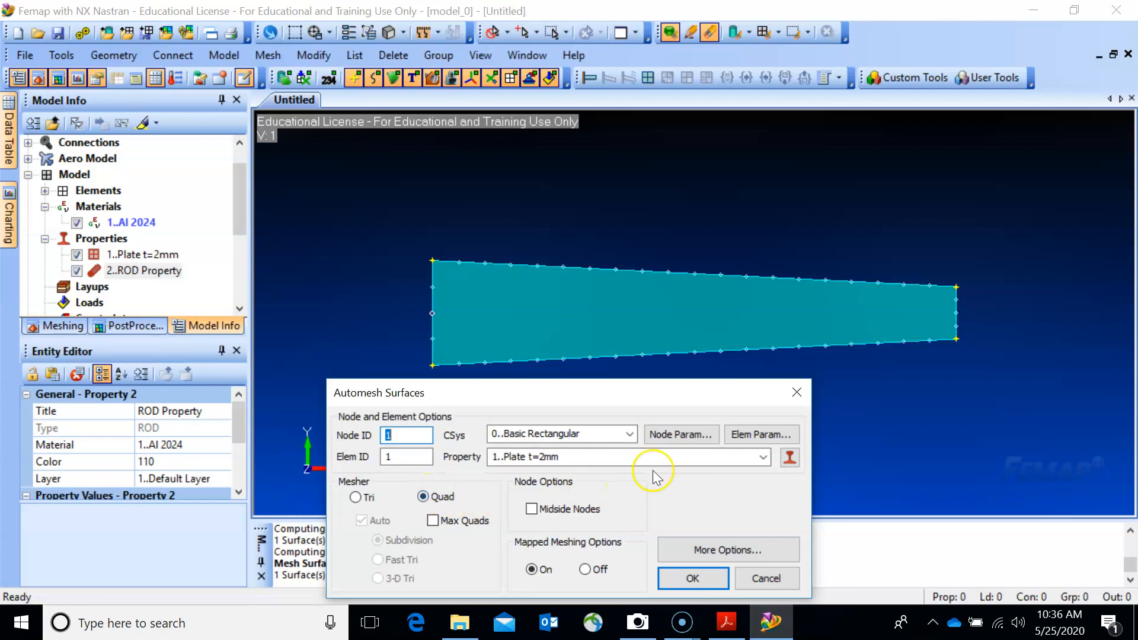
{"action": "left_click", "coordinate": [700, 581]}
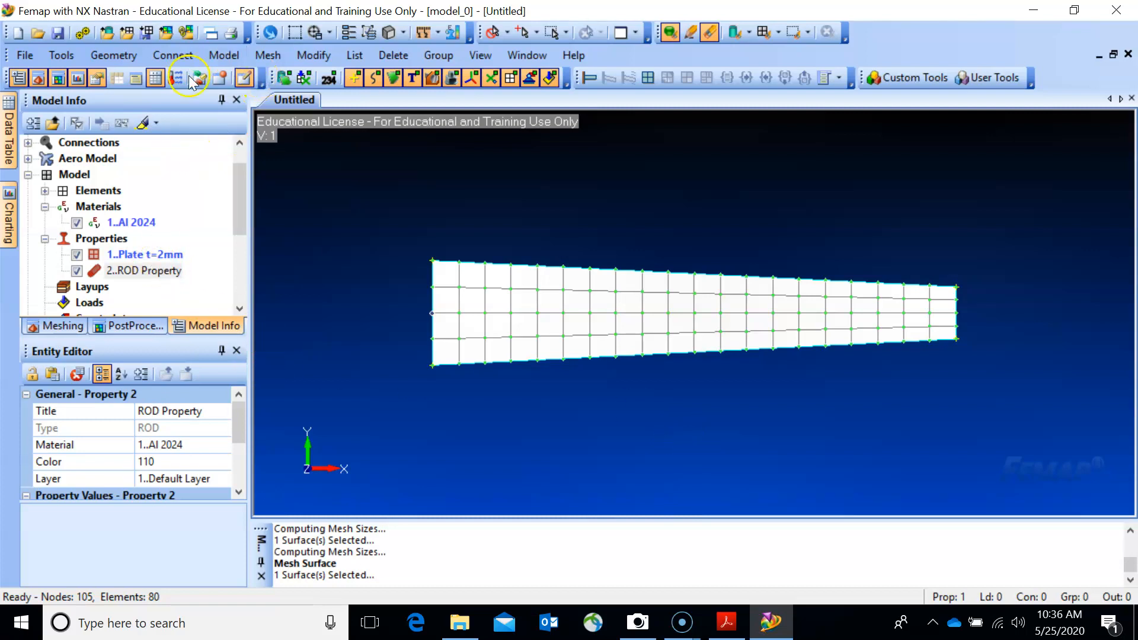
Step: Mesh all four boundary curves of the tapered panel with elements using the ROD Property
{"action": "left_click", "coordinate": [264, 57]}
{"action": "mouse_move", "coordinate": [300, 113]}
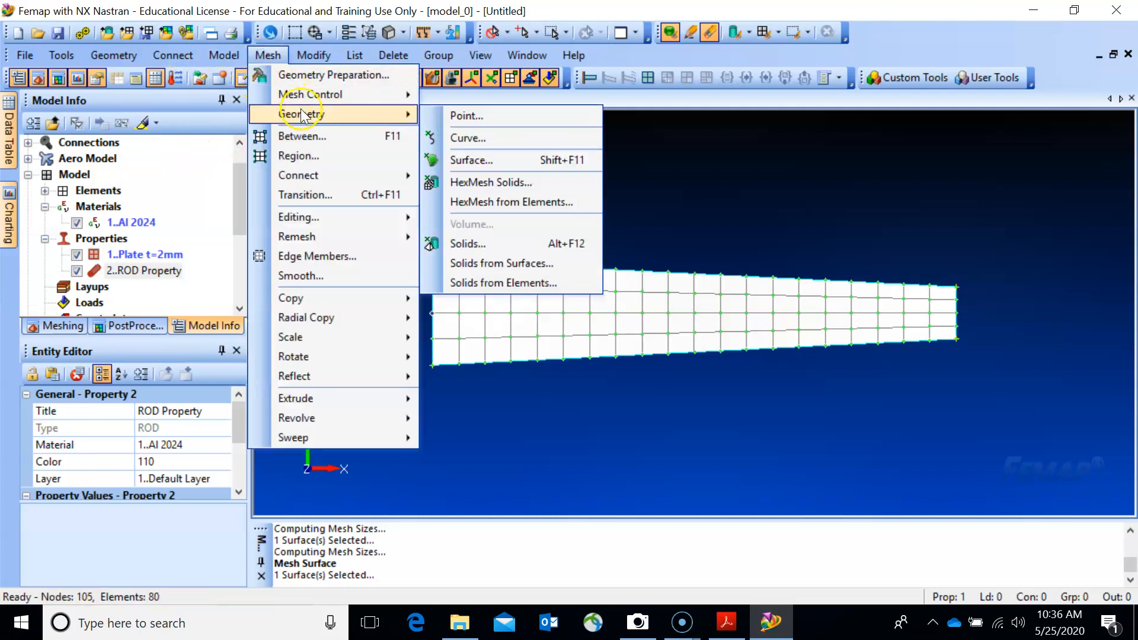
{"action": "left_click", "coordinate": [487, 139]}
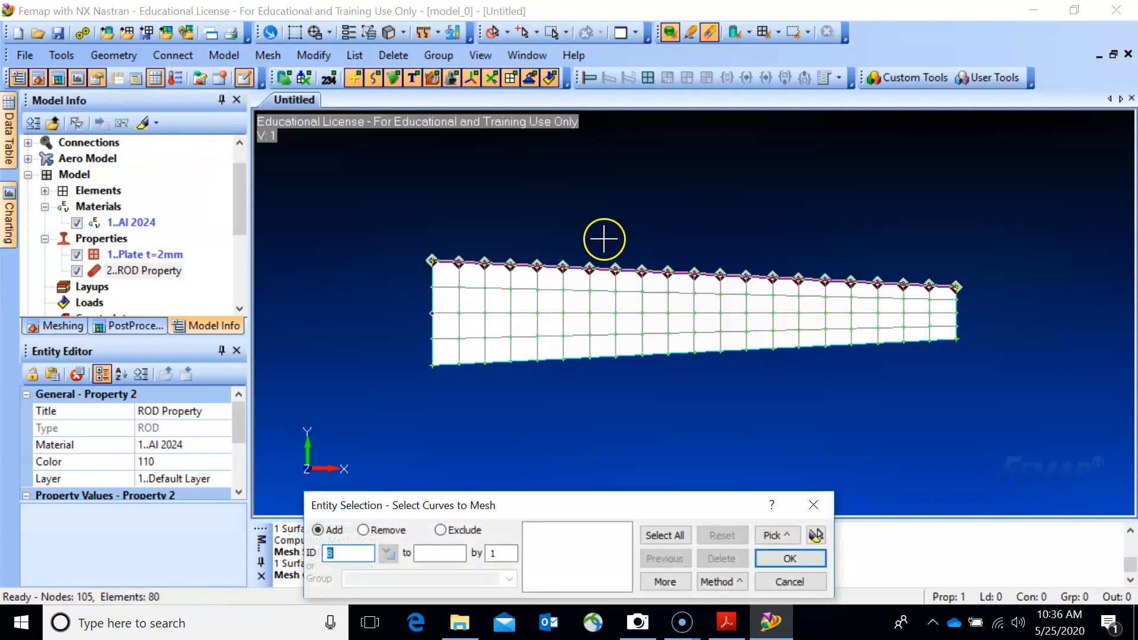
{"action": "left_click", "coordinate": [603, 238]}
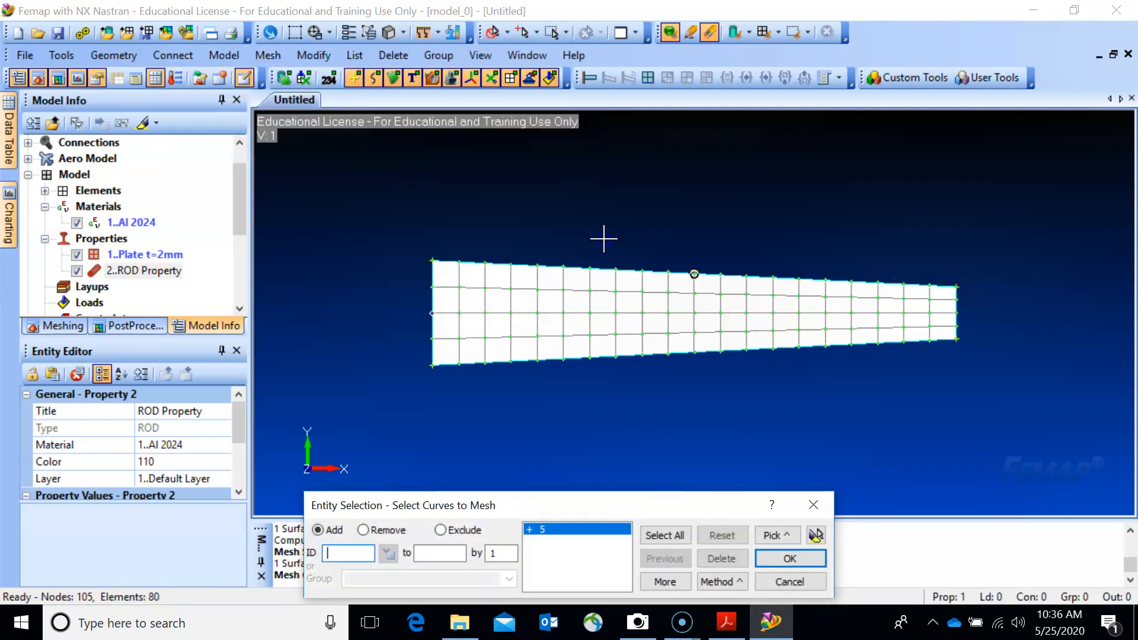
{"action": "left_click", "coordinate": [584, 379]}
{"action": "left_click", "coordinate": [958, 315]}
{"action": "left_click", "coordinate": [426, 309]}
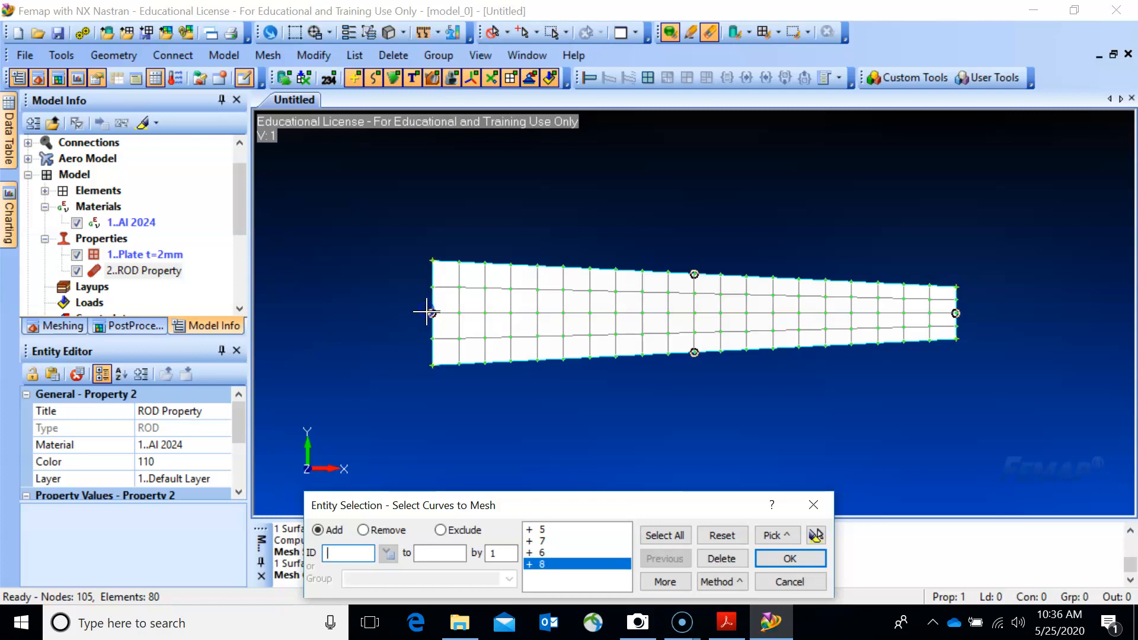
{"action": "left_click", "coordinate": [803, 560]}
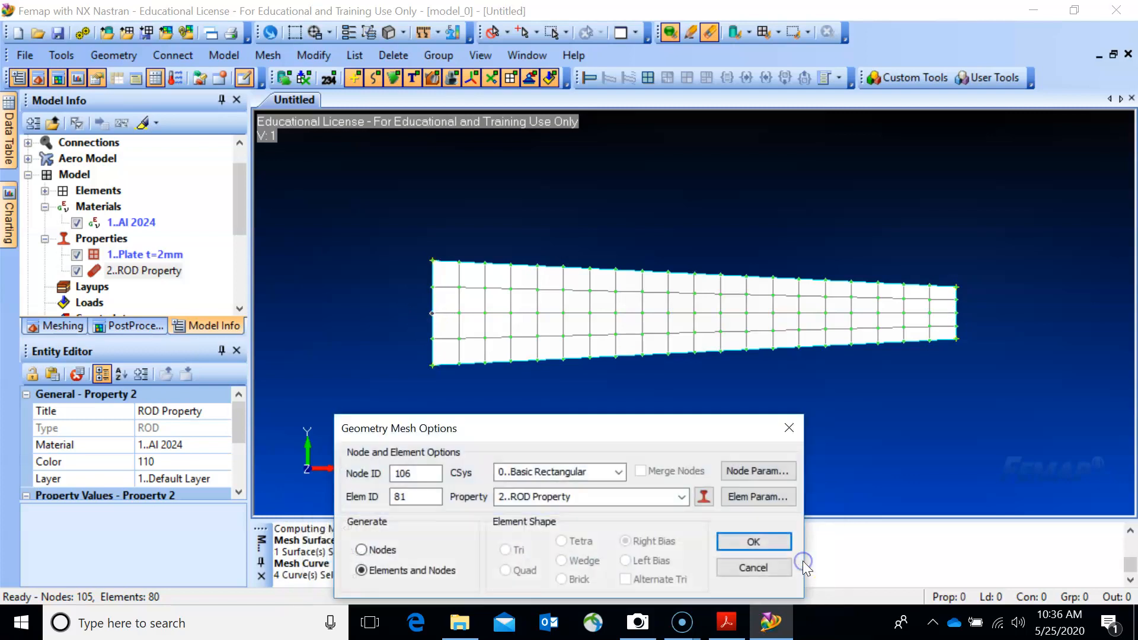
{"action": "left_click", "coordinate": [681, 497]}
{"action": "left_click", "coordinate": [640, 515]}
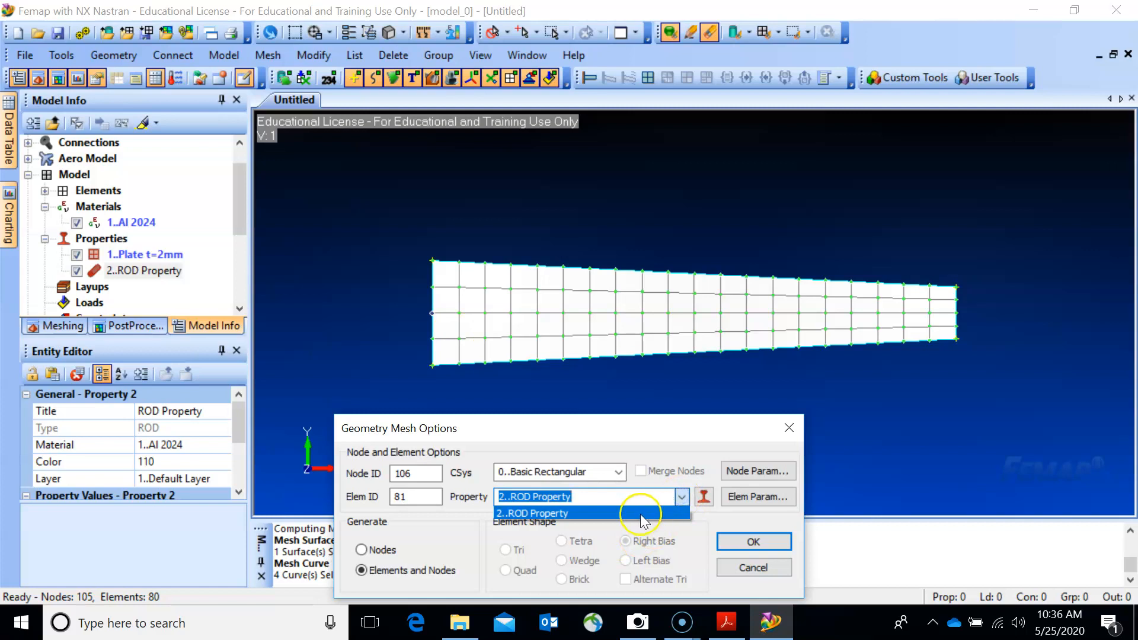
{"action": "left_click", "coordinate": [682, 499]}
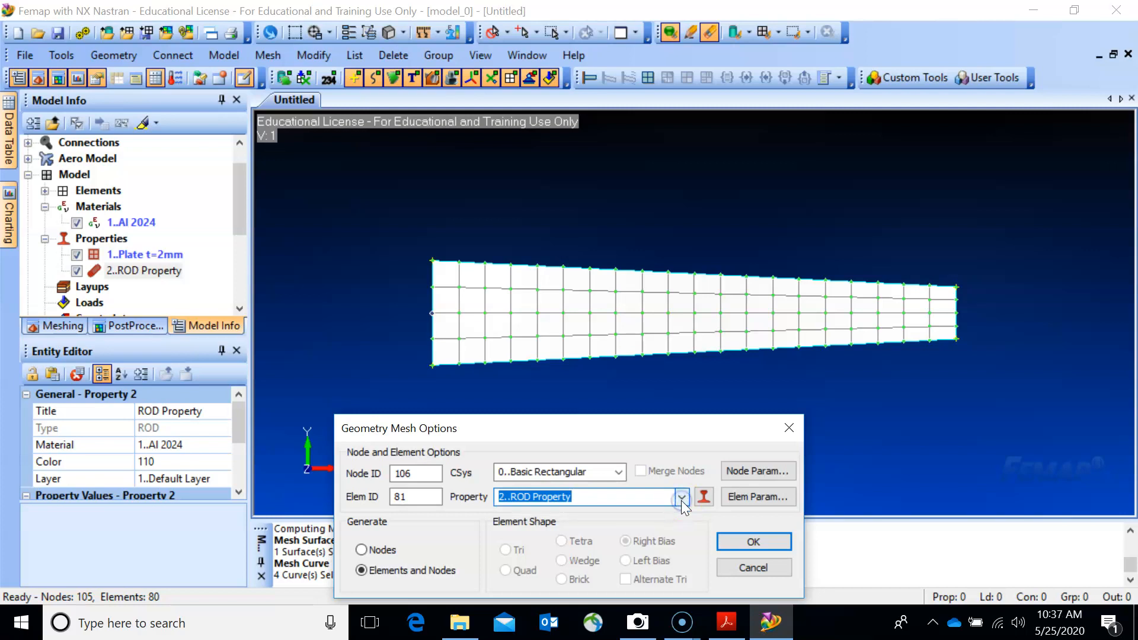
{"action": "left_click", "coordinate": [742, 544]}
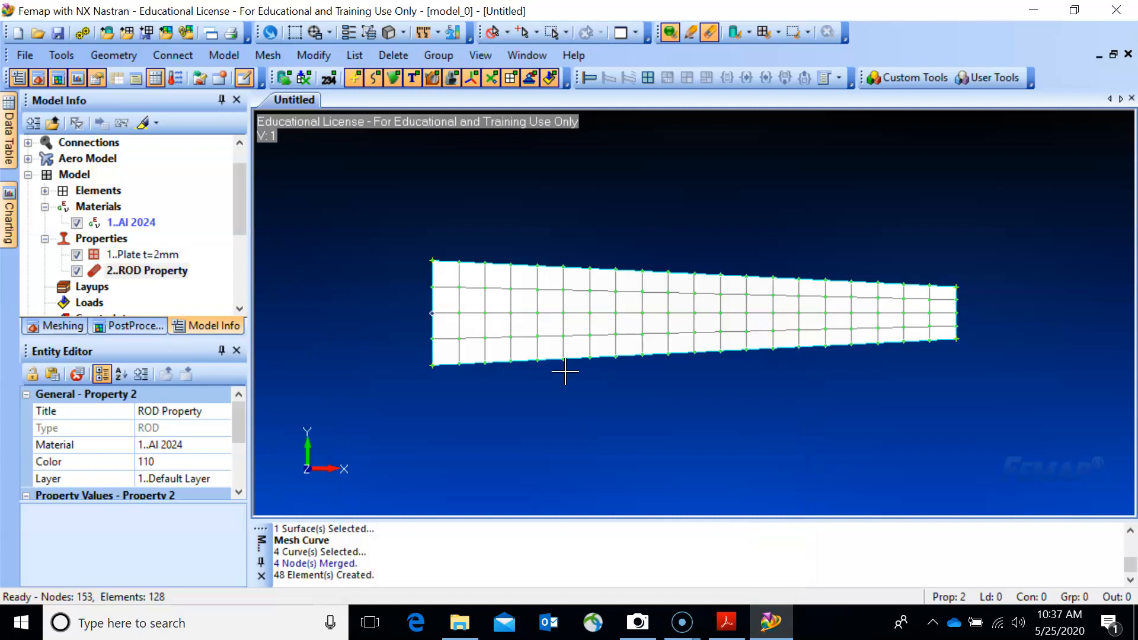
Step: Check all nodes for coincidence, preview the coincident pairs with ID labels, and merge them
{"action": "left_click", "coordinate": [56, 55]}
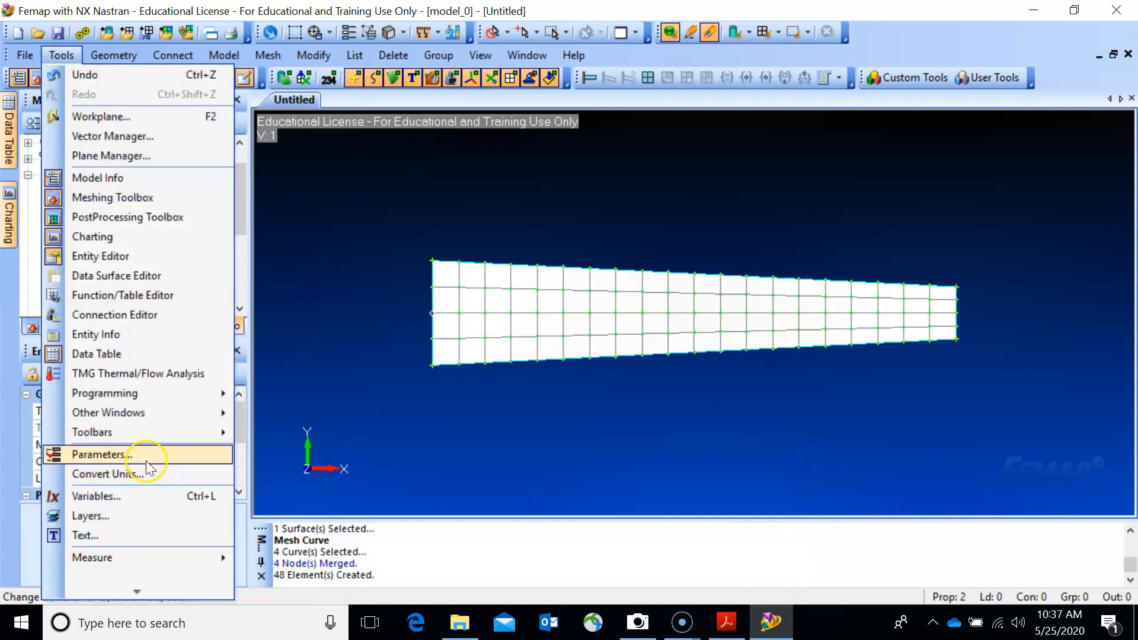
{"action": "mouse_move", "coordinate": [137, 591]}
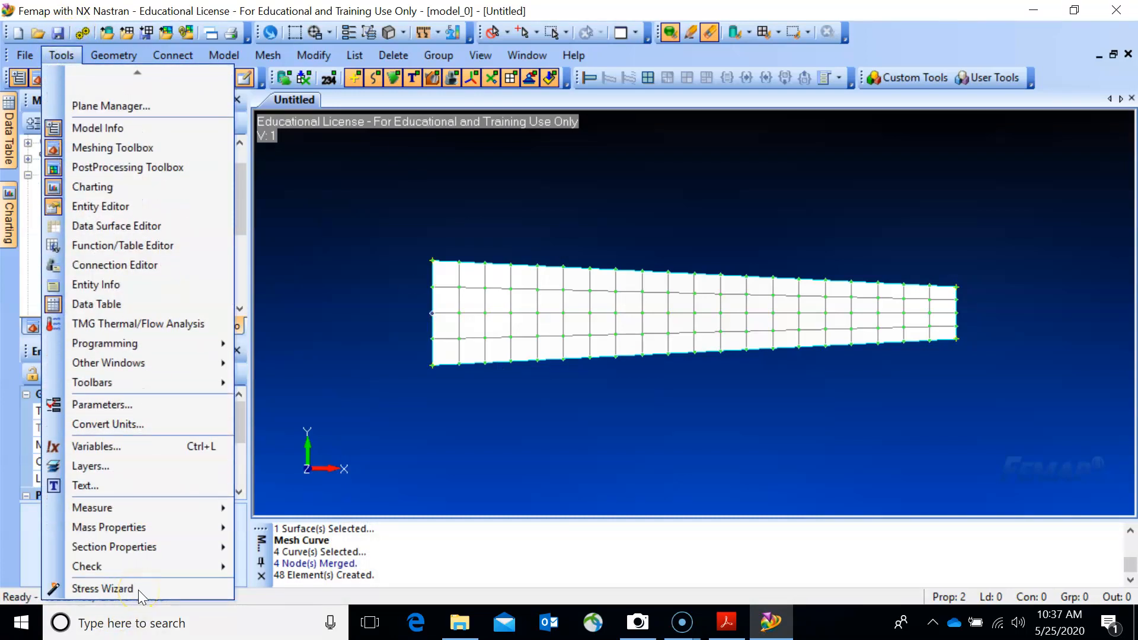
{"action": "mouse_move", "coordinate": [141, 570]}
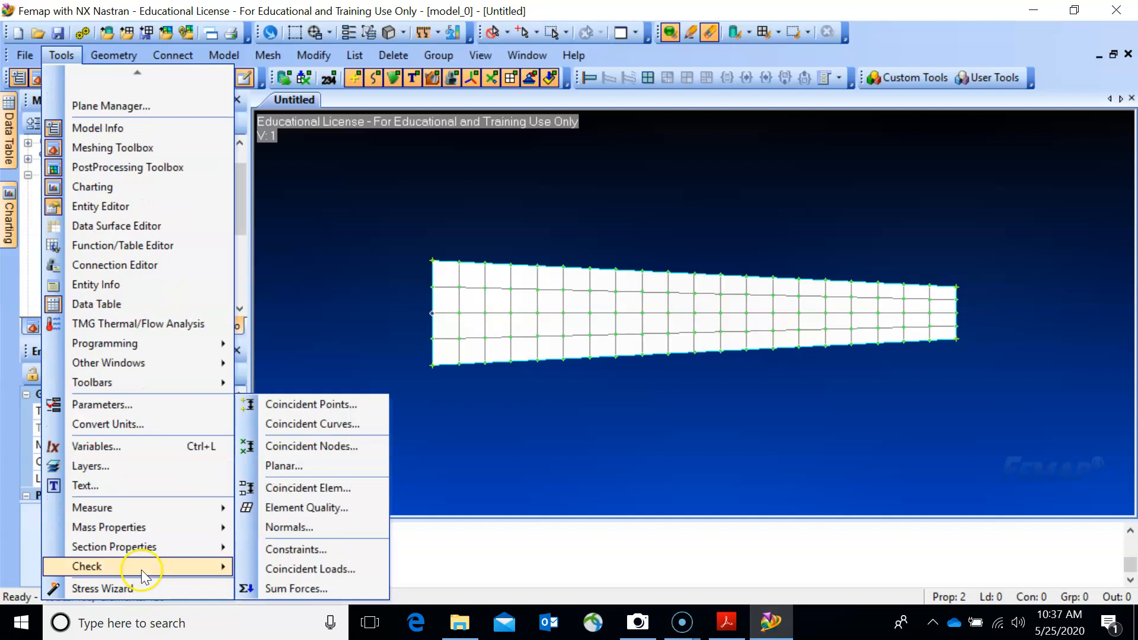
{"action": "left_click", "coordinate": [343, 445]}
{"action": "left_click", "coordinate": [662, 535]}
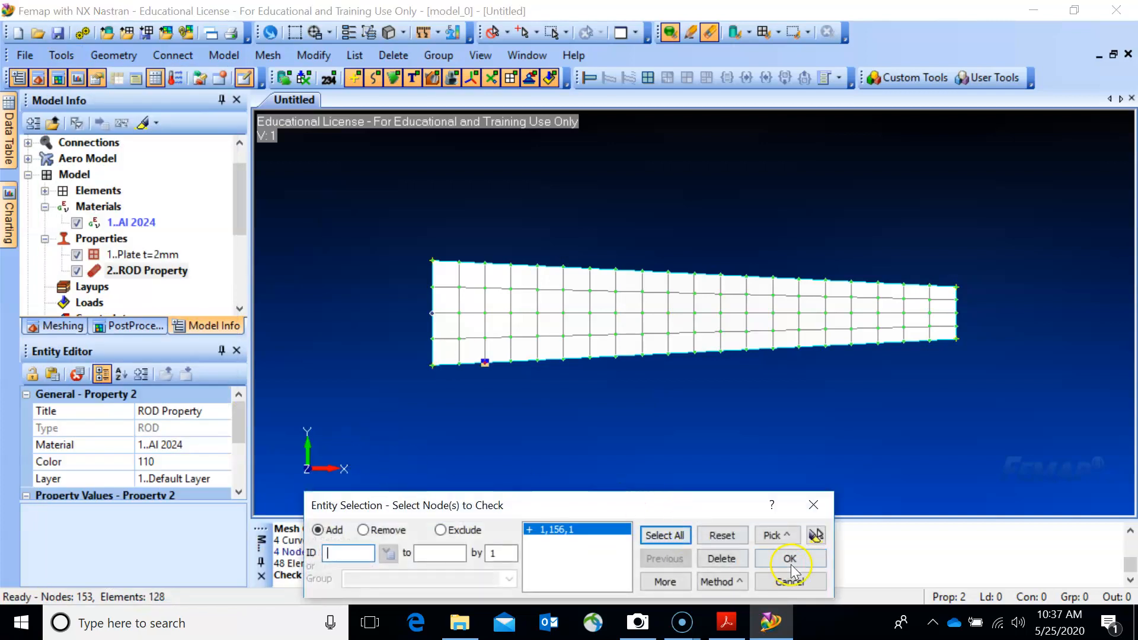
{"action": "left_click", "coordinate": [792, 558]}
{"action": "left_click", "coordinate": [437, 385]}
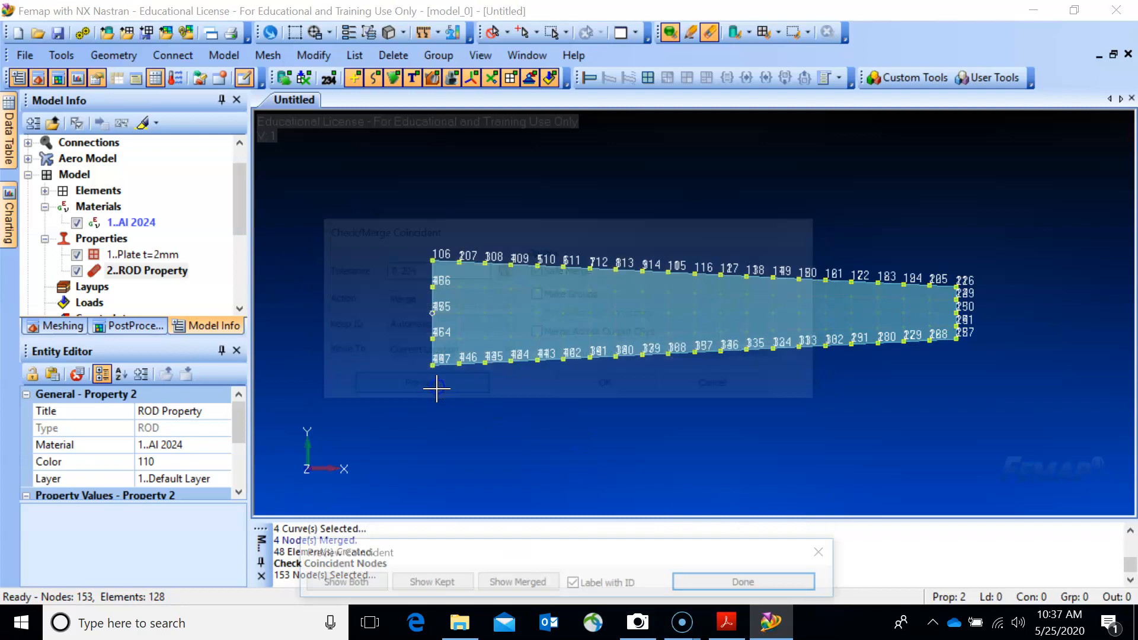
{"action": "left_click", "coordinate": [742, 581]}
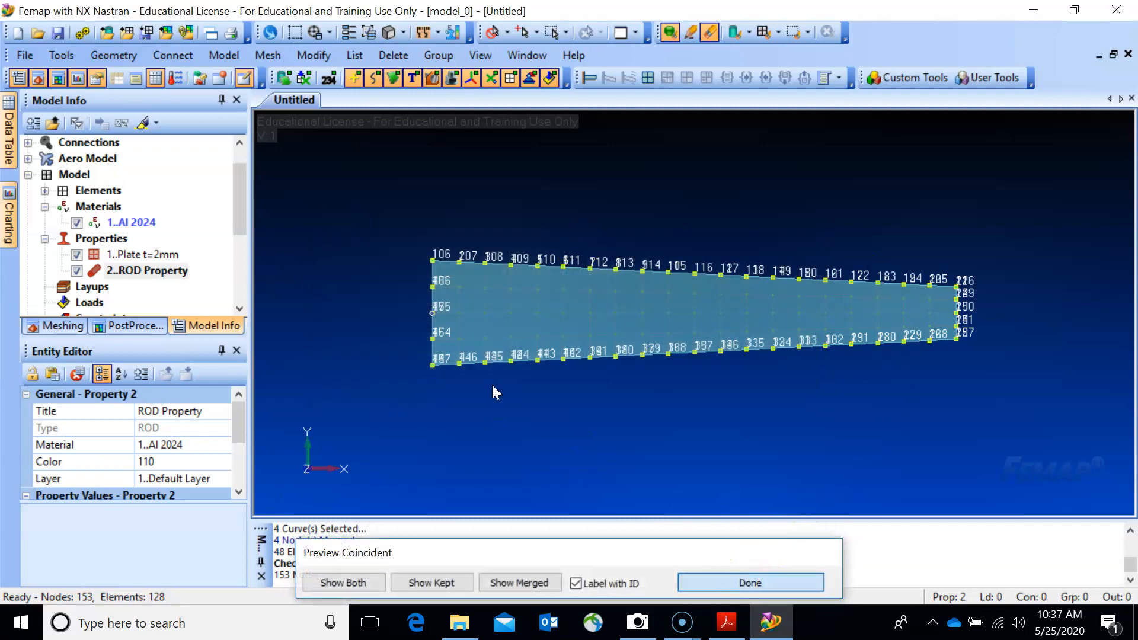
{"action": "left_click", "coordinate": [604, 386]}
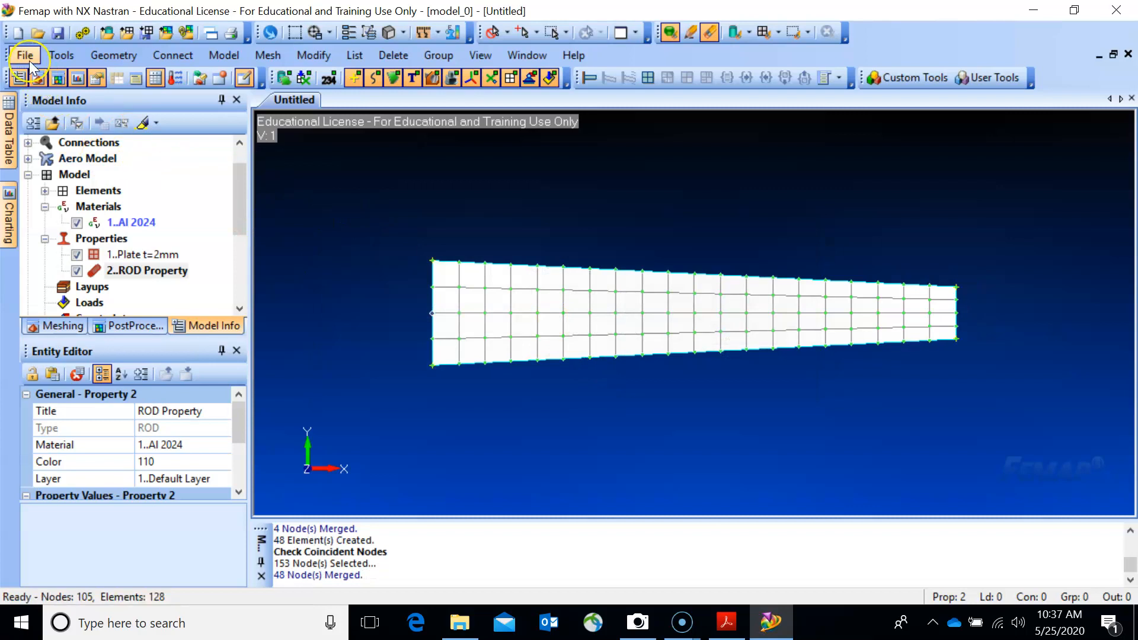
Step: Create a constraint set titled Clamped and fix the vertical curve at the panel's wide end
{"action": "left_click", "coordinate": [219, 57]}
{"action": "mouse_move", "coordinate": [267, 218]}
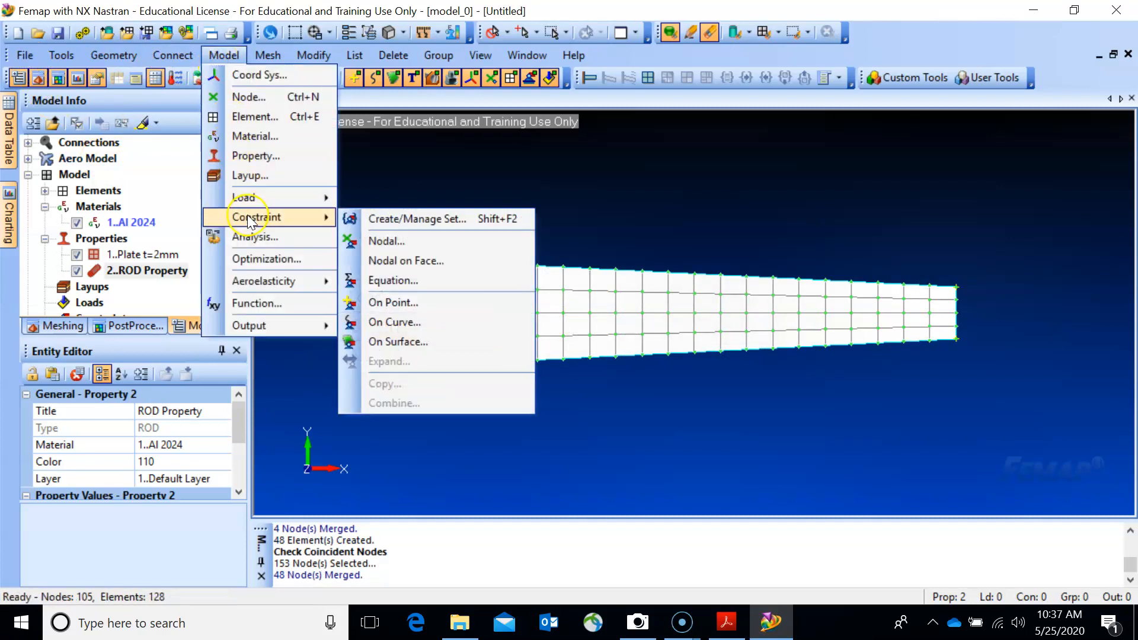
{"action": "left_click", "coordinate": [389, 320]}
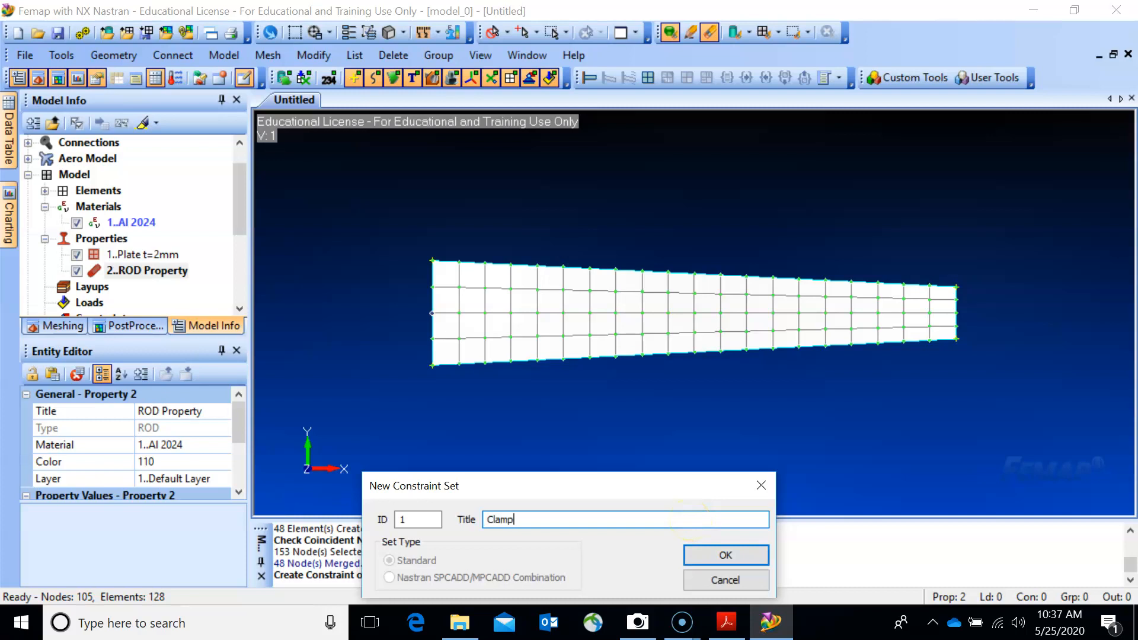
{"action": "type", "text": "Clamped"}
{"action": "left_click", "coordinate": [744, 554]}
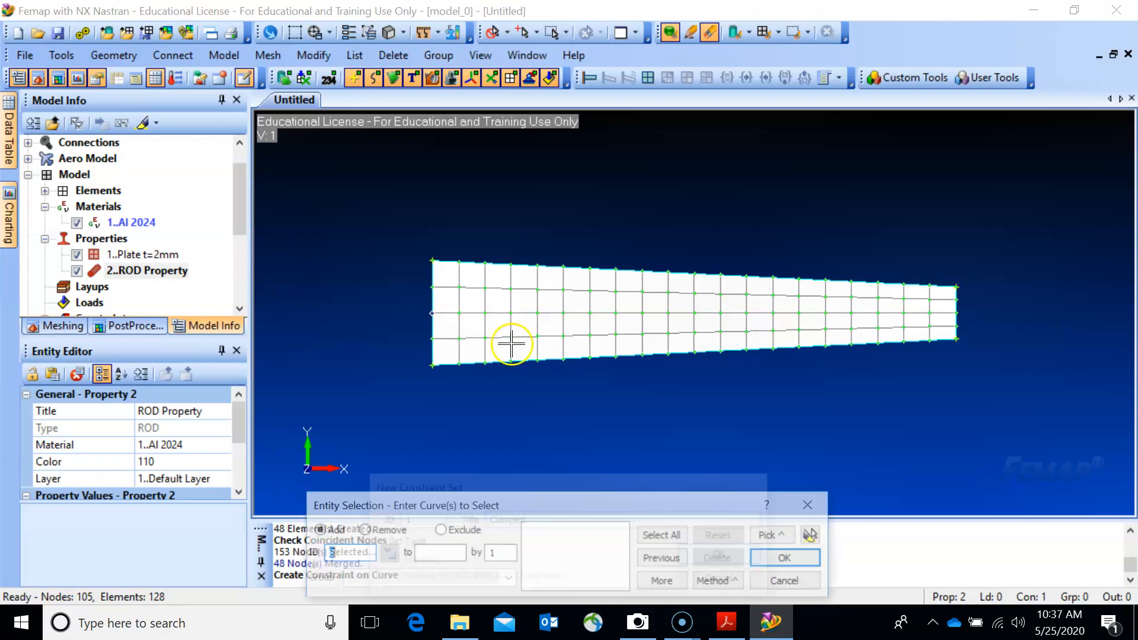
{"action": "left_click", "coordinate": [420, 280]}
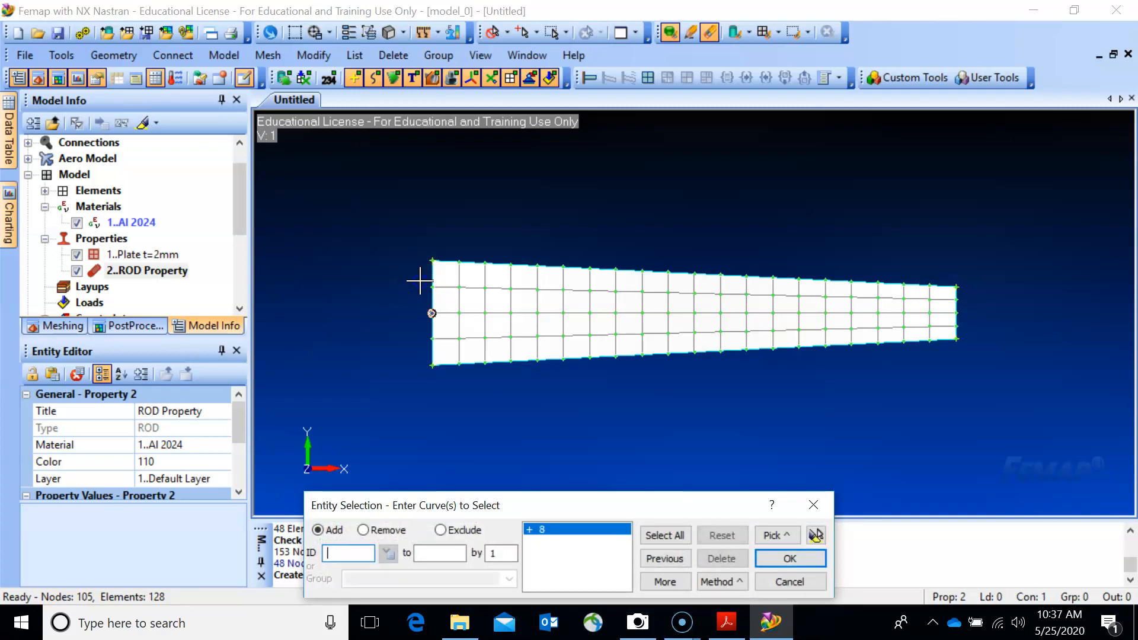
{"action": "left_click", "coordinate": [792, 559]}
{"action": "left_click", "coordinate": [711, 536]}
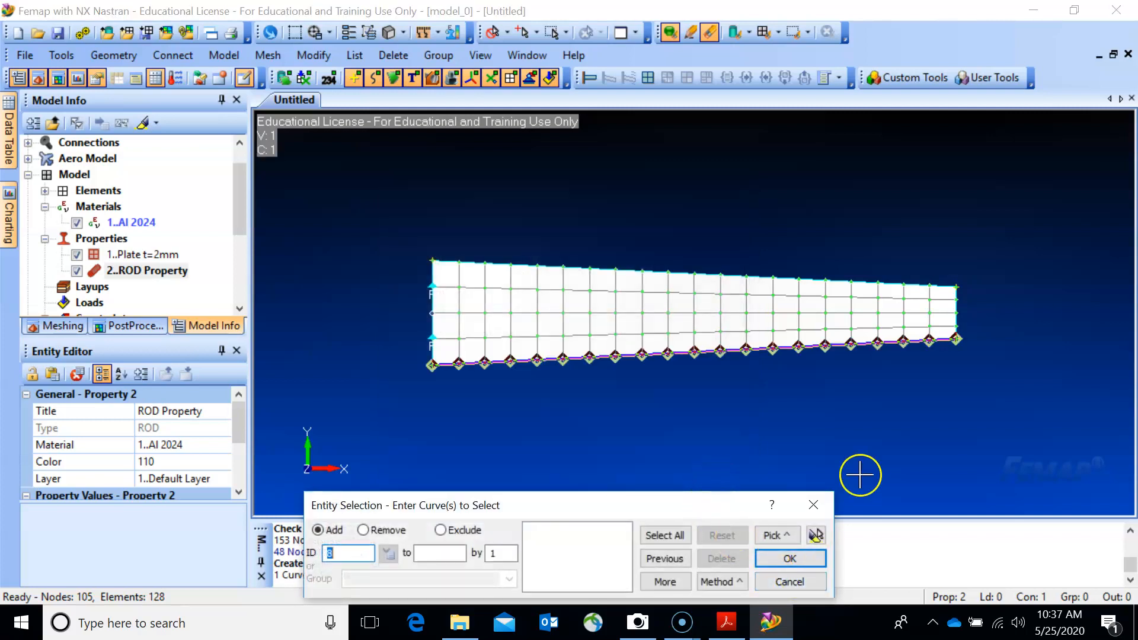
{"action": "left_click", "coordinate": [801, 580]}
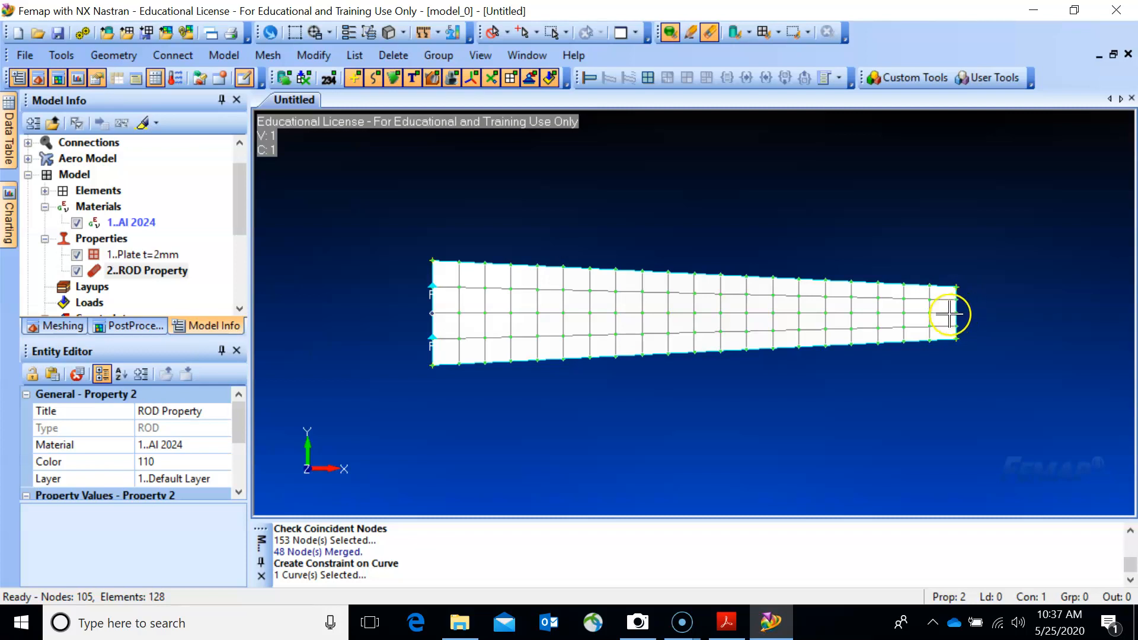
Step: Start a nodal load and create a load set titled F=20kN, checking the force in AE418_Lecture_8.pdf
{"action": "scroll", "coordinate": [928, 342], "scroll_direction": "up", "scroll_amount": 2}
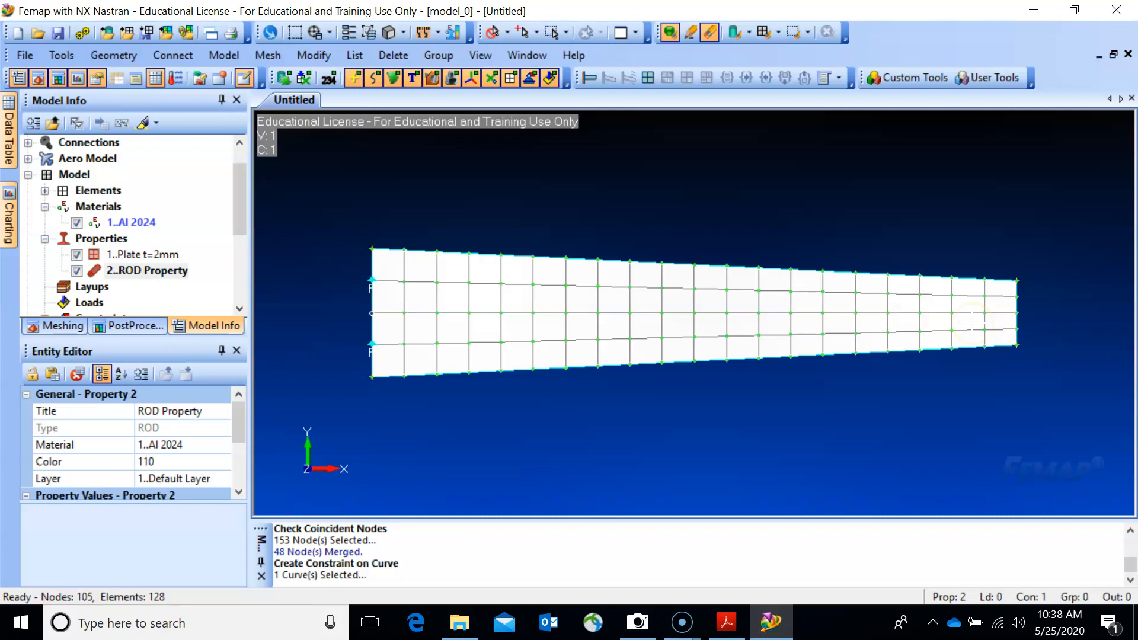
{"action": "left_click", "coordinate": [223, 56]}
{"action": "mouse_move", "coordinate": [266, 197]}
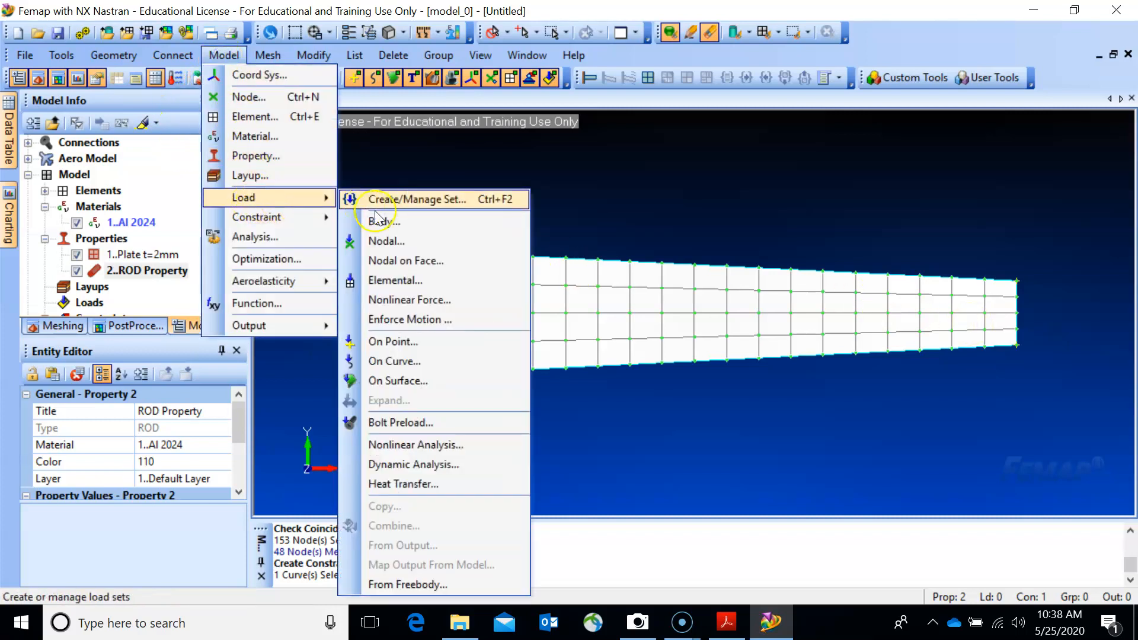
{"action": "left_click", "coordinate": [395, 241]}
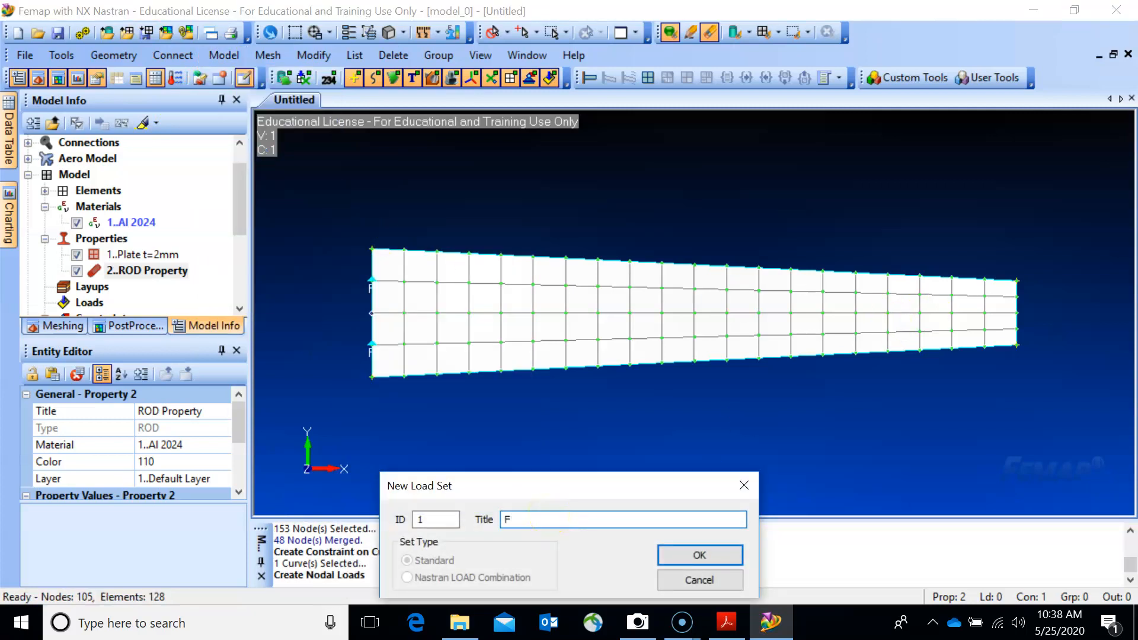
{"action": "type", "text": "F="}
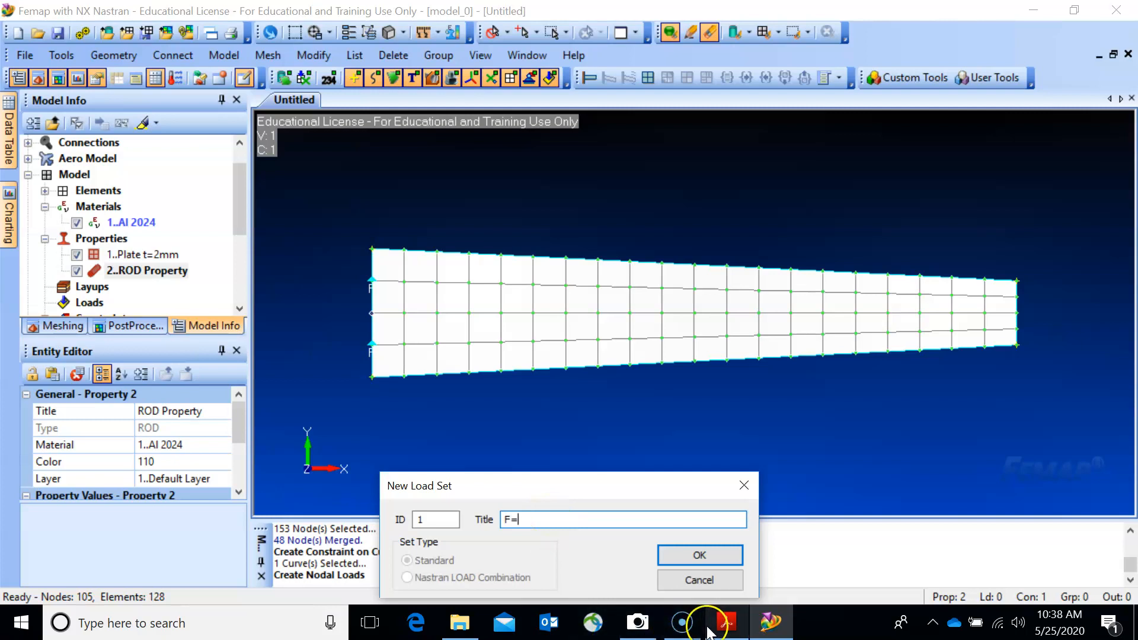
{"action": "left_click", "coordinate": [727, 621]}
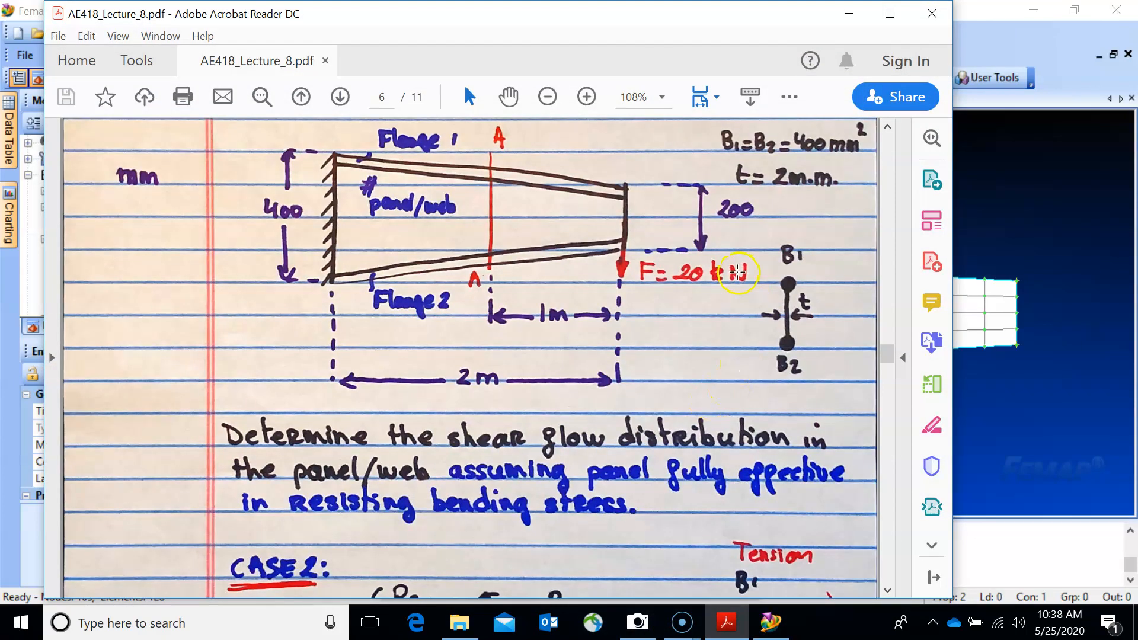
{"action": "left_click", "coordinate": [849, 13]}
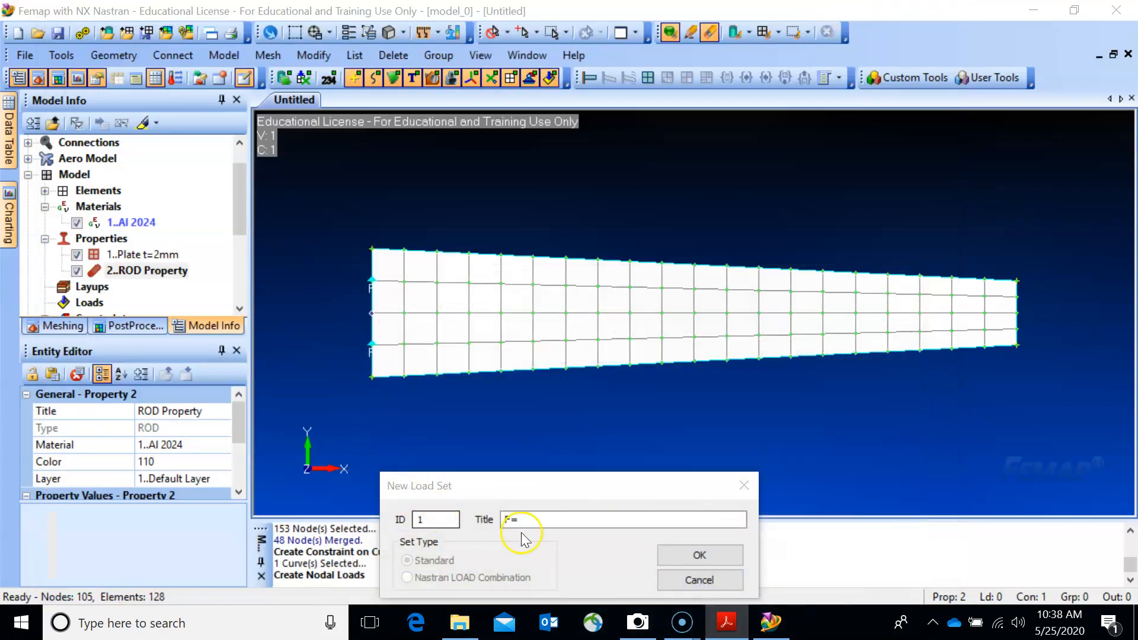
{"action": "left_click", "coordinate": [538, 518]}
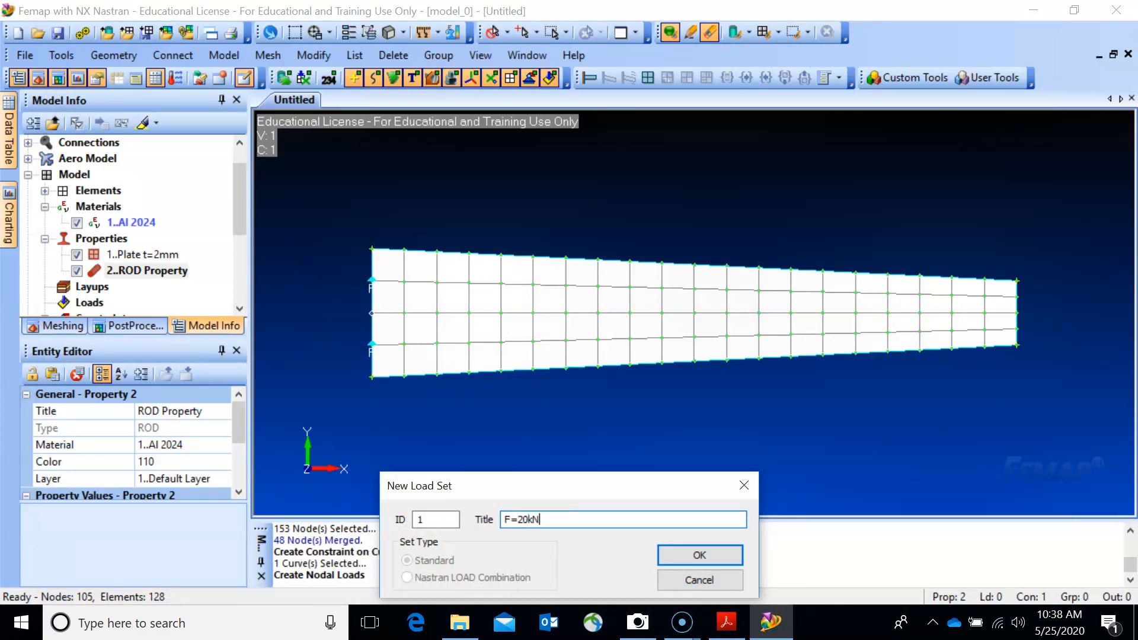
{"action": "left_click", "coordinate": [700, 556]}
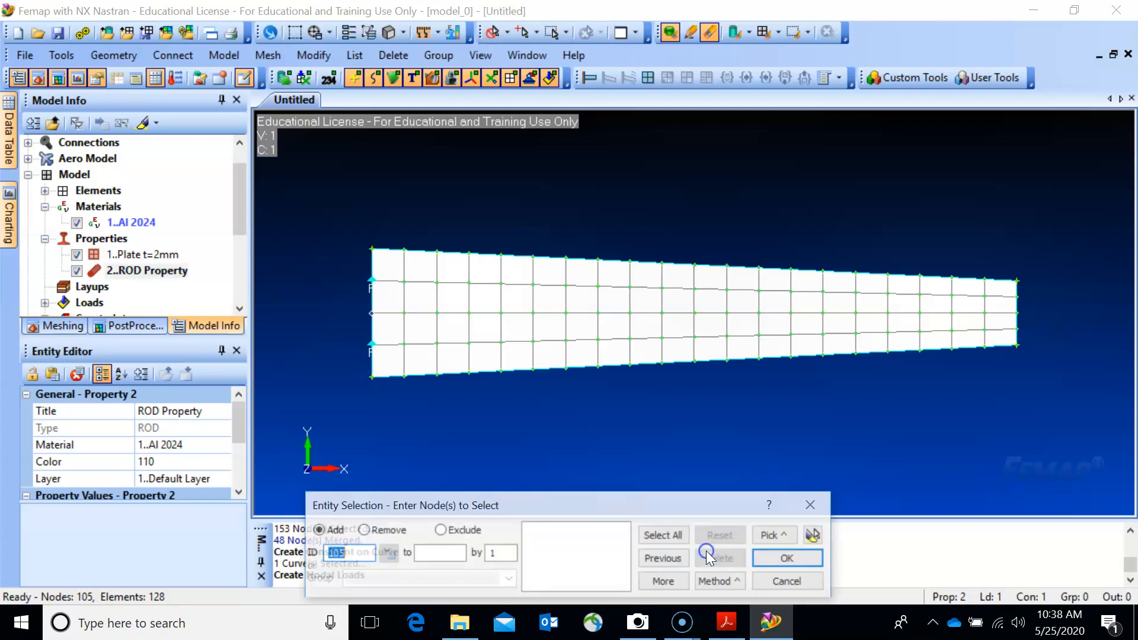
Step: Apply a nodal force with FY of -20e3 to the middle node of the panel's narrow end
{"action": "left_click", "coordinate": [1030, 316]}
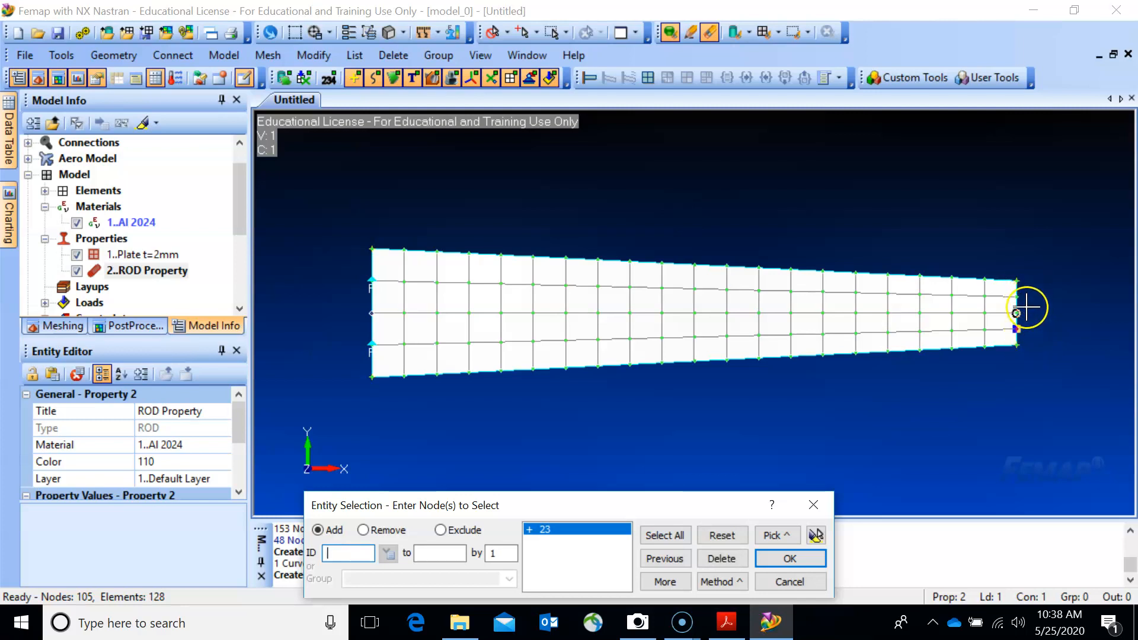
{"action": "left_click", "coordinate": [790, 559]}
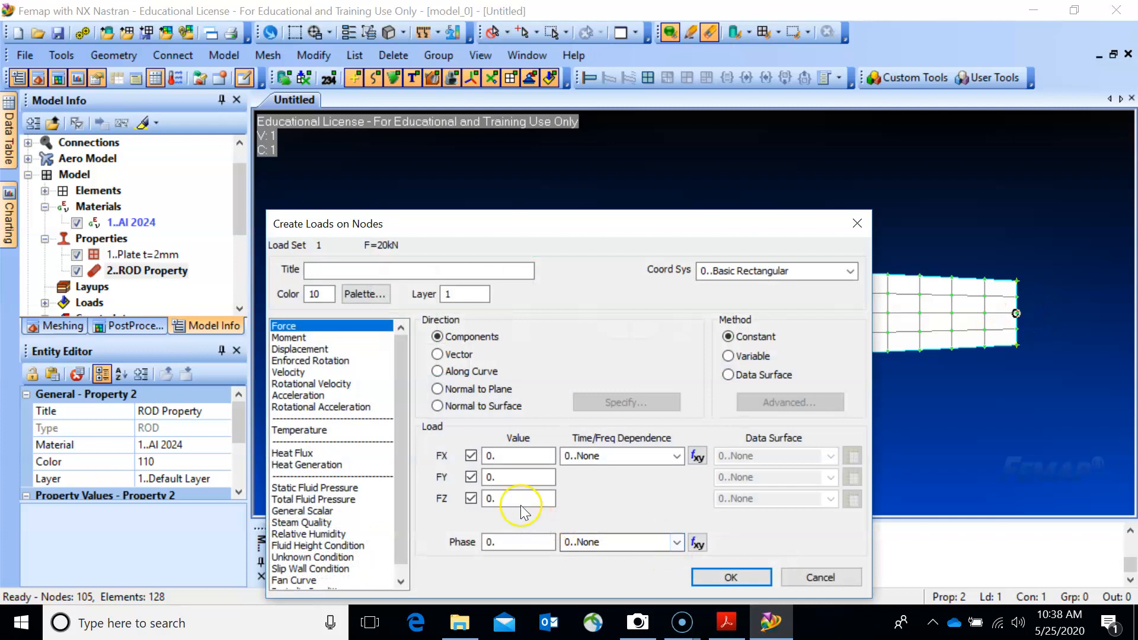
{"action": "left_click_drag", "start_coordinate": [514, 479], "coordinate": [461, 477]}
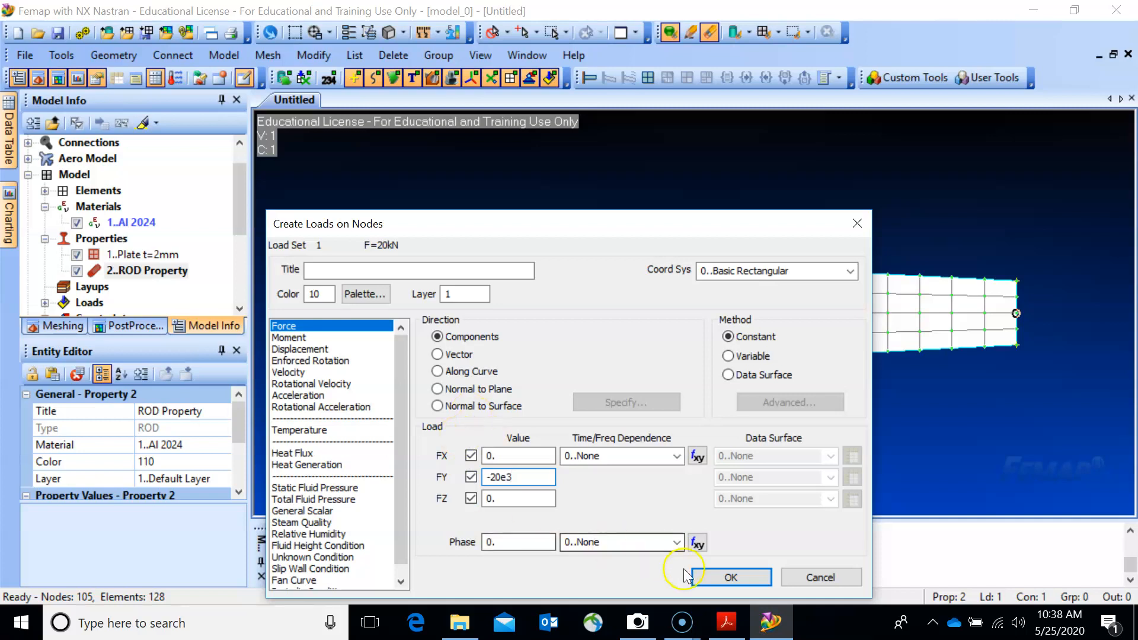
{"action": "left_click", "coordinate": [716, 574]}
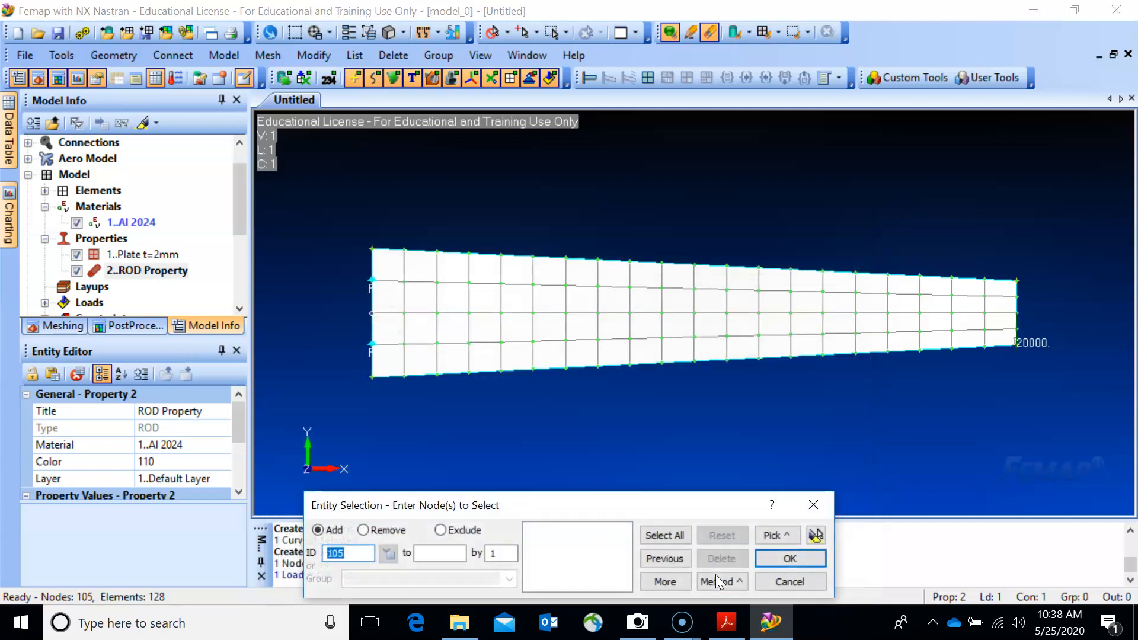
{"action": "left_click", "coordinate": [773, 582]}
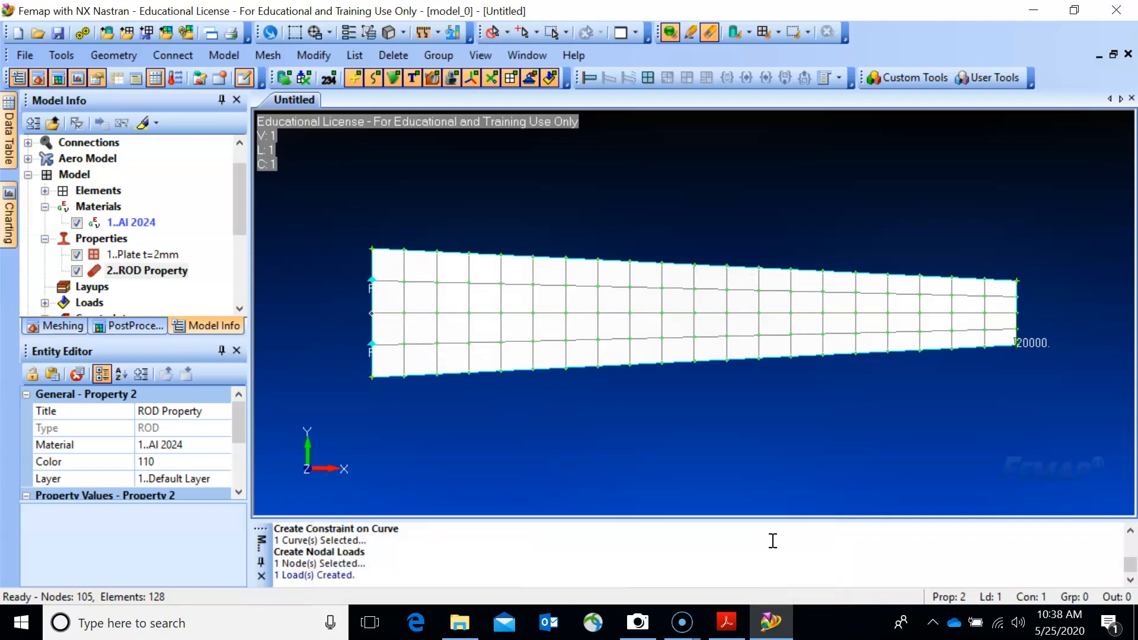
Step: Fully rebuild and compact the model database
{"action": "left_click", "coordinate": [25, 55]}
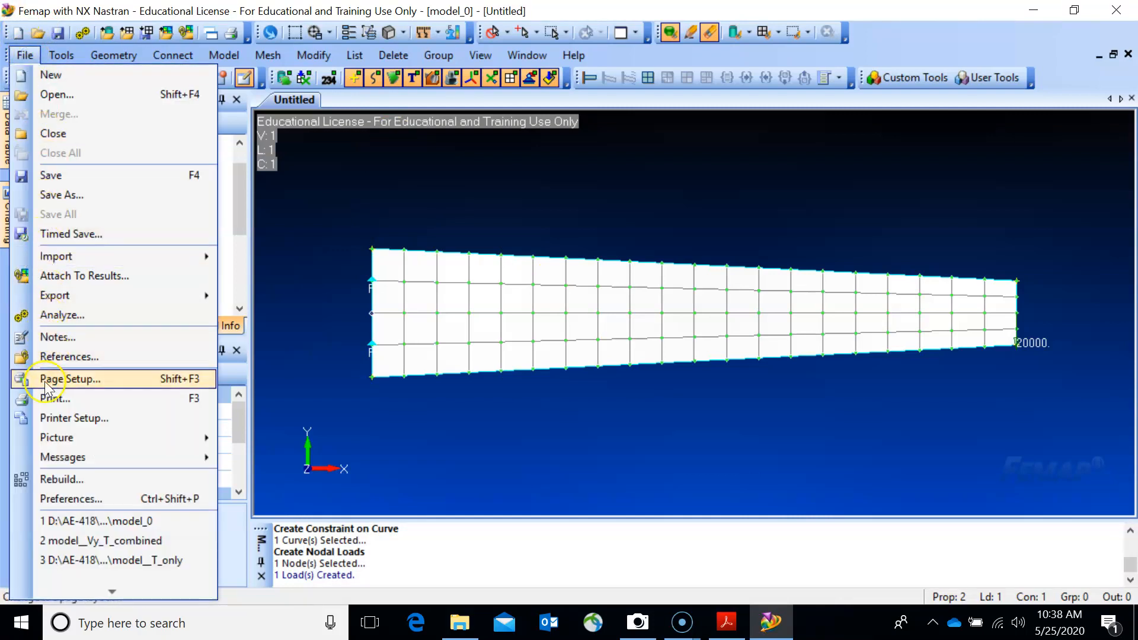
{"action": "left_click", "coordinate": [62, 479]}
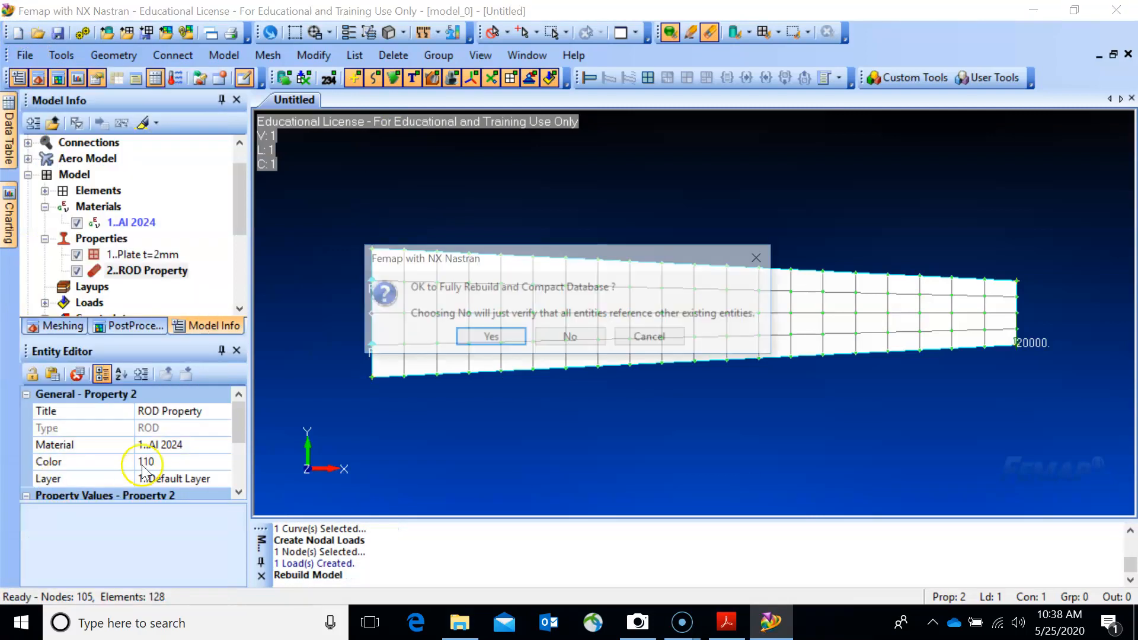
{"action": "left_click", "coordinate": [503, 344]}
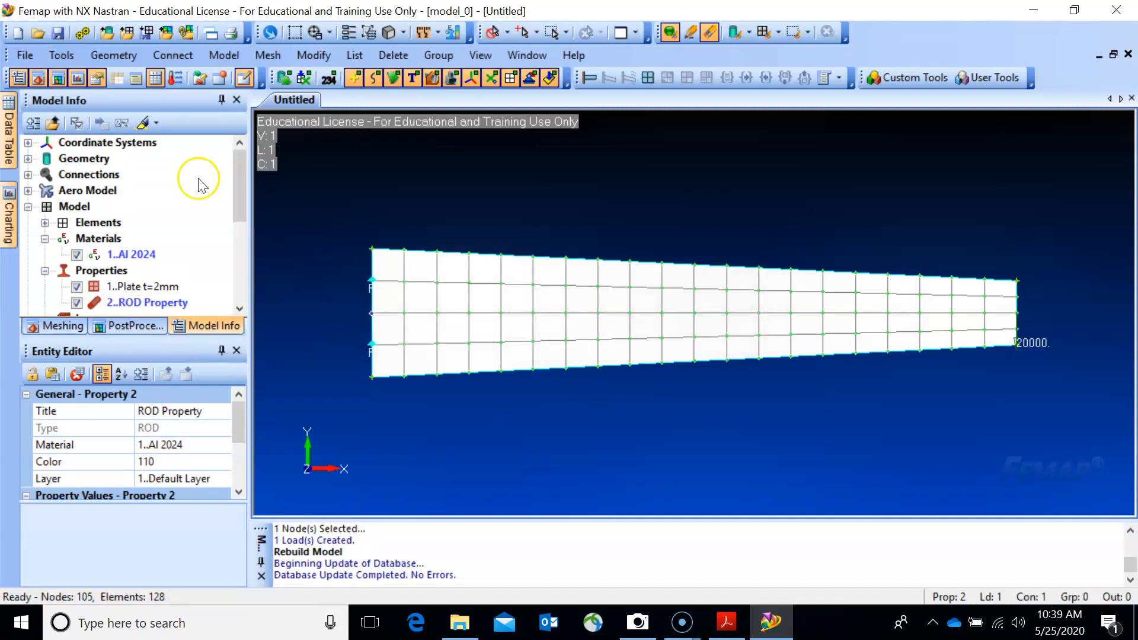
Step: Save the model as model_1 in the Nastran_5 folder
{"action": "left_click", "coordinate": [21, 55]}
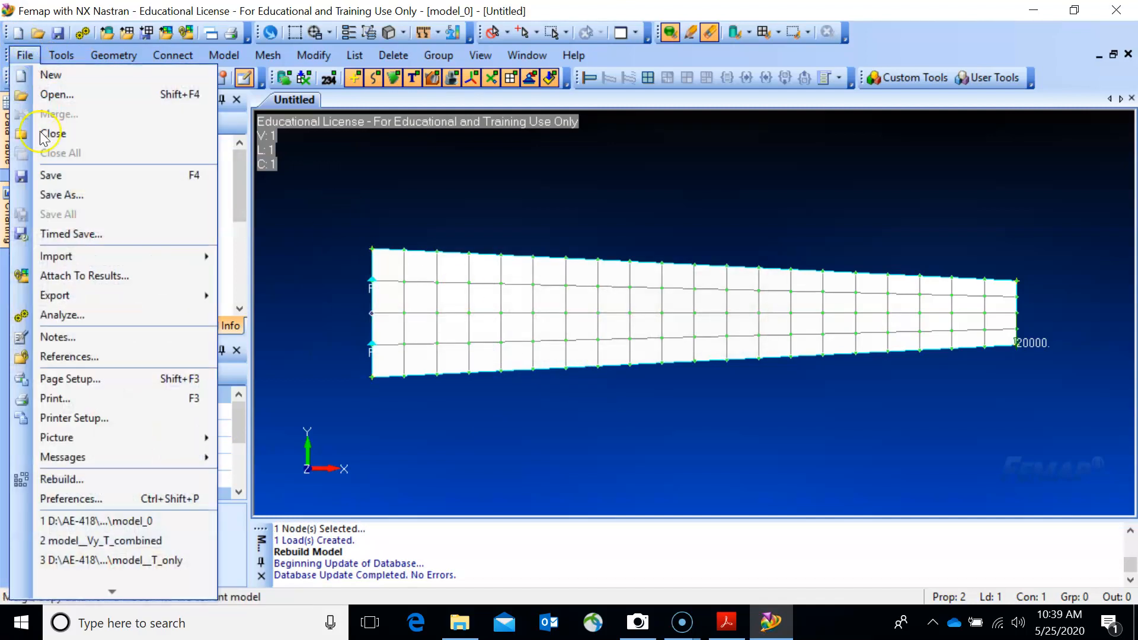
{"action": "left_click", "coordinate": [53, 197]}
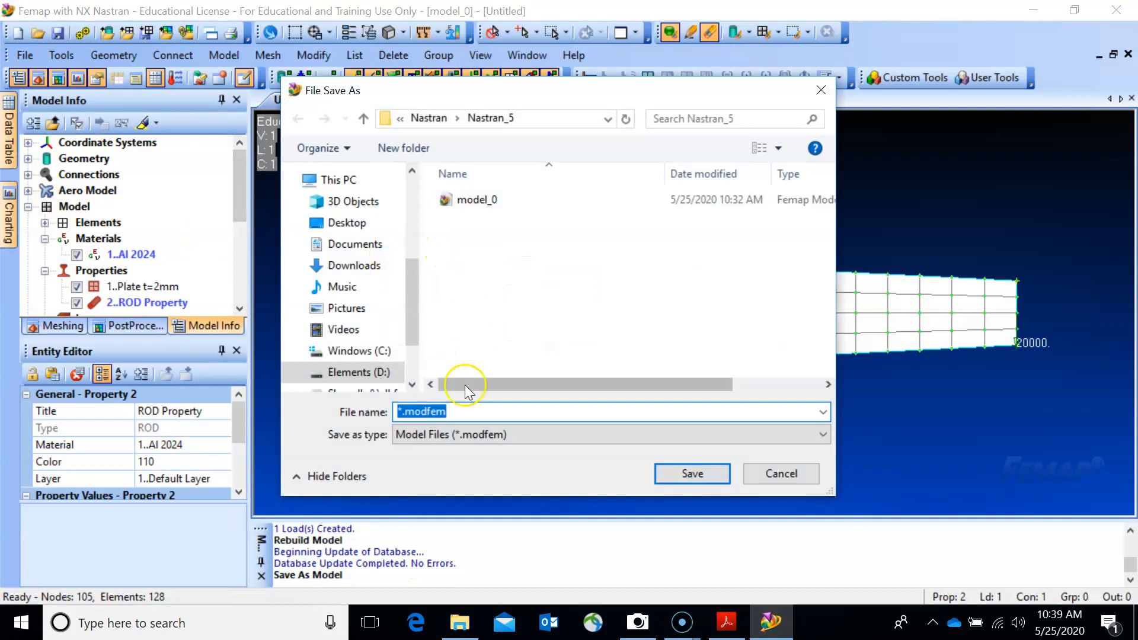
{"action": "left_click", "coordinate": [477, 200]}
{"action": "left_click", "coordinate": [449, 411]}
{"action": "left_click", "coordinate": [448, 411]}
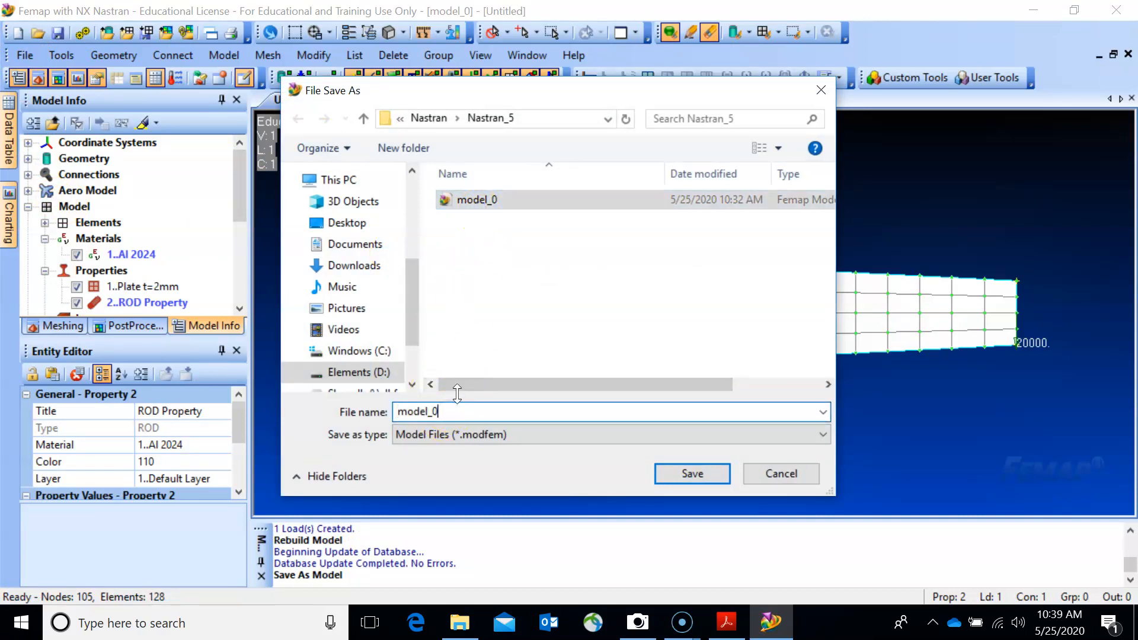
{"action": "key", "text": "BackSpace"}
{"action": "type", "text": "1"}
{"action": "left_click", "coordinate": [704, 479]}
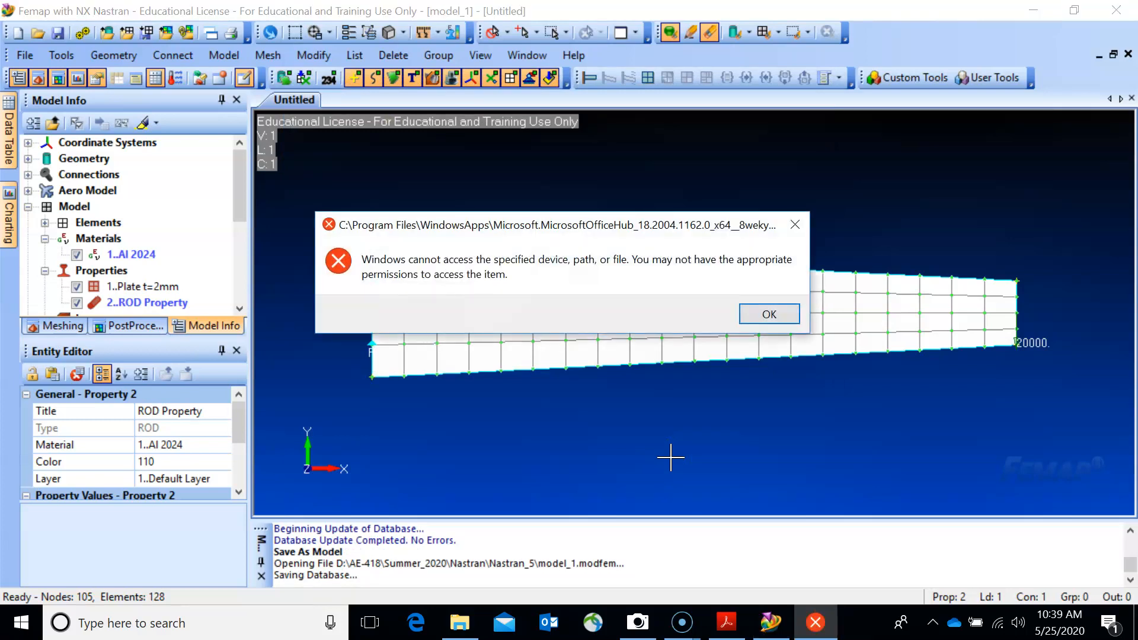
{"action": "left_click", "coordinate": [769, 313]}
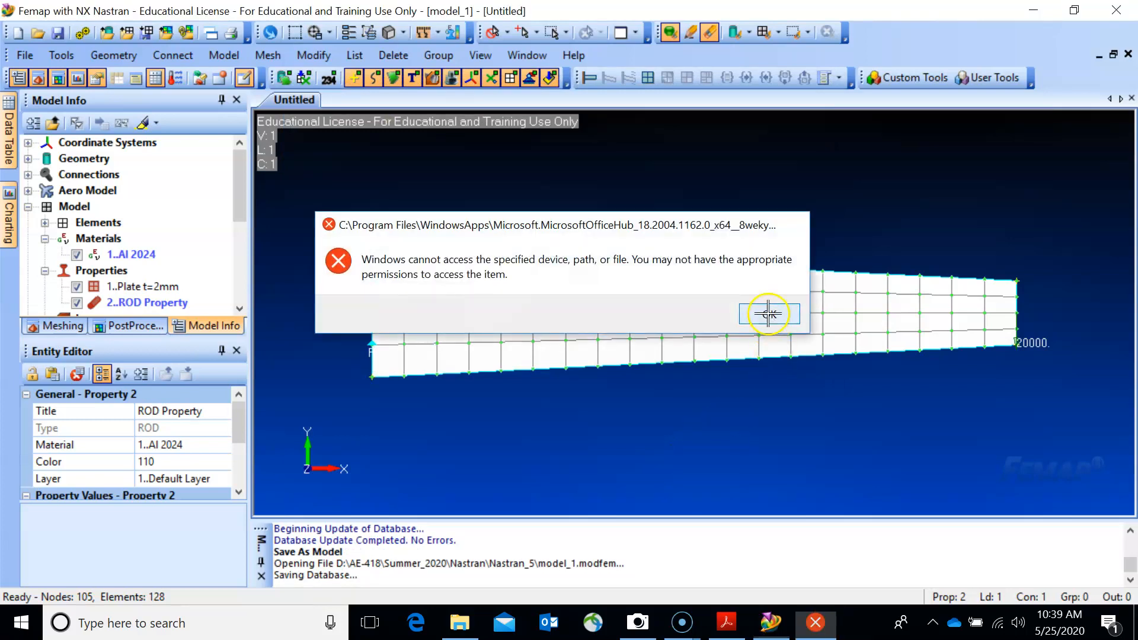
Step: Check the location of section A-A in AE418_Lecture_8.pdf and turn on the workplane display in Femap
{"action": "left_click", "coordinate": [726, 622]}
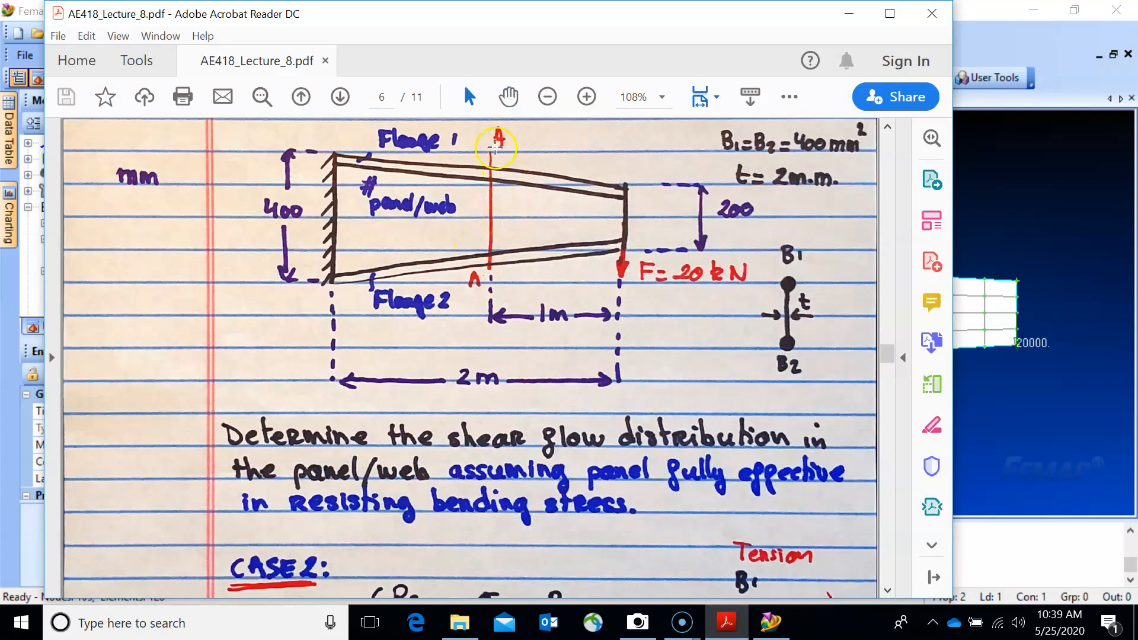
{"action": "left_click", "coordinate": [851, 18]}
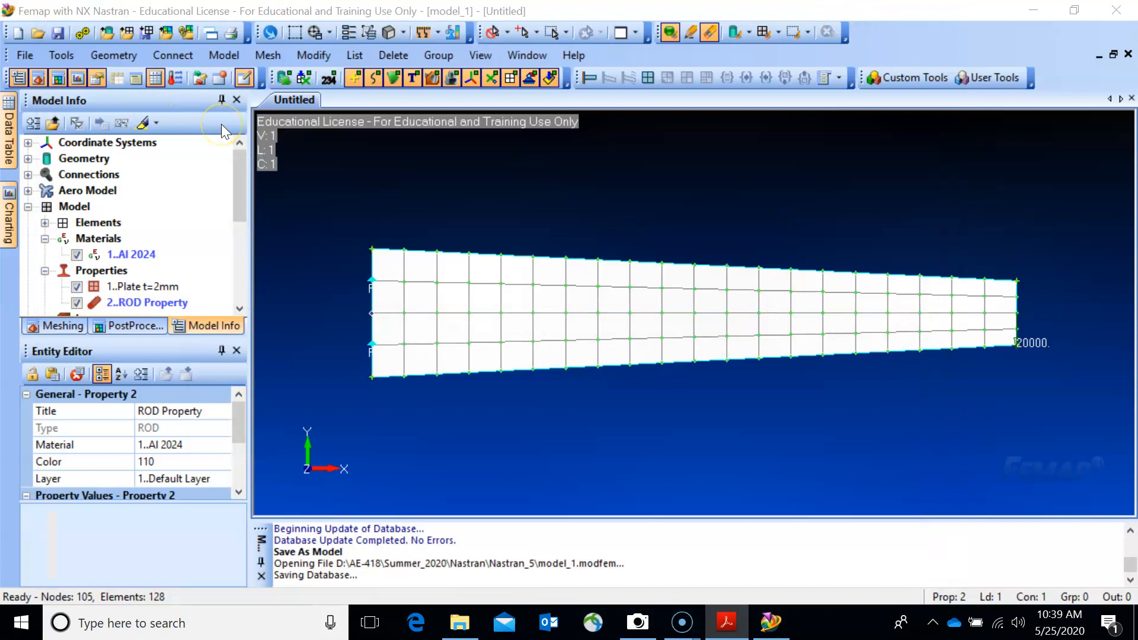
{"action": "left_click_drag", "start_coordinate": [235, 190], "coordinate": [232, 236]}
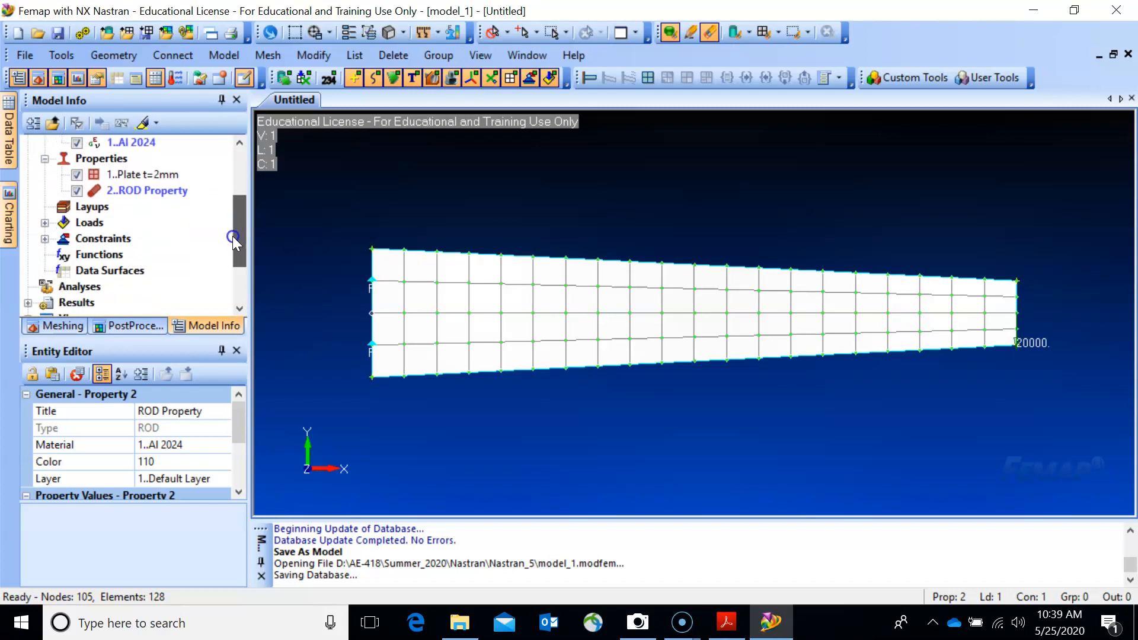
{"action": "left_click", "coordinate": [79, 58]}
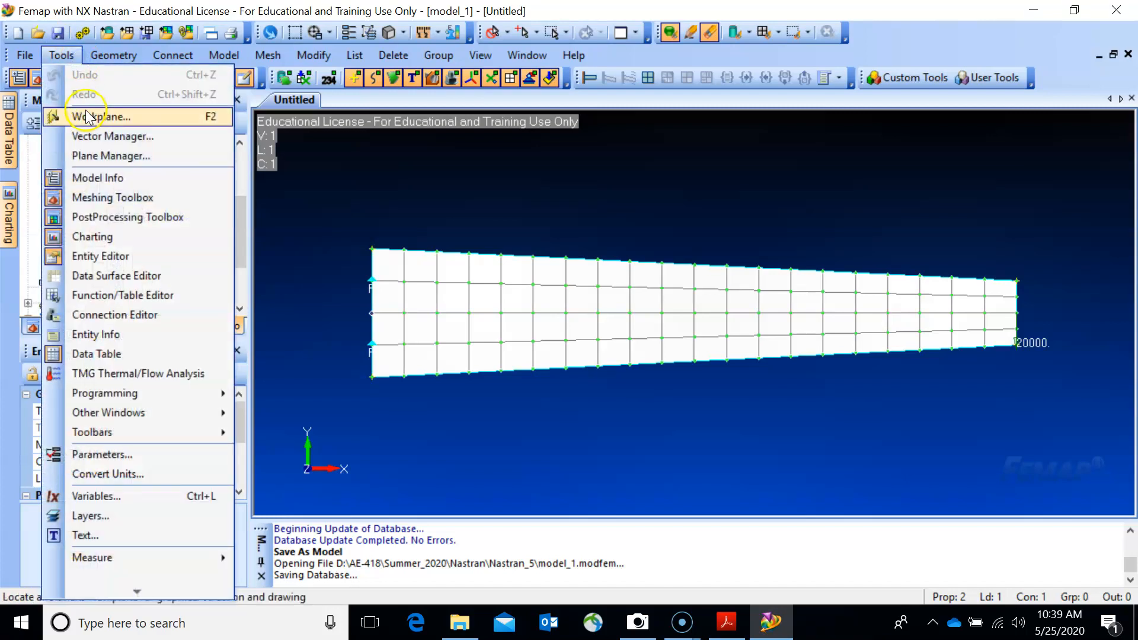
{"action": "left_click", "coordinate": [101, 115]}
{"action": "left_click", "coordinate": [700, 520]}
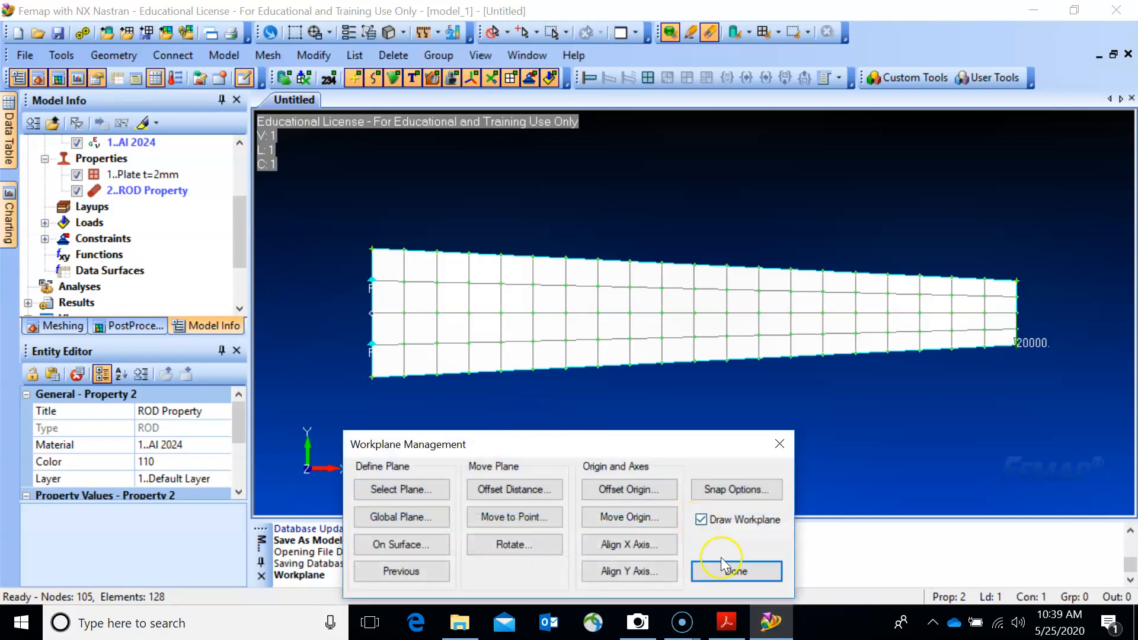
{"action": "left_click", "coordinate": [724, 572]}
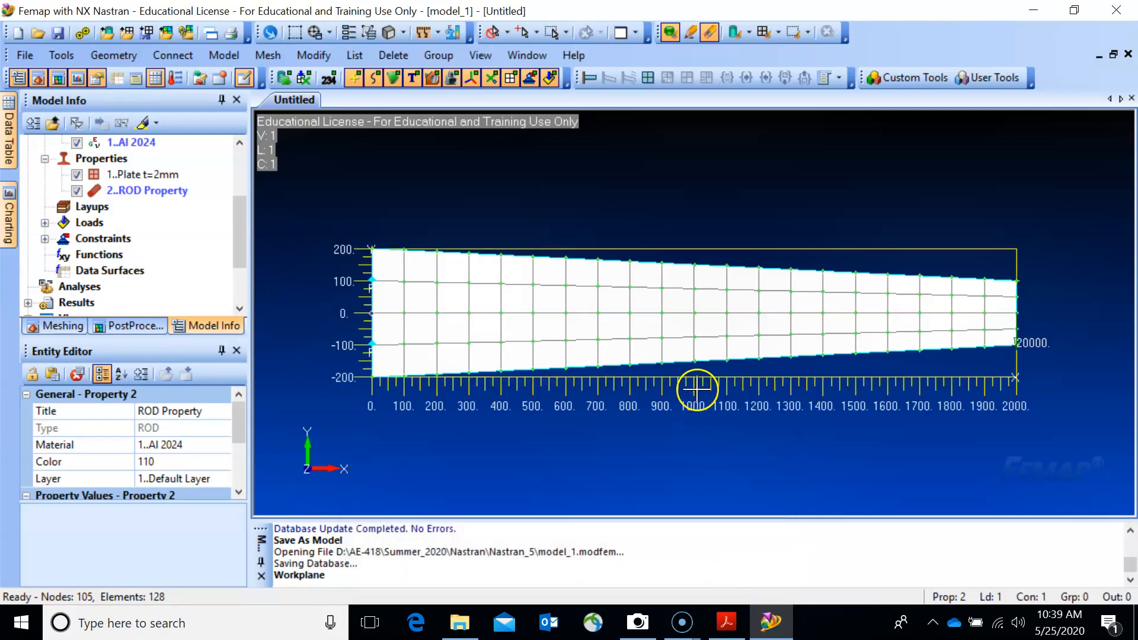
{"action": "left_click_drag", "start_coordinate": [240, 244], "coordinate": [236, 294]}
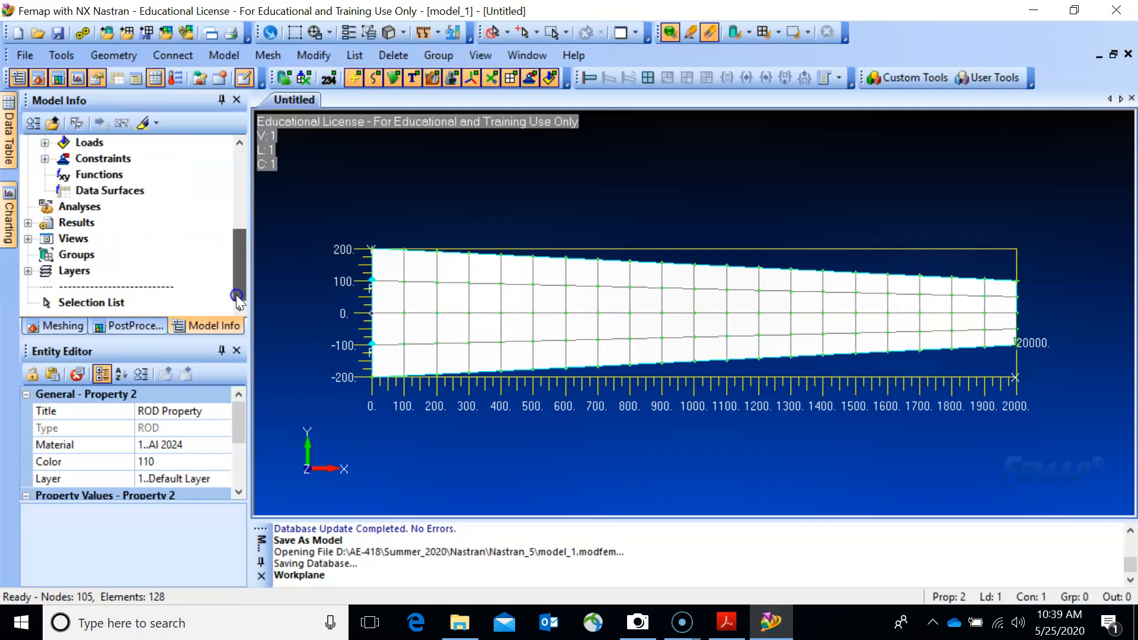
{"action": "right_click", "coordinate": [75, 255]}
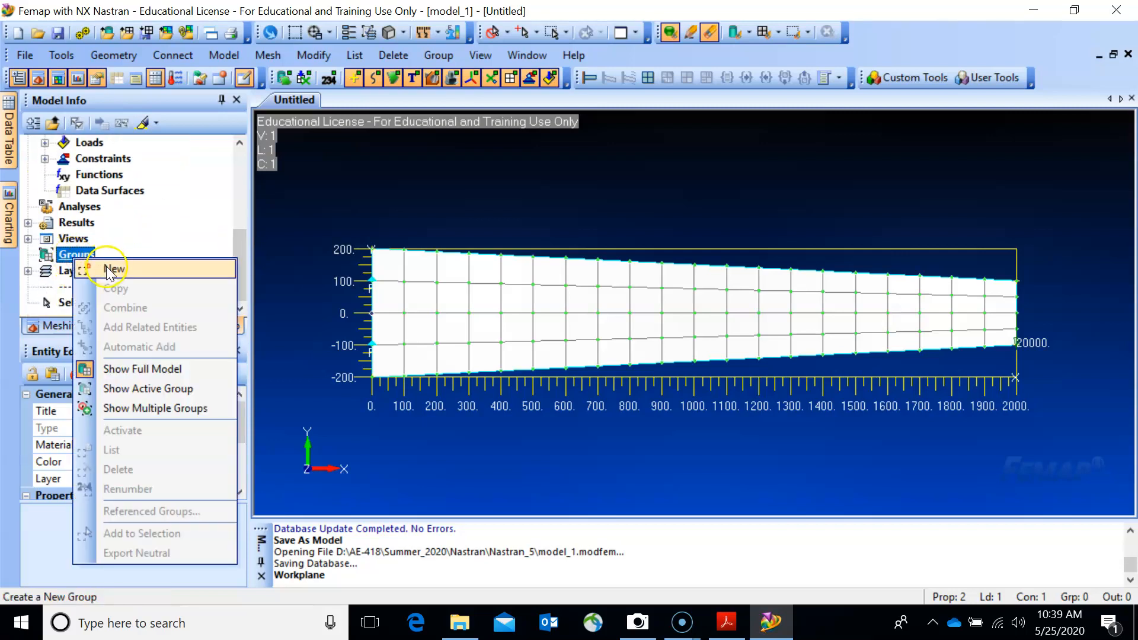
{"action": "left_click", "coordinate": [113, 269]}
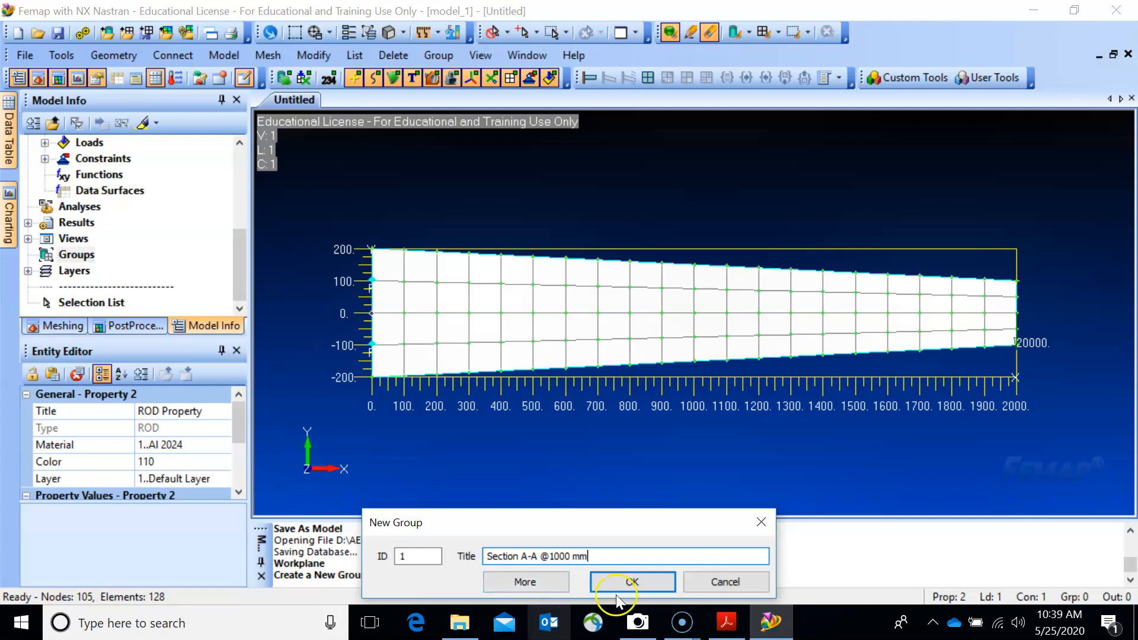
{"action": "left_click", "coordinate": [631, 581]}
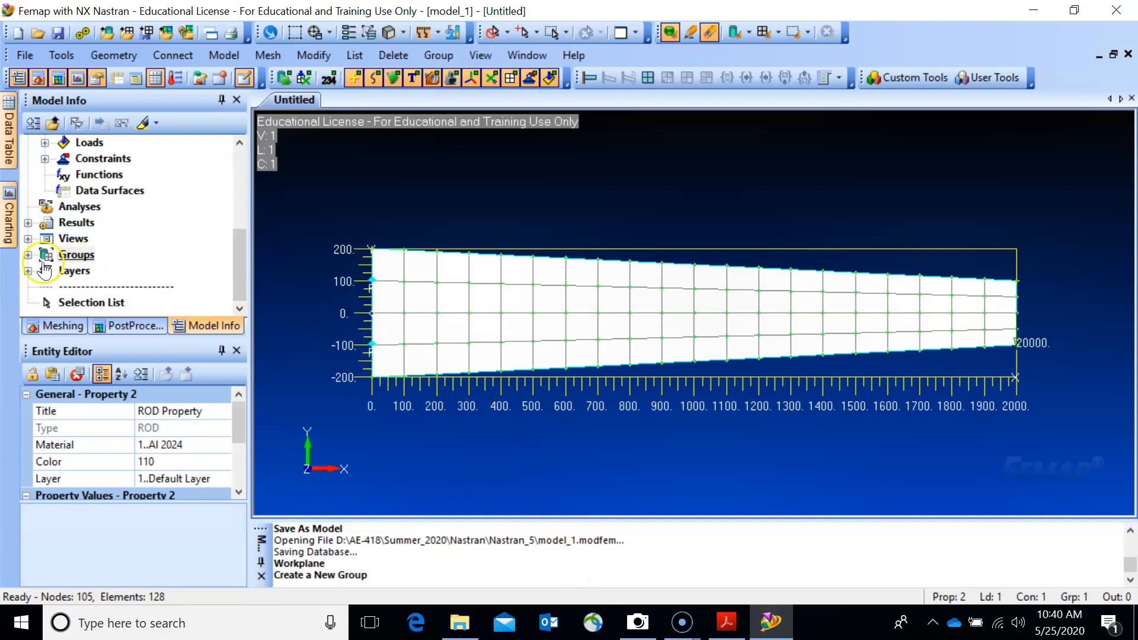
{"action": "left_click", "coordinate": [28, 254]}
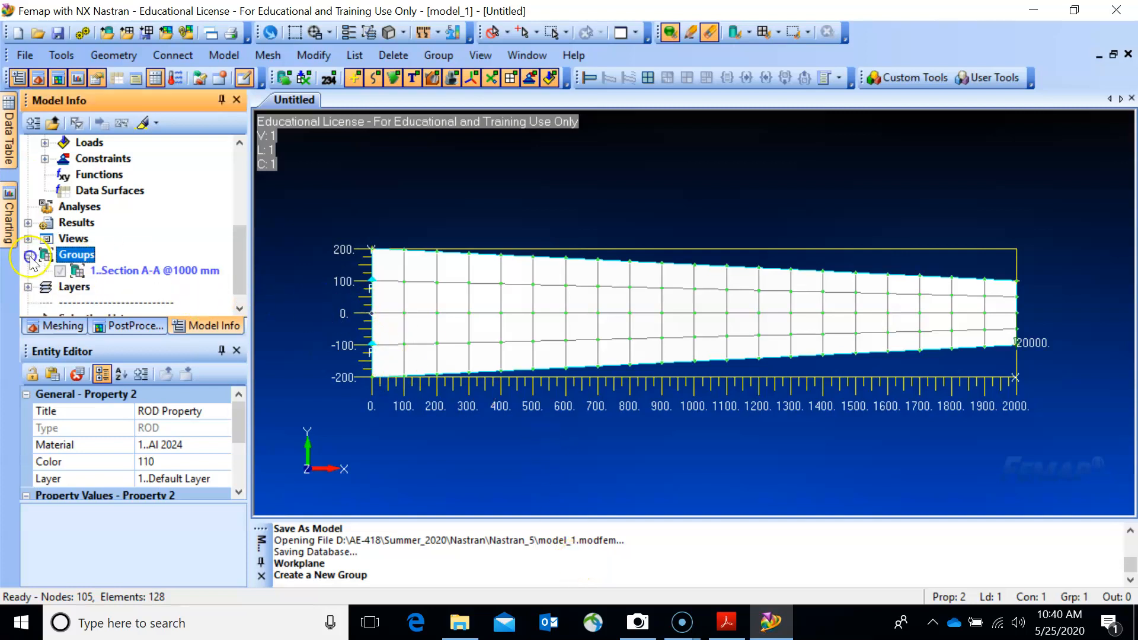
Step: Add the eight plate elements on both sides of the 1000 mm station to the Section A-A group by element ID
{"action": "left_click", "coordinate": [439, 55]}
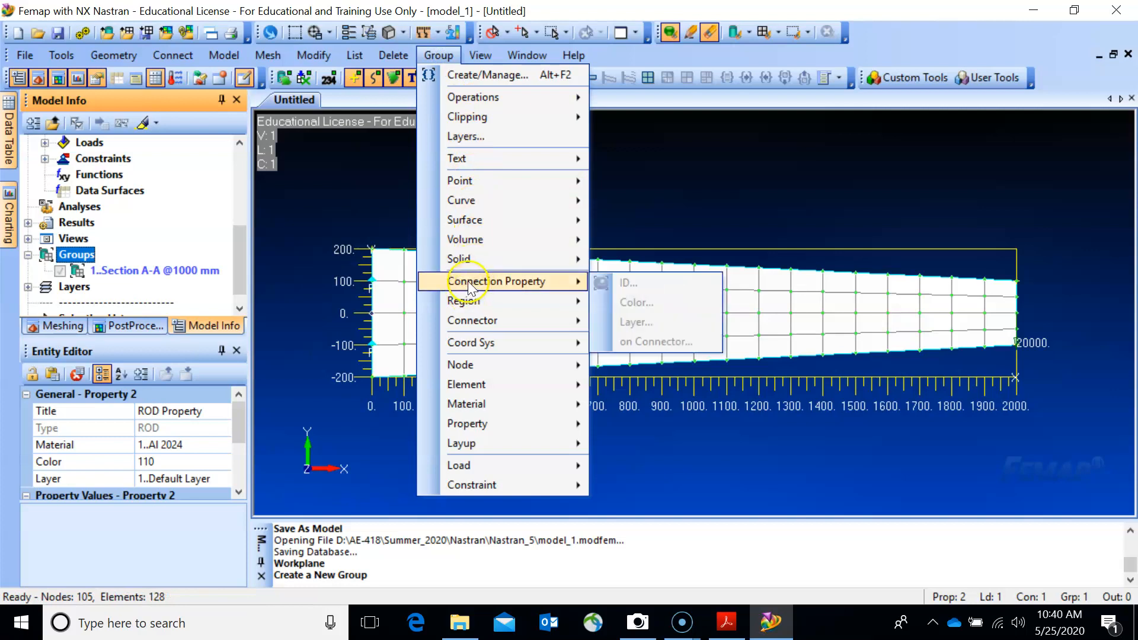
{"action": "mouse_move", "coordinate": [473, 385]}
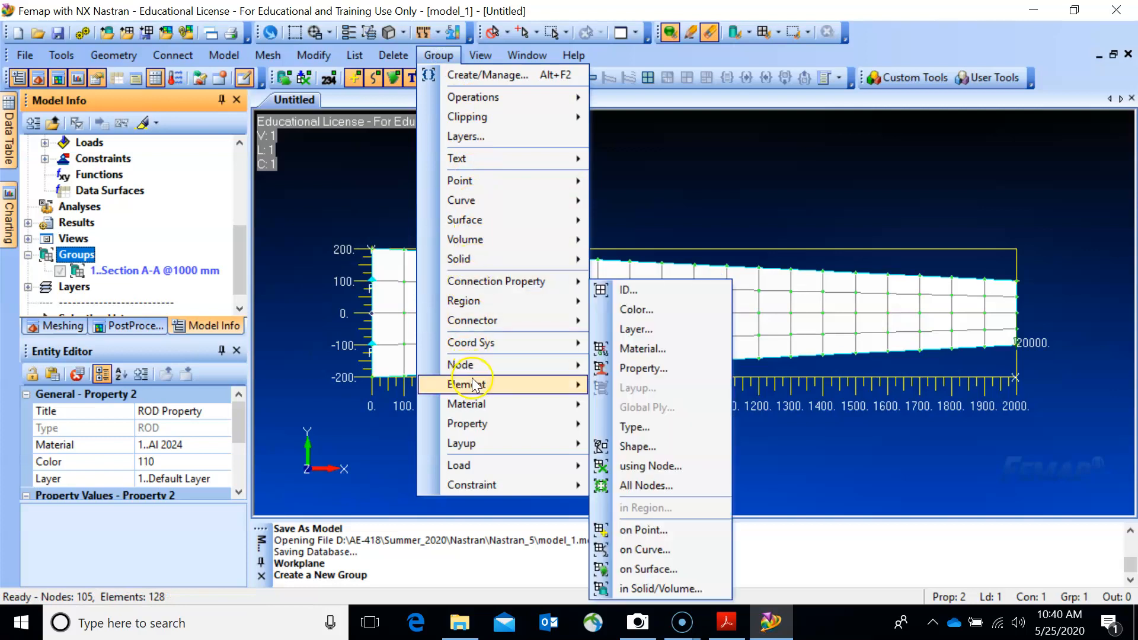
{"action": "left_click", "coordinate": [652, 289]}
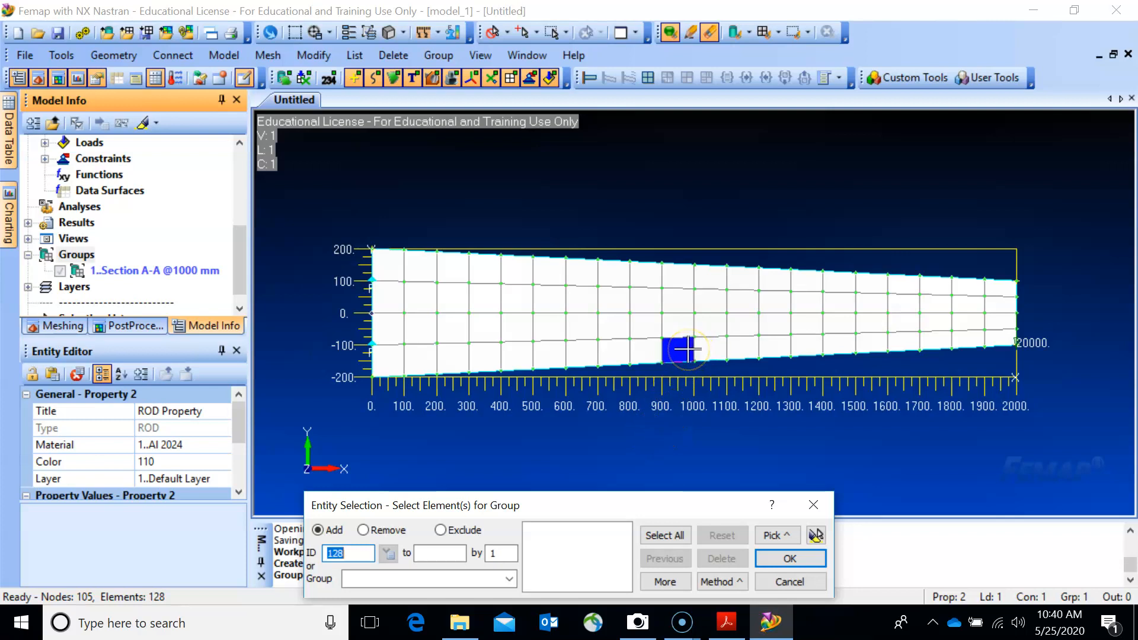
{"action": "left_click", "coordinate": [688, 350]}
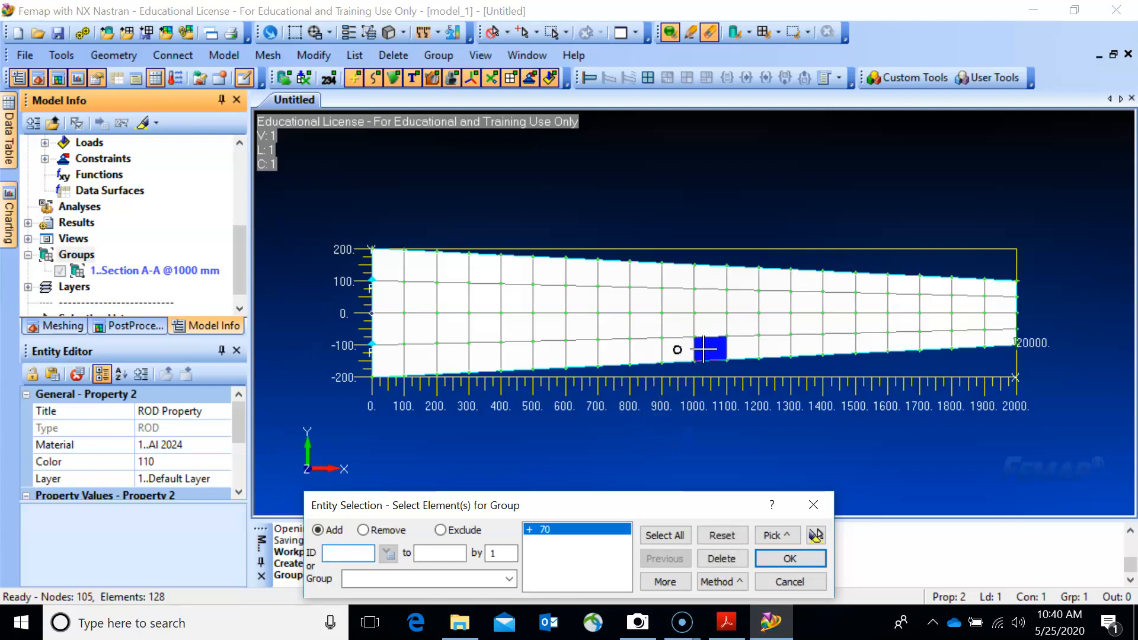
{"action": "left_click", "coordinate": [705, 349]}
{"action": "left_click", "coordinate": [708, 326]}
{"action": "left_click", "coordinate": [681, 326]}
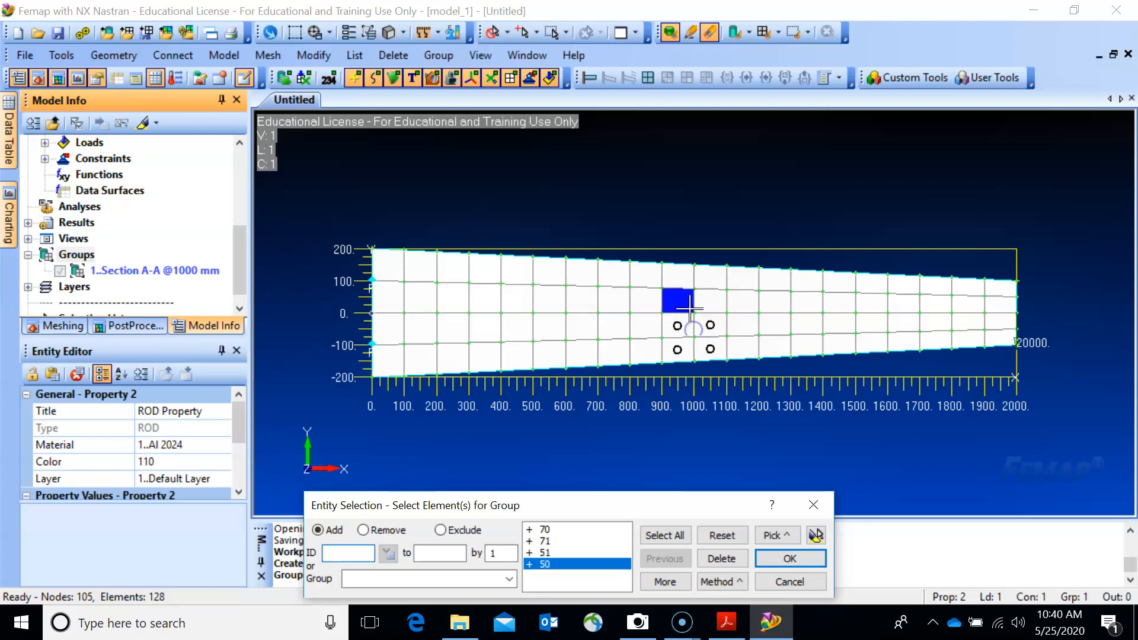
{"action": "left_click", "coordinate": [691, 309]}
{"action": "left_click", "coordinate": [710, 302]}
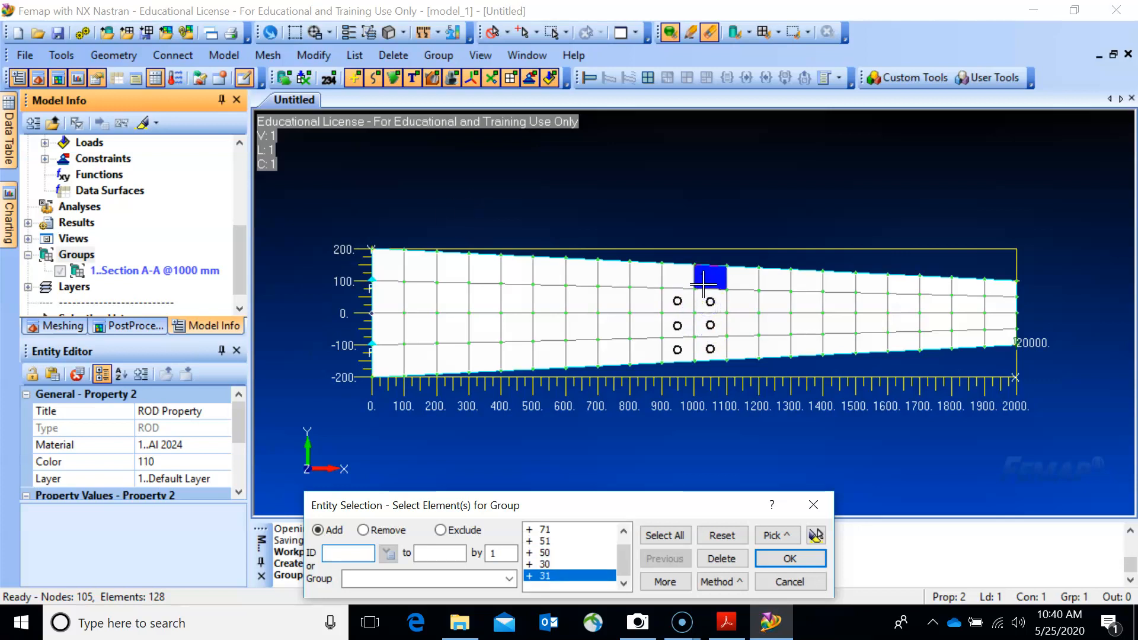
{"action": "left_click", "coordinate": [704, 283]}
{"action": "left_click", "coordinate": [687, 280]}
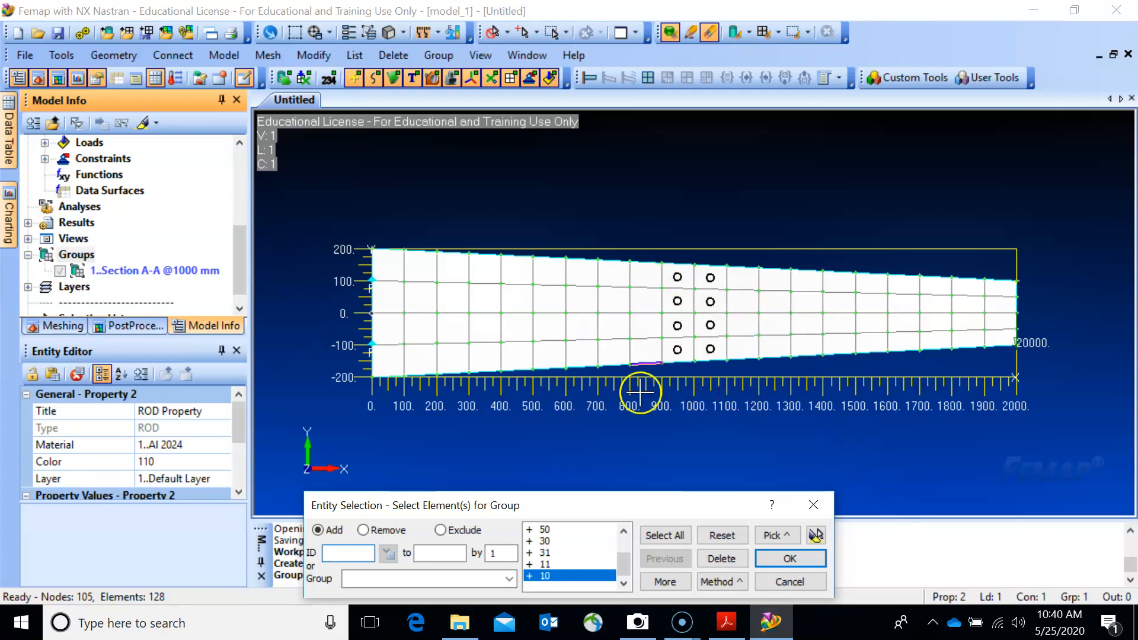
{"action": "left_click", "coordinate": [790, 559]}
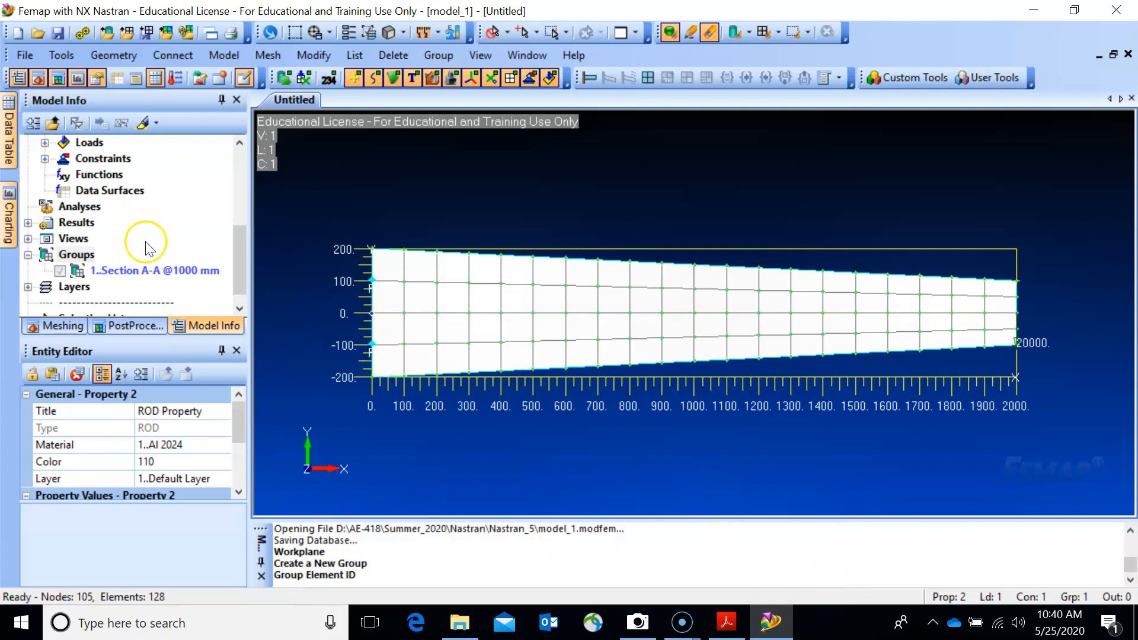
Step: Create an untitled NX Nastran static analysis set with the integrated solver, run the analysis and close its monitor
{"action": "scroll", "coordinate": [240, 246], "scroll_direction": "up", "scroll_amount": 4}
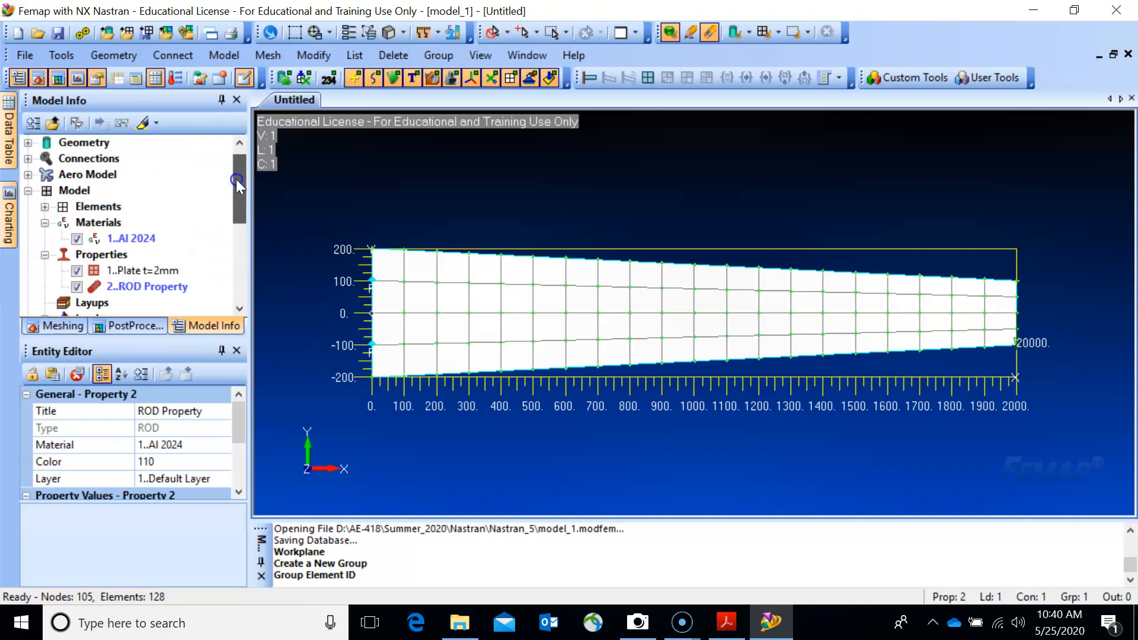
{"action": "left_click", "coordinate": [83, 34]}
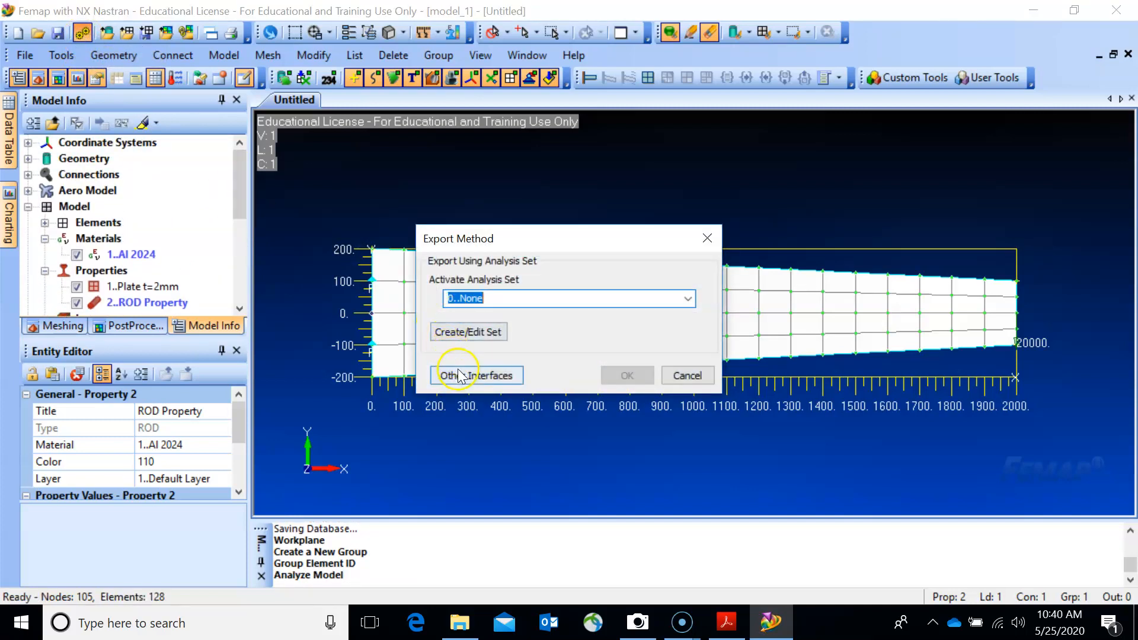
{"action": "left_click", "coordinate": [473, 330]}
{"action": "left_click", "coordinate": [730, 446]}
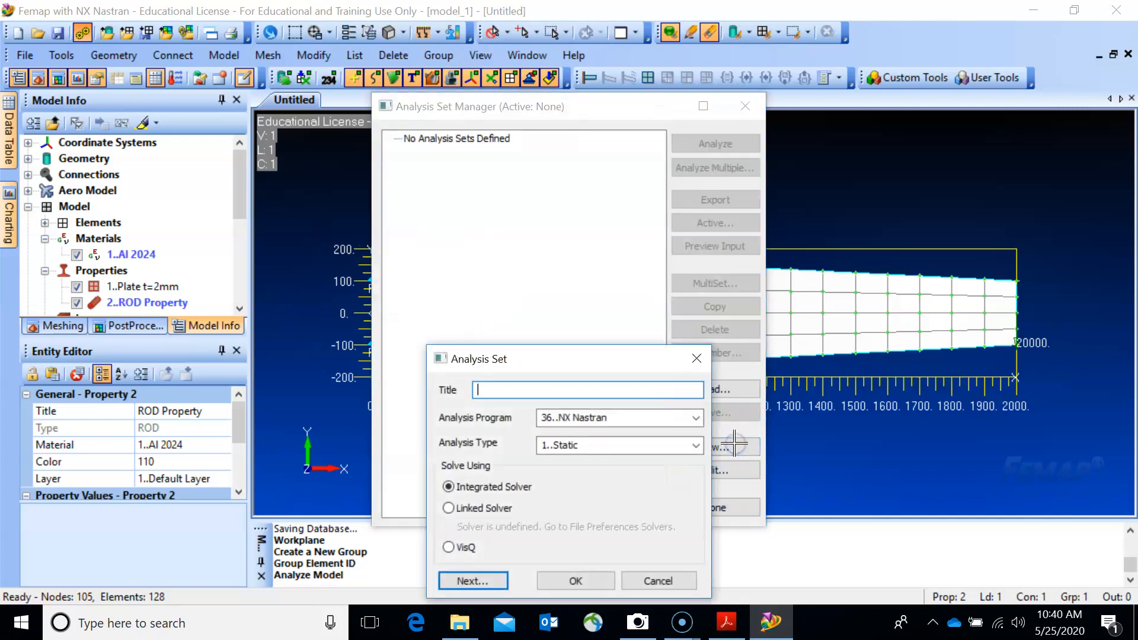
{"action": "left_click", "coordinate": [576, 581]}
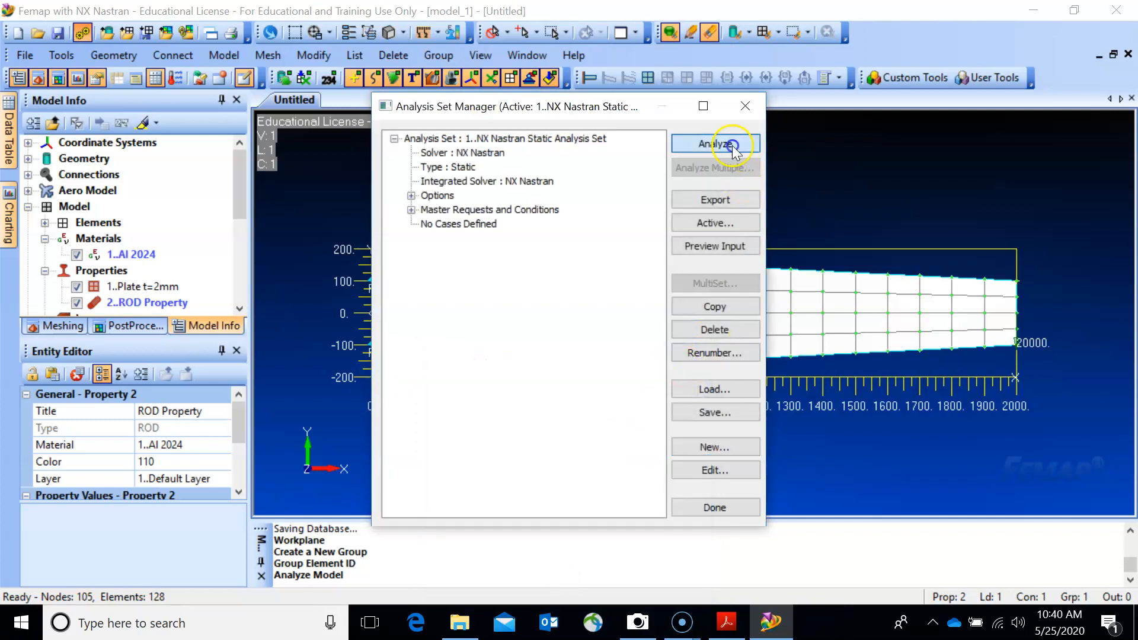
{"action": "left_click", "coordinate": [732, 145]}
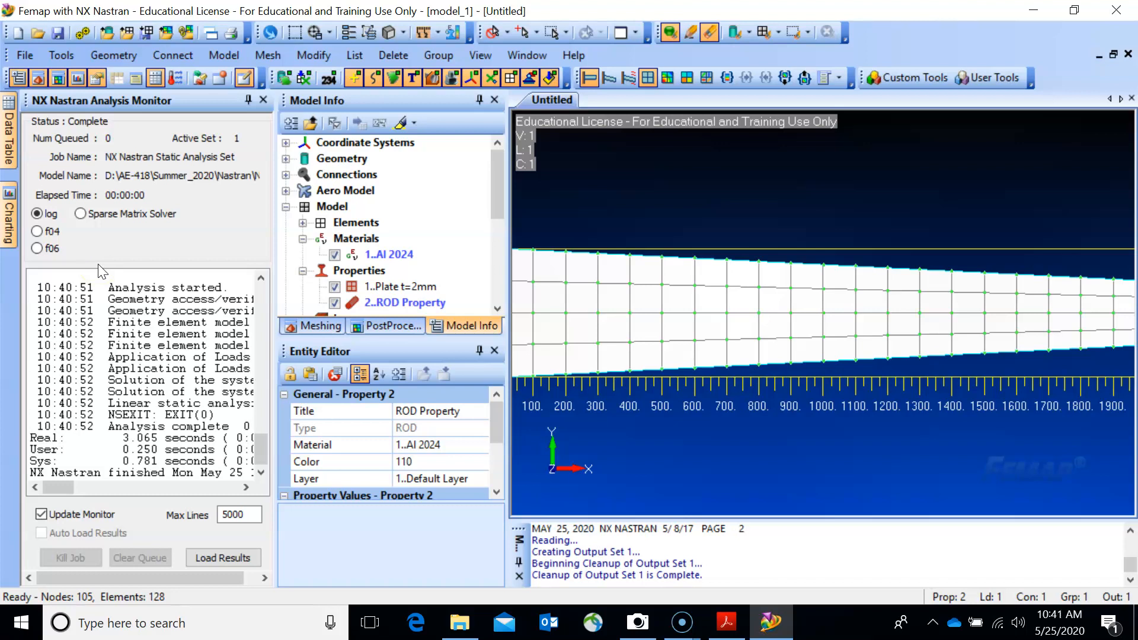
{"action": "left_click", "coordinate": [264, 100]}
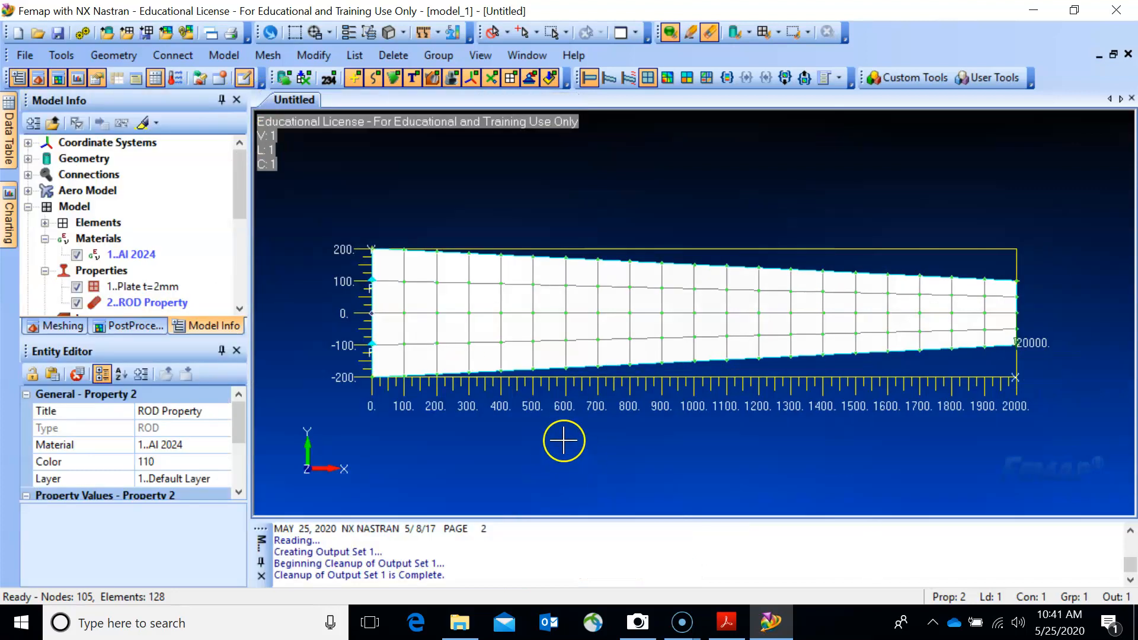
Step: Turn off the workplane display
{"action": "left_click", "coordinate": [114, 55]}
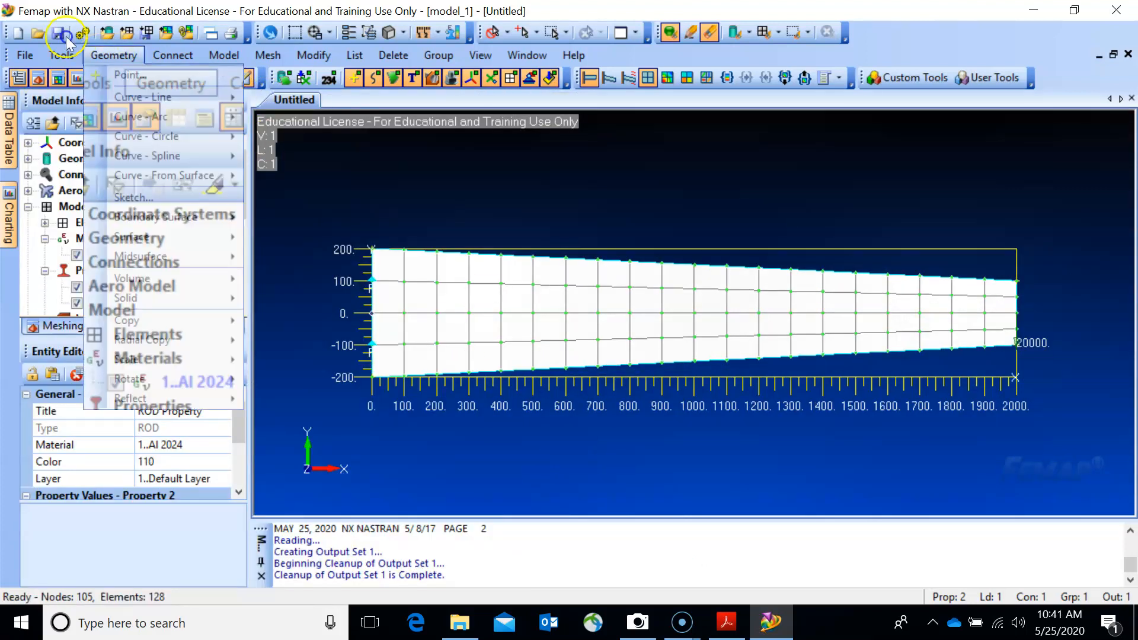
{"action": "mouse_move", "coordinate": [61, 55]}
{"action": "left_click", "coordinate": [89, 117]}
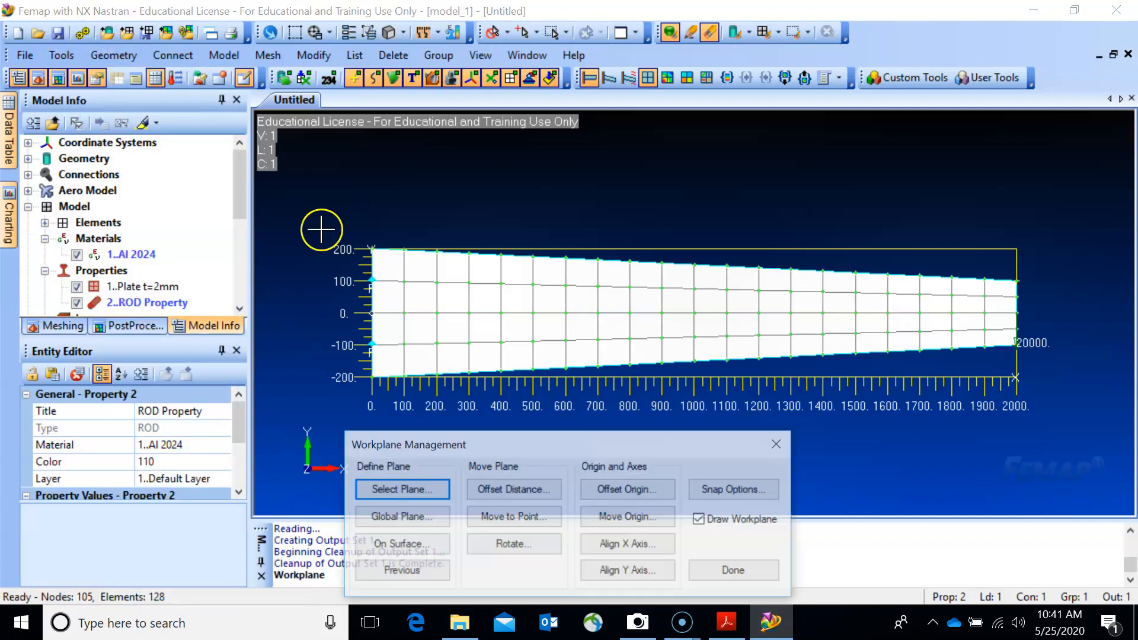
{"action": "left_click", "coordinate": [702, 527]}
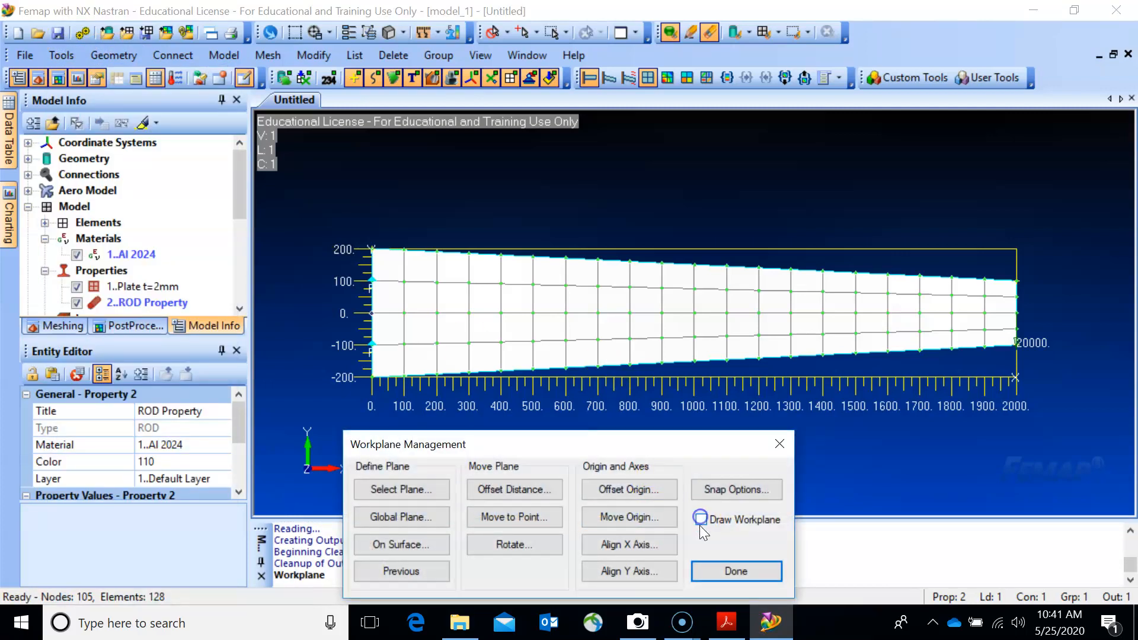
{"action": "left_click", "coordinate": [726, 572]}
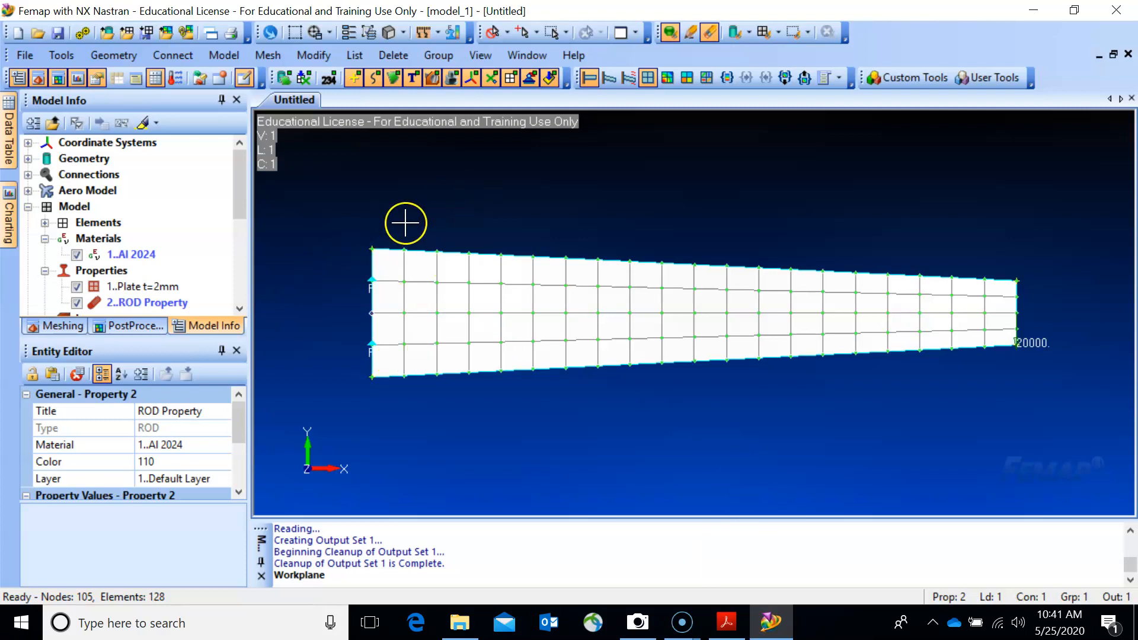
Step: Display a contour of the Plate Top XY Shear Stress for NX NASTRAN Case 1 on the undeformed model
{"action": "key", "text": "F5"}
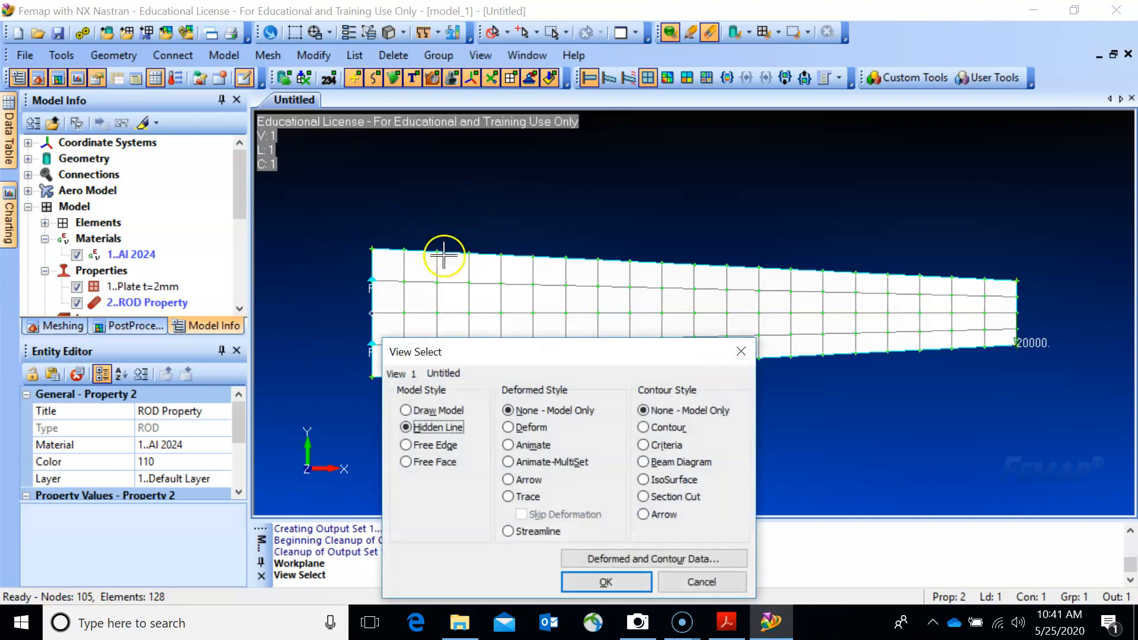
{"action": "left_click", "coordinate": [643, 428]}
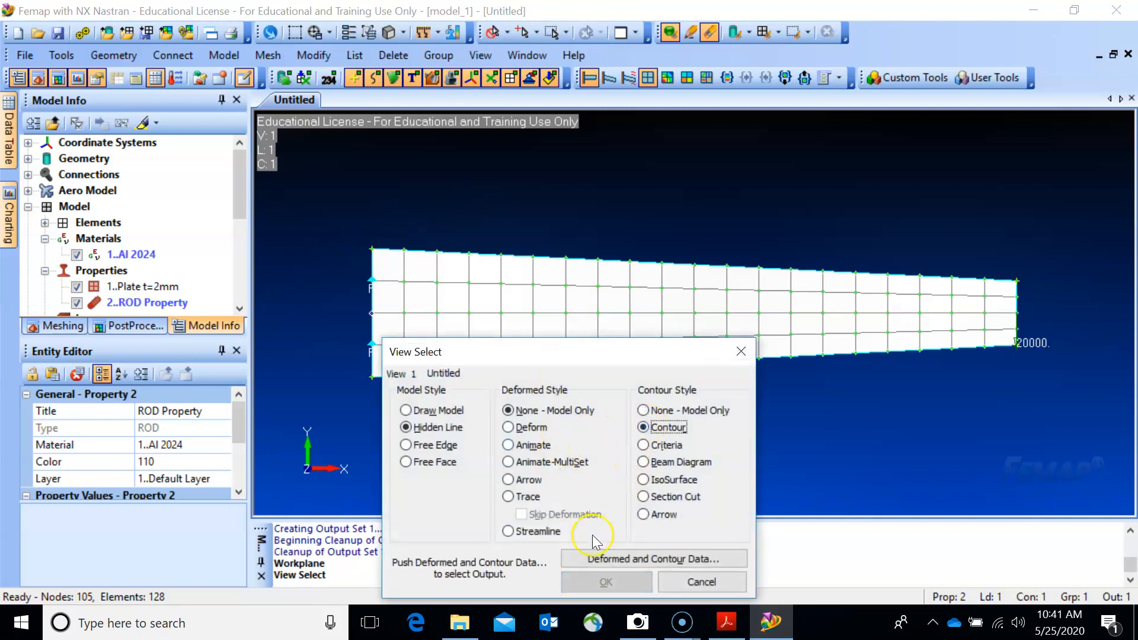
{"action": "left_click", "coordinate": [621, 559]}
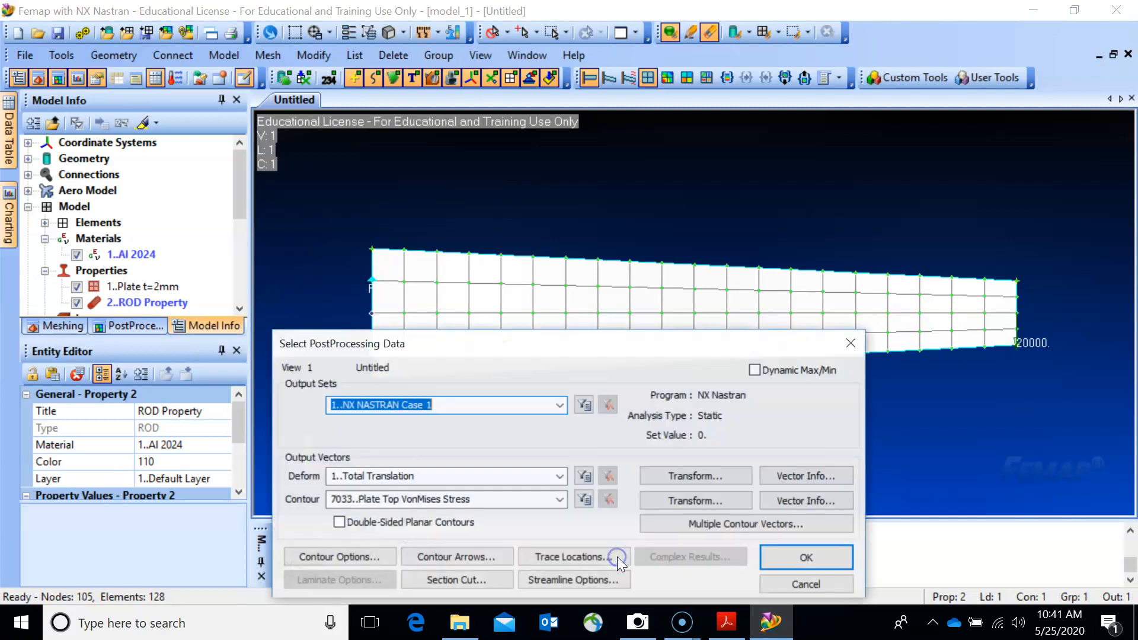
{"action": "left_click", "coordinate": [559, 500]}
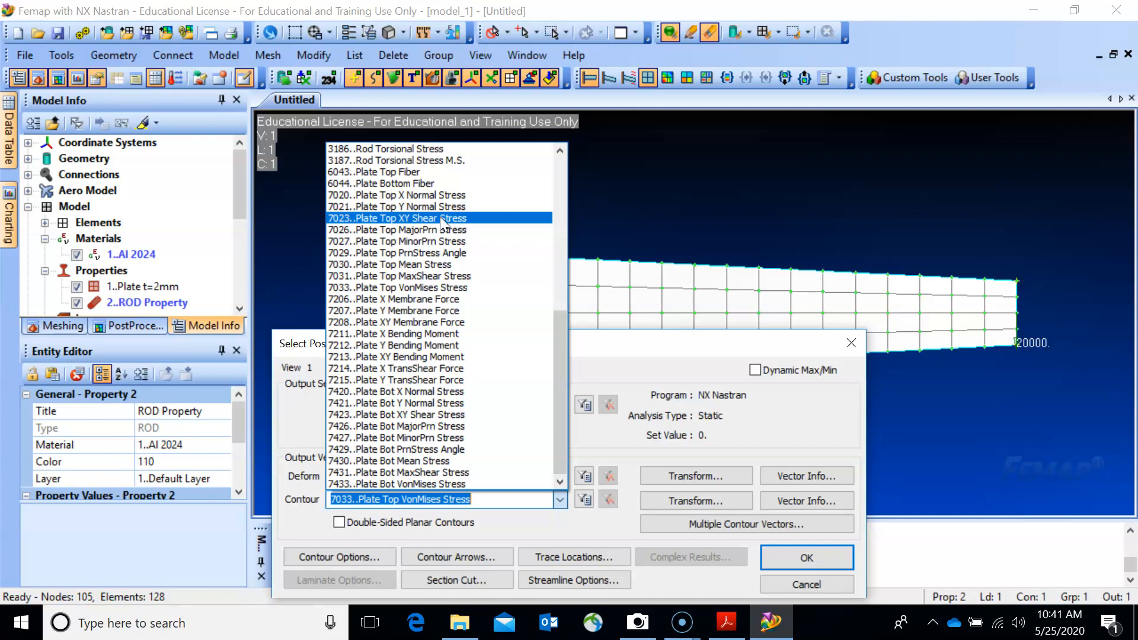
{"action": "left_click", "coordinate": [440, 218]}
{"action": "left_click", "coordinate": [803, 555]}
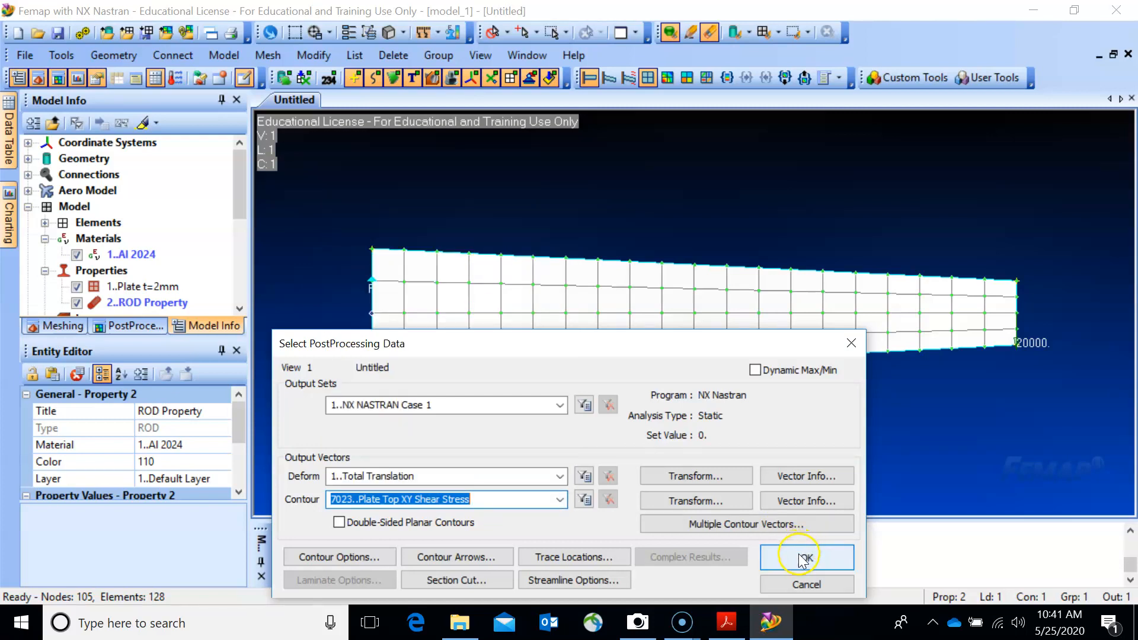
{"action": "left_click", "coordinate": [609, 581]}
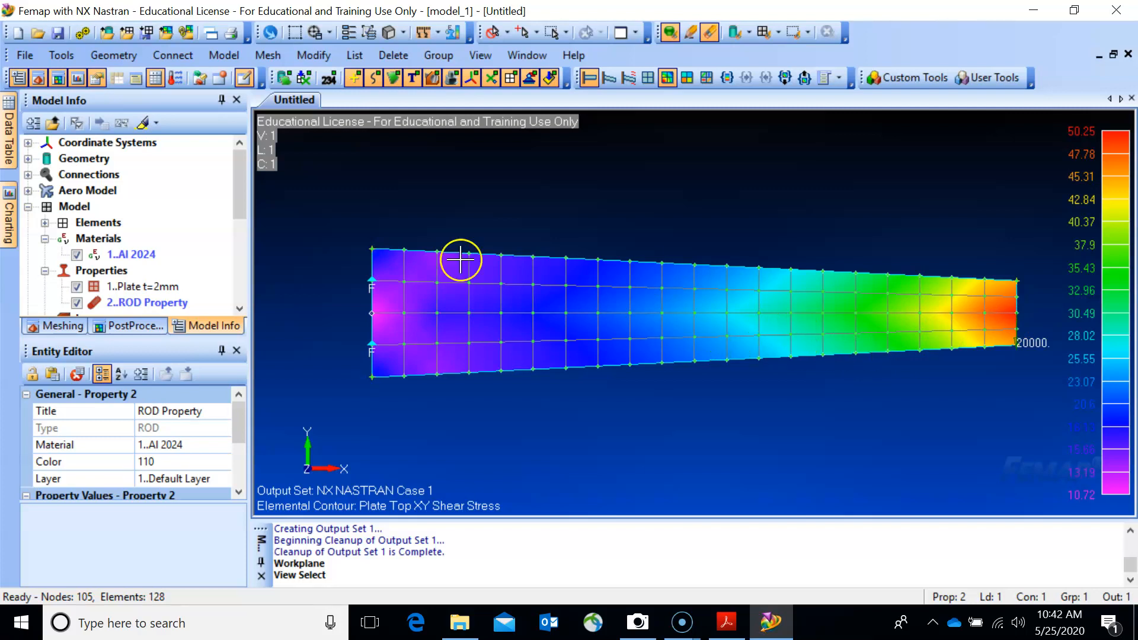
{"action": "left_click_drag", "start_coordinate": [239, 204], "coordinate": [236, 272]}
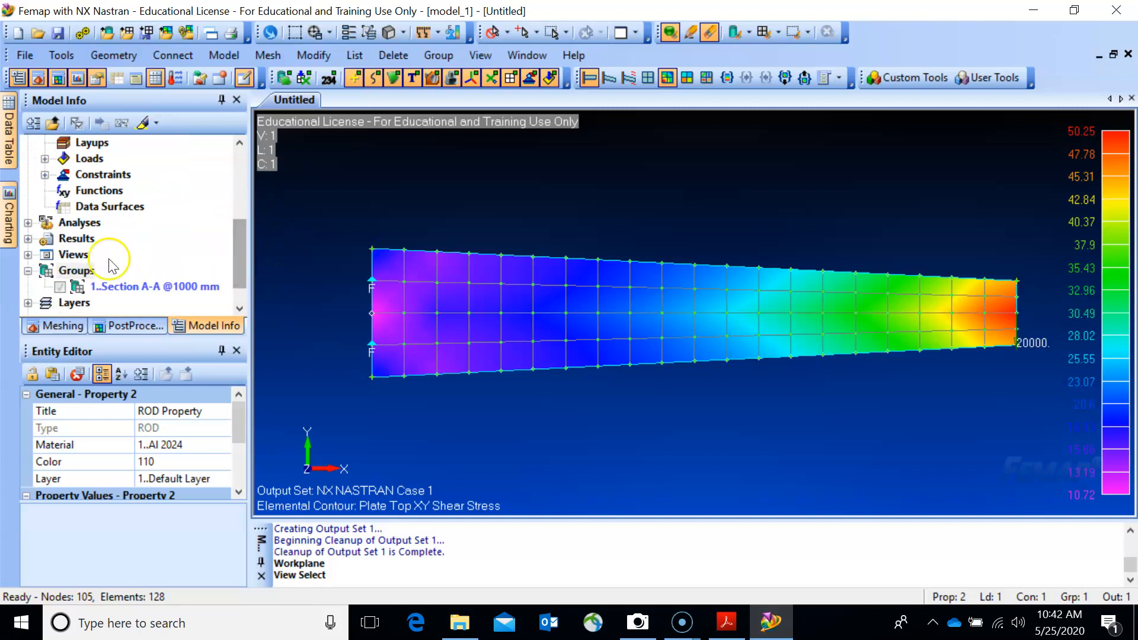
{"action": "left_click", "coordinate": [115, 287]}
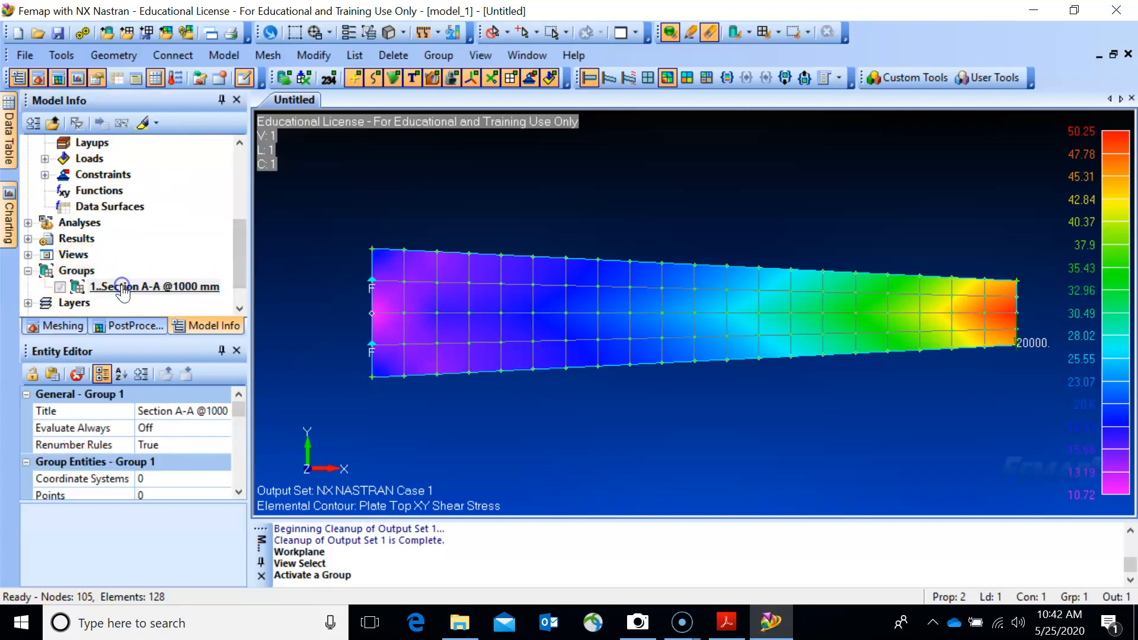
{"action": "right_click", "coordinate": [123, 288]}
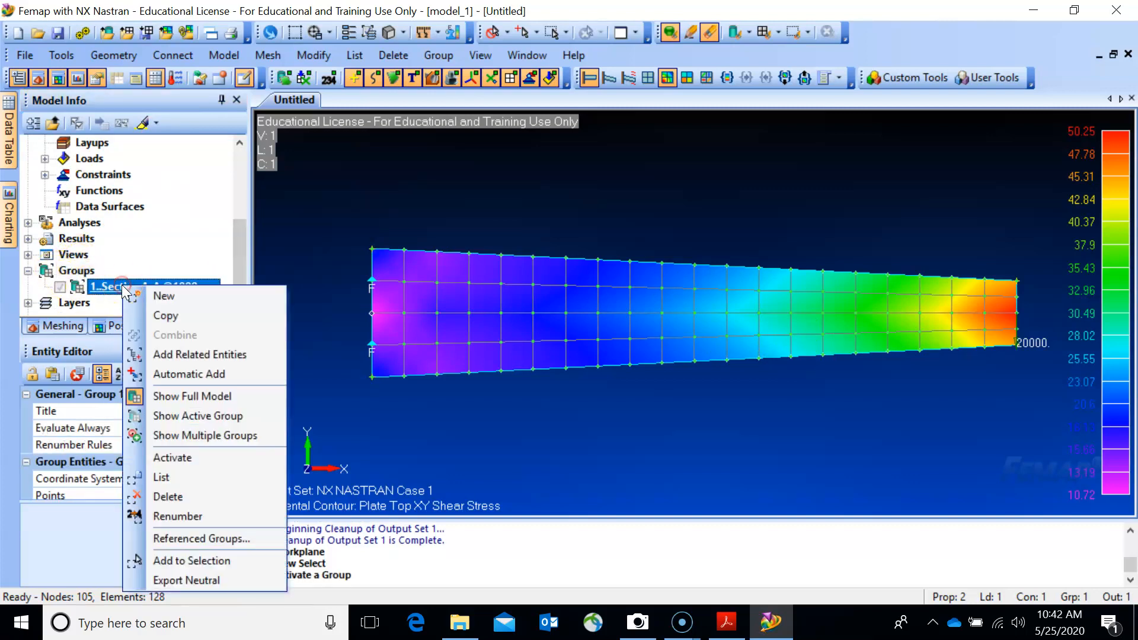
{"action": "left_click", "coordinate": [181, 416]}
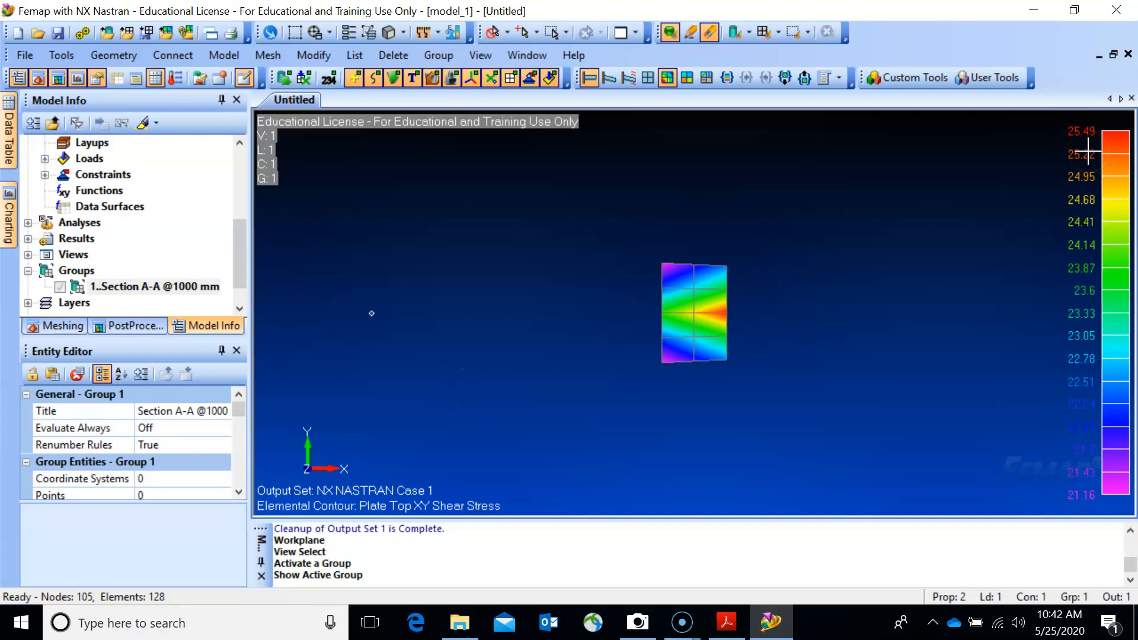
Step: Switch to the AE418_Lecture_8.pdf notes, examine the hand-calculated shear flow distribution at section A-A, and return to the Femap model
{"action": "left_click", "coordinate": [722, 619]}
{"action": "scroll", "coordinate": [683, 462], "scroll_direction": "down", "scroll_amount": 8}
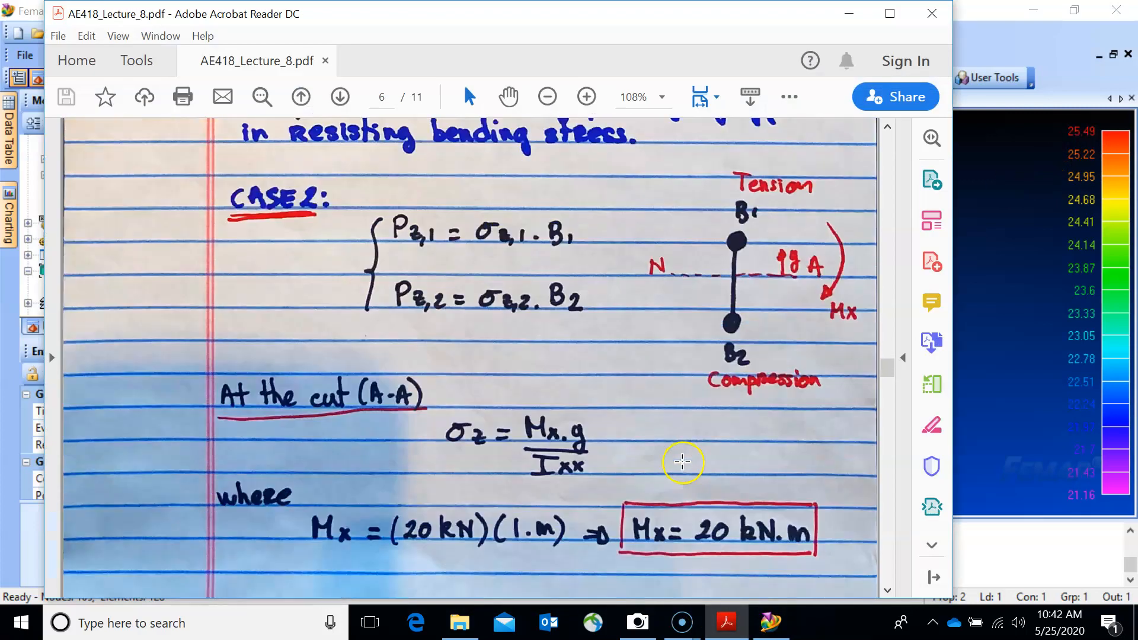
{"action": "scroll", "coordinate": [682, 462], "scroll_direction": "down", "scroll_amount": 10}
{"action": "scroll", "coordinate": [681, 463], "scroll_direction": "down", "scroll_amount": 15}
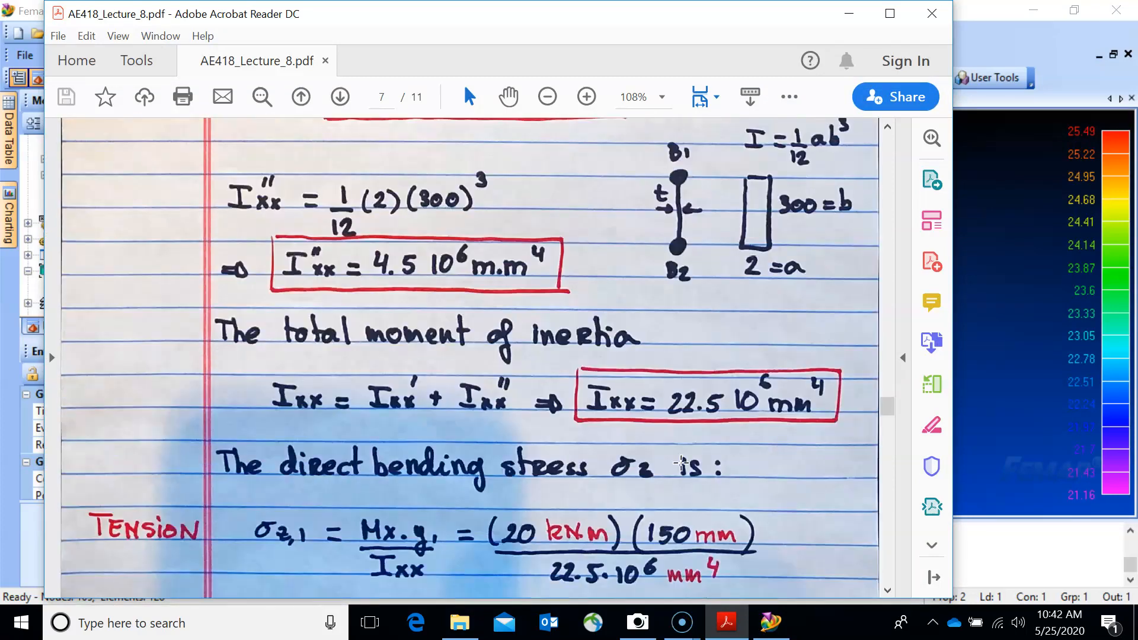
{"action": "scroll", "coordinate": [681, 463], "scroll_direction": "down", "scroll_amount": 20}
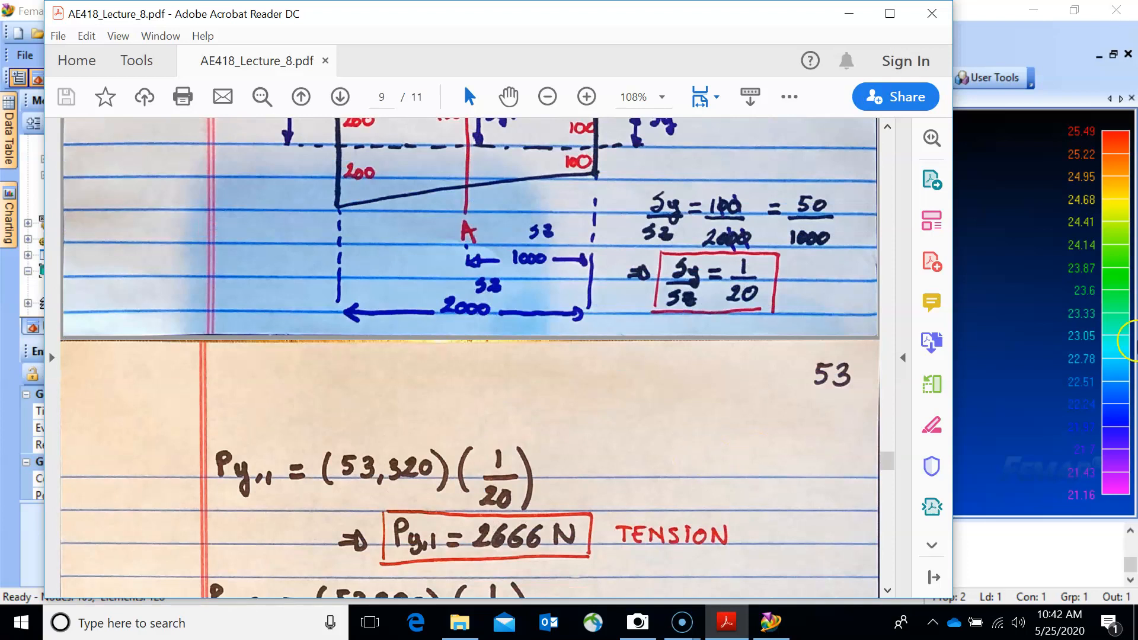
{"action": "scroll", "coordinate": [647, 388], "scroll_direction": "down", "scroll_amount": 20}
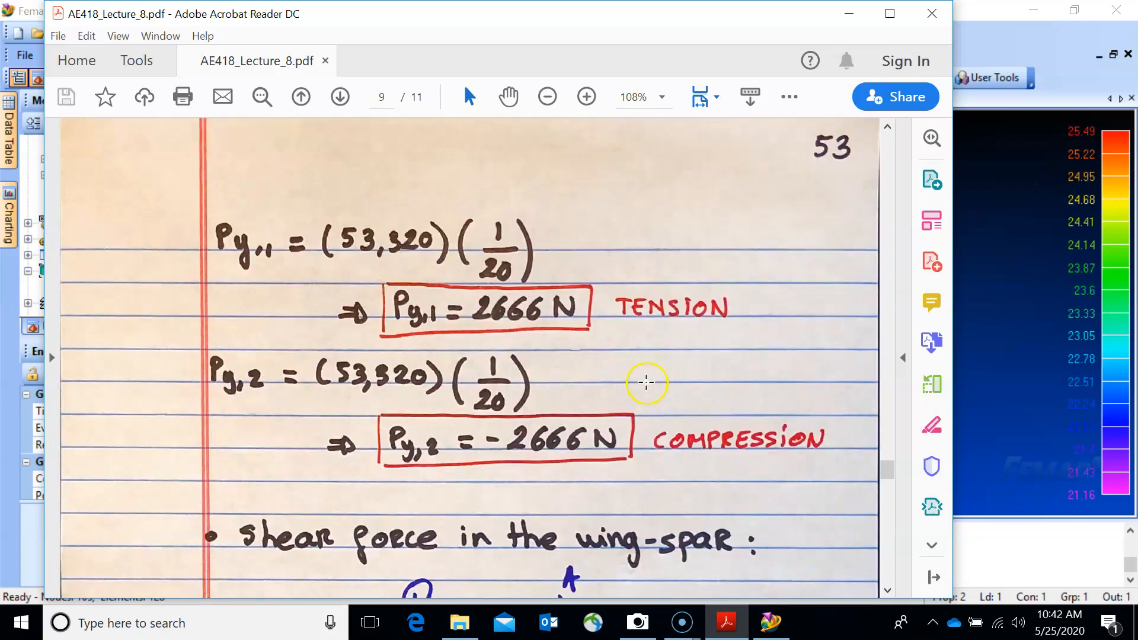
{"action": "scroll", "coordinate": [646, 386], "scroll_direction": "down", "scroll_amount": 20}
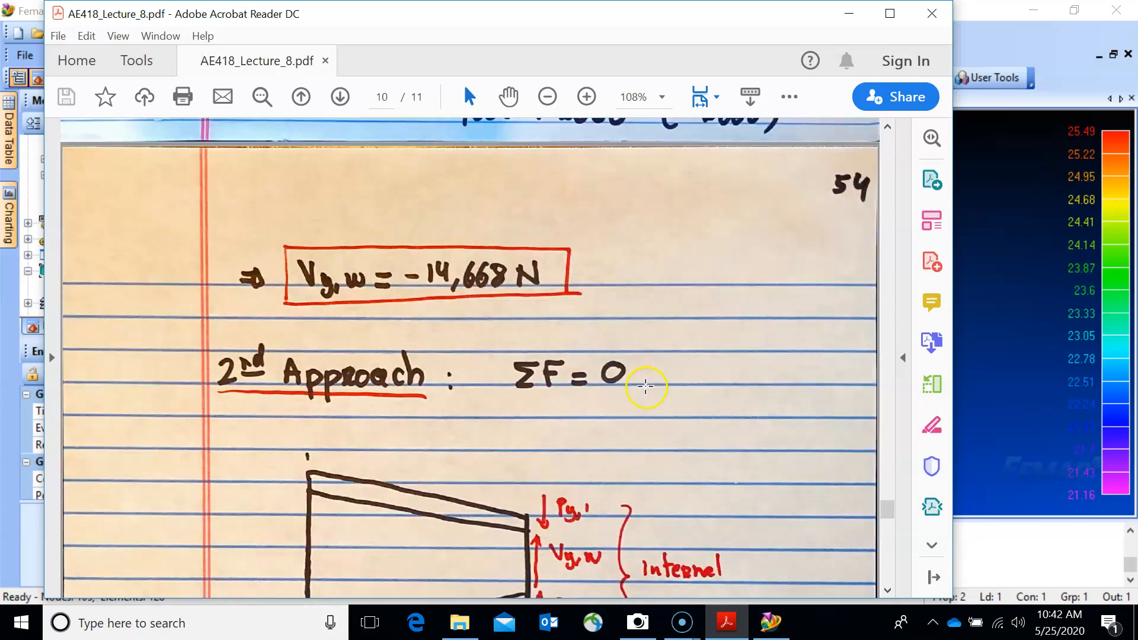
{"action": "scroll", "coordinate": [645, 386], "scroll_direction": "down", "scroll_amount": 20}
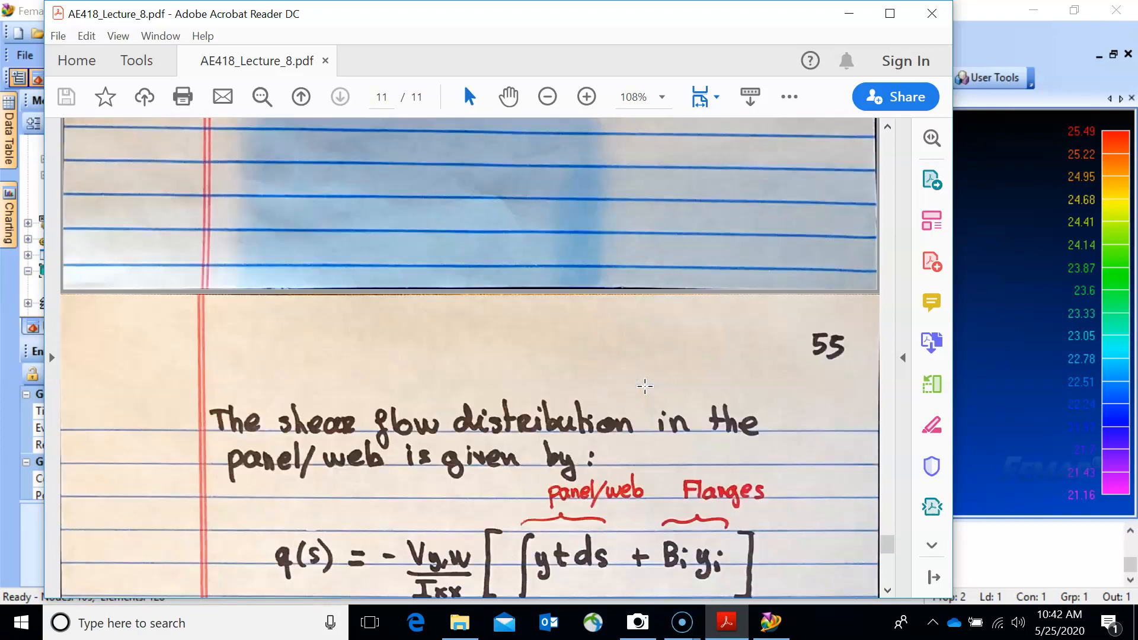
{"action": "scroll", "coordinate": [645, 387], "scroll_direction": "down", "scroll_amount": 5}
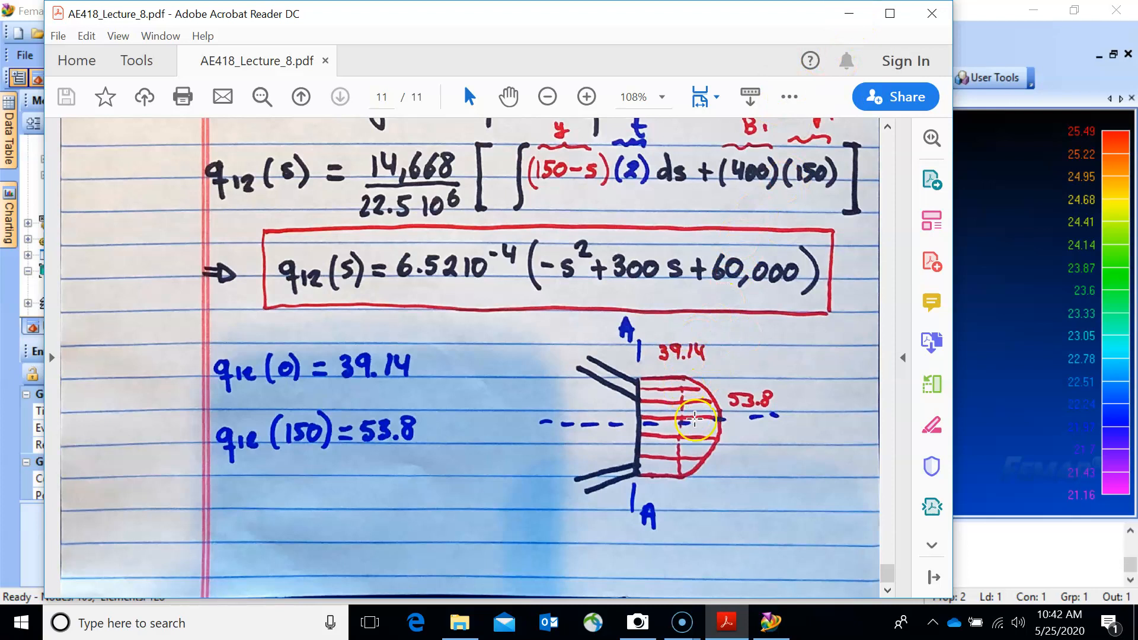
{"action": "left_click", "coordinate": [849, 13]}
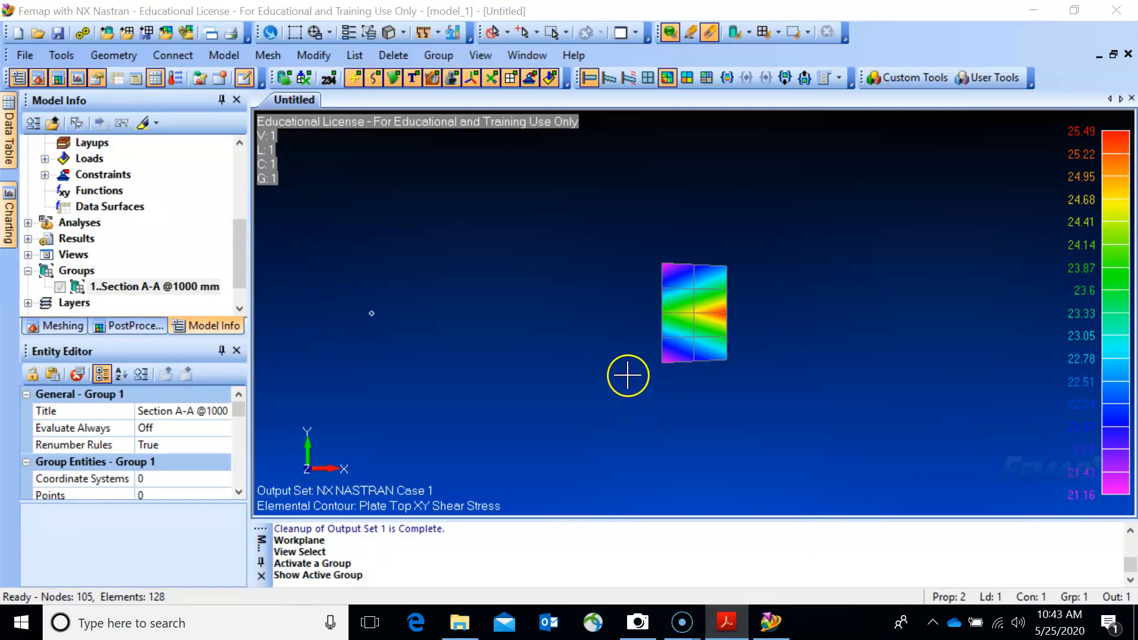
Step: Display the Plate Top XY Shear Stress of the section elements as a Criteria plot
{"action": "key", "text": "F5"}
{"action": "left_click", "coordinate": [643, 444]}
{"action": "left_click", "coordinate": [610, 581]}
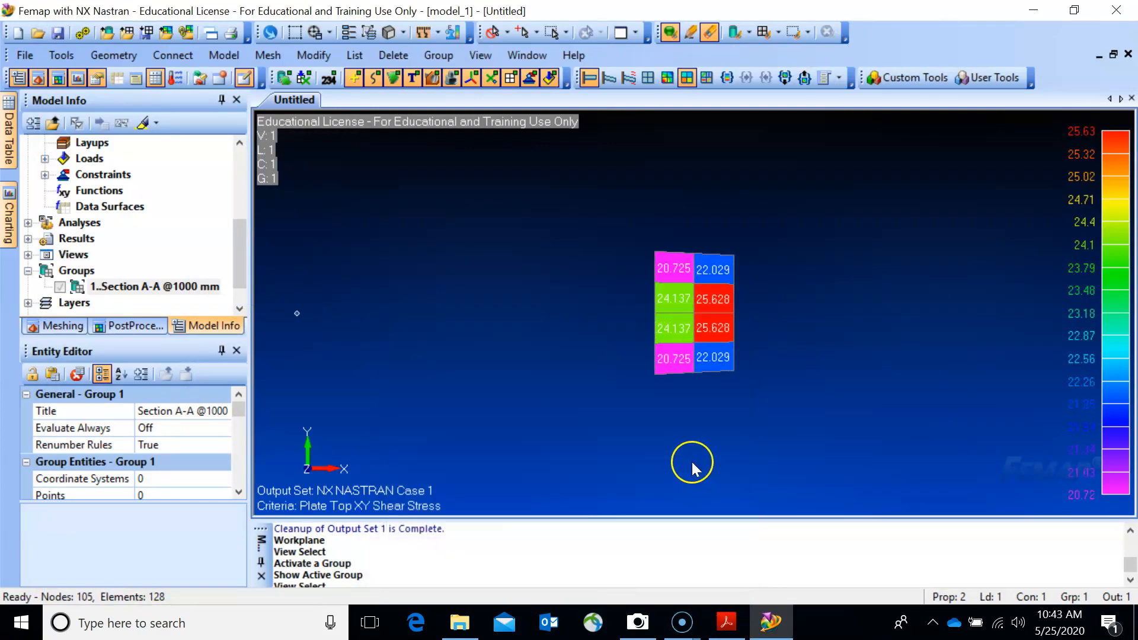
{"action": "scroll", "coordinate": [692, 462], "scroll_direction": "up", "scroll_amount": 3}
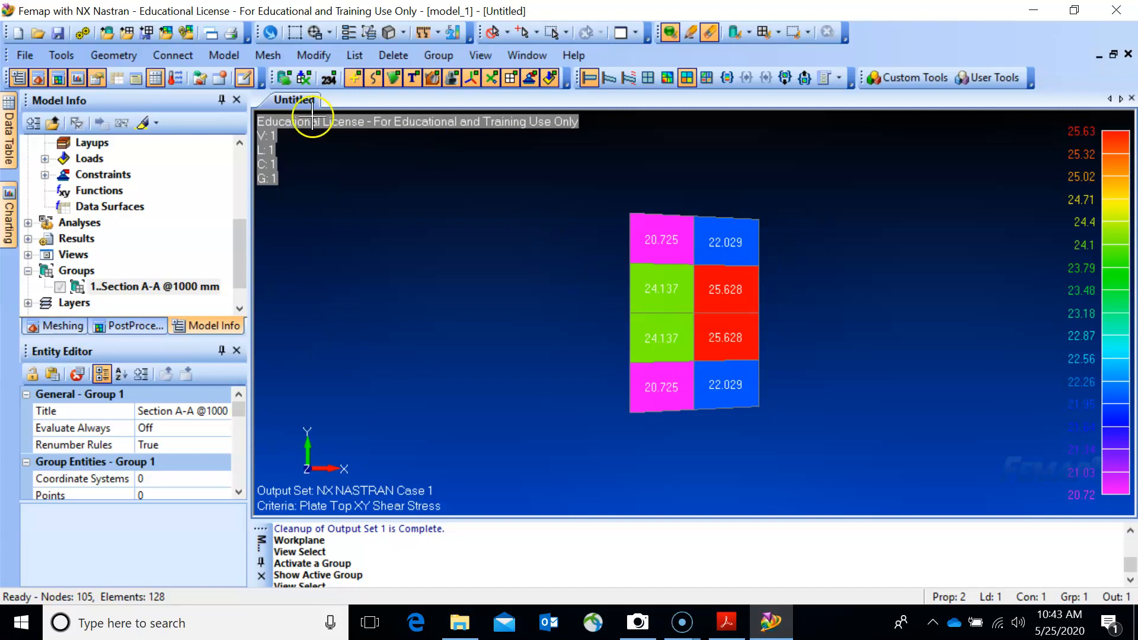
Step: Start processing the output data as a Linear Combination with a scale factor of 2
{"action": "left_click", "coordinate": [225, 55]}
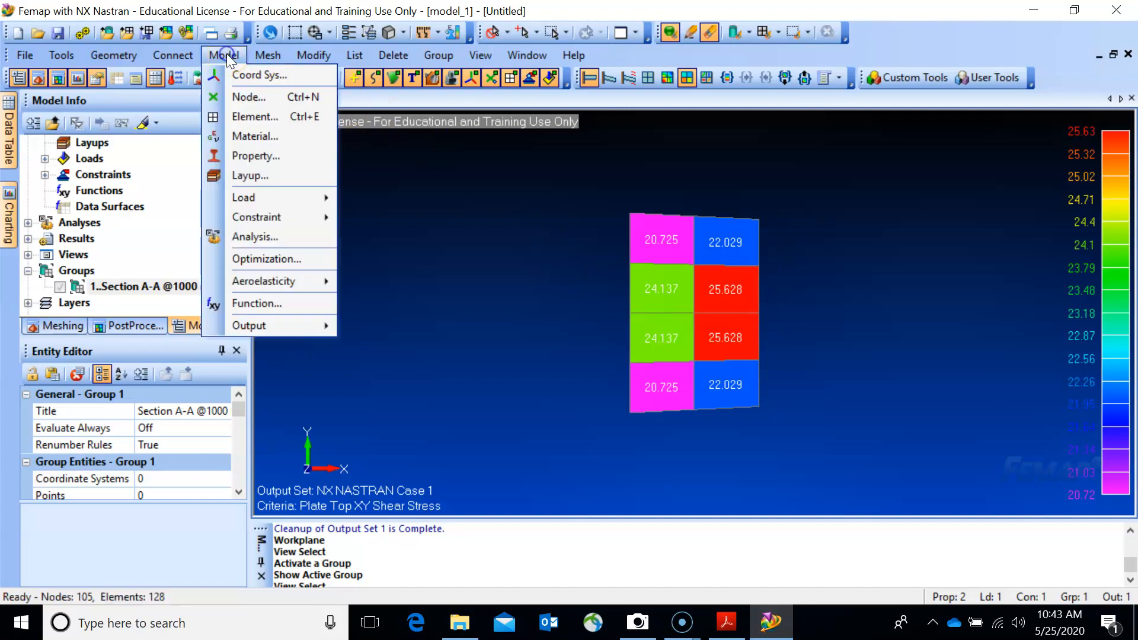
{"action": "left_click", "coordinate": [261, 325]}
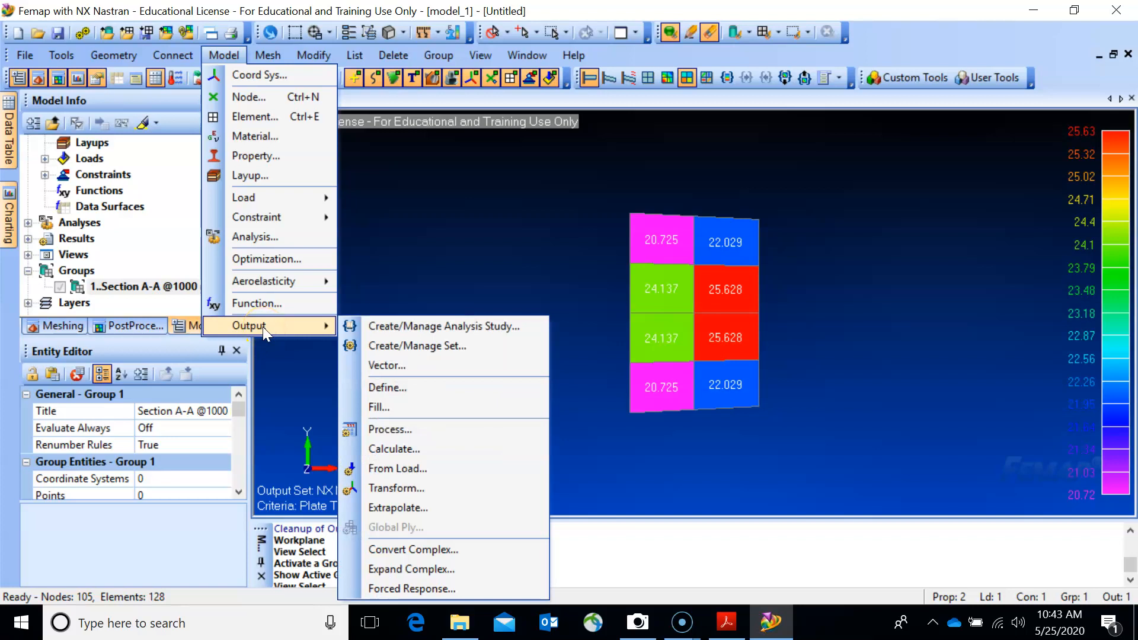
{"action": "left_click", "coordinate": [368, 428]}
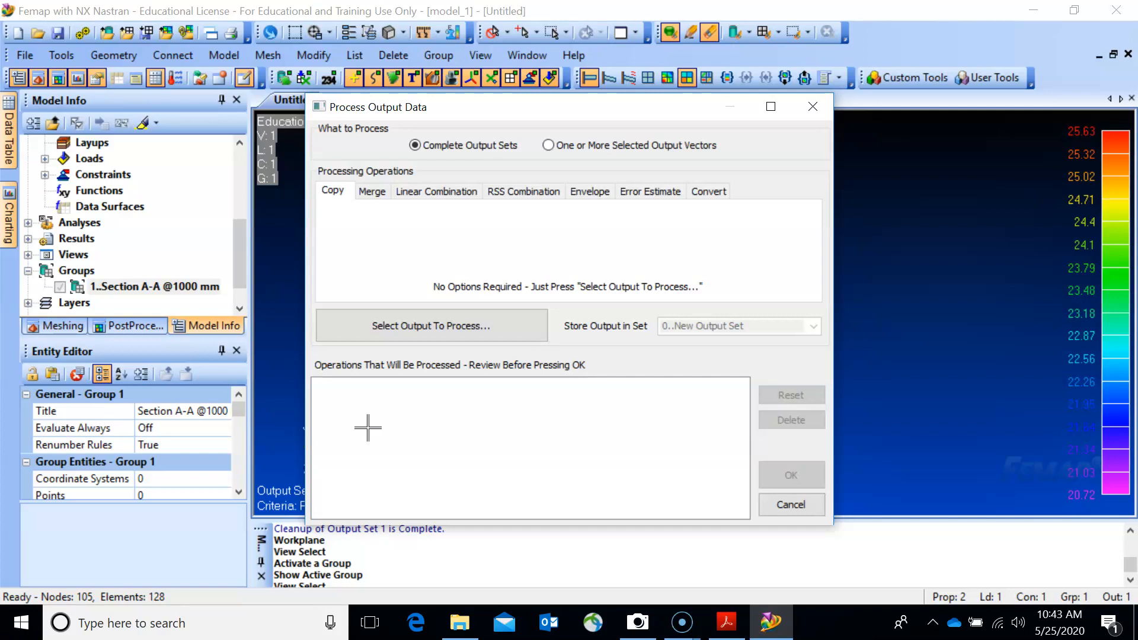
{"action": "left_click", "coordinate": [427, 192]}
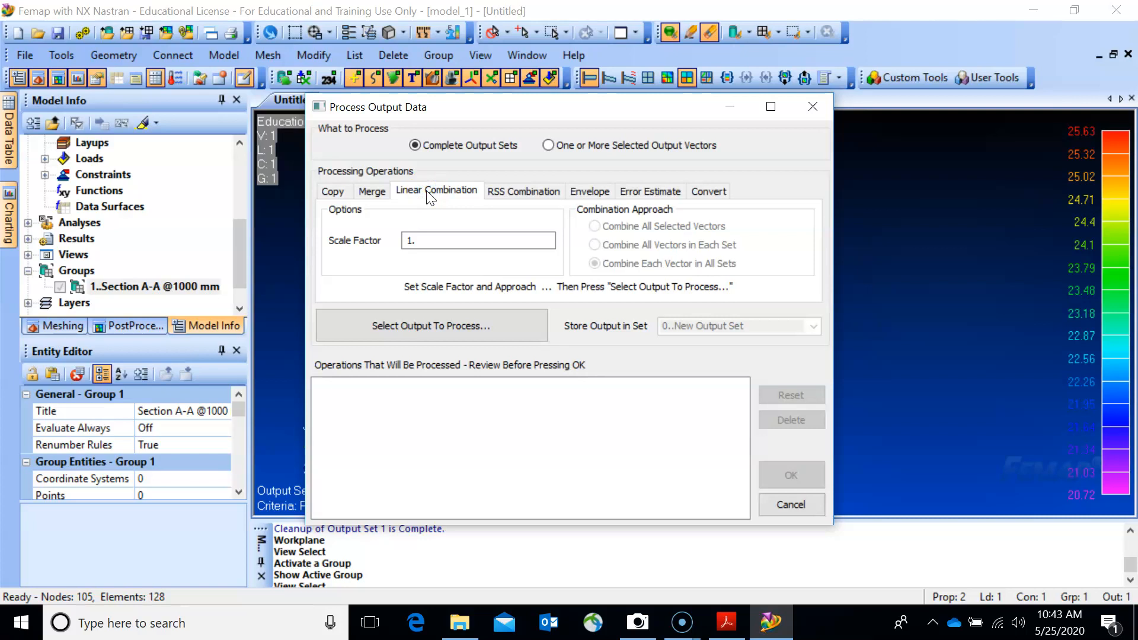
{"action": "left_click_drag", "start_coordinate": [421, 244], "coordinate": [397, 245]}
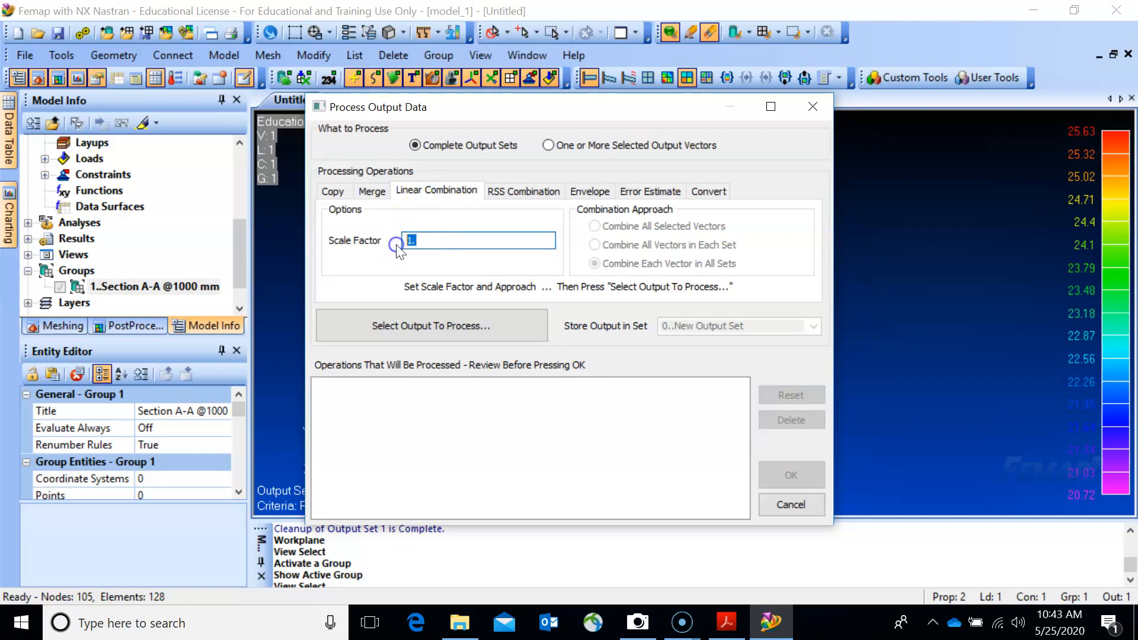
{"action": "left_click", "coordinate": [715, 414]}
{"action": "left_click", "coordinate": [505, 397]}
{"action": "left_click", "coordinate": [454, 326]}
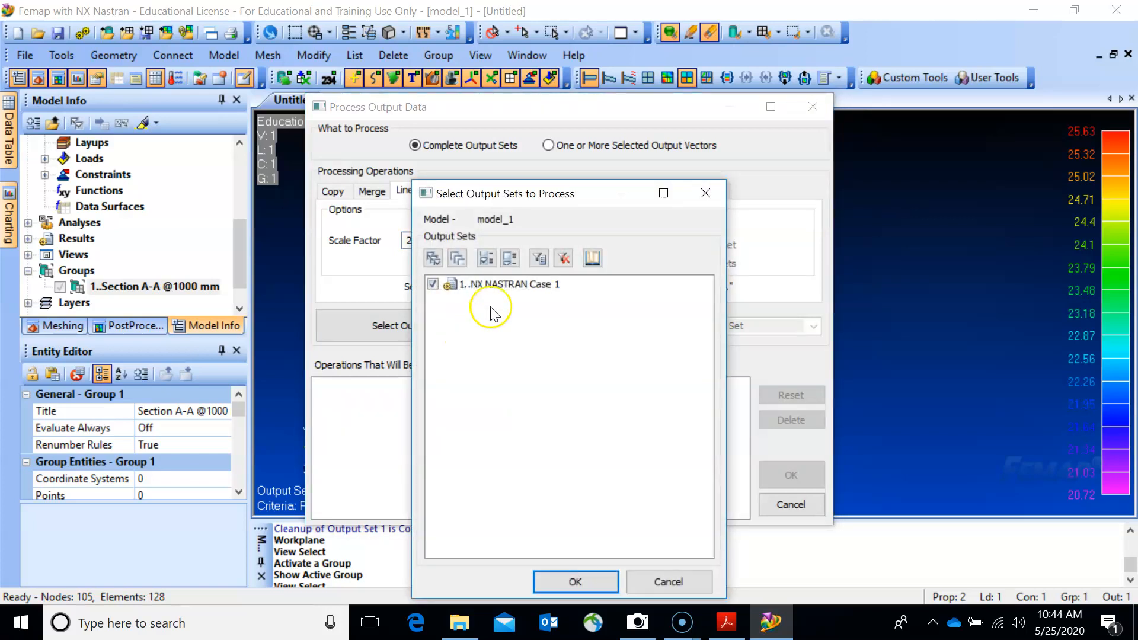
{"action": "left_click", "coordinate": [502, 286]}
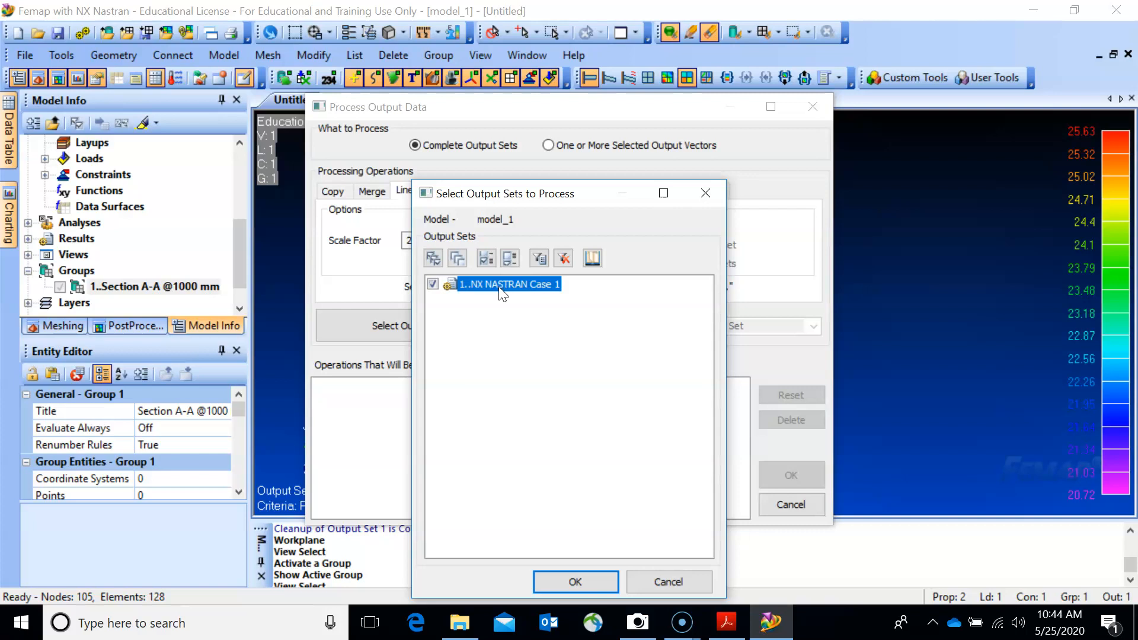
{"action": "left_click", "coordinate": [452, 286]}
{"action": "left_click", "coordinate": [575, 578]}
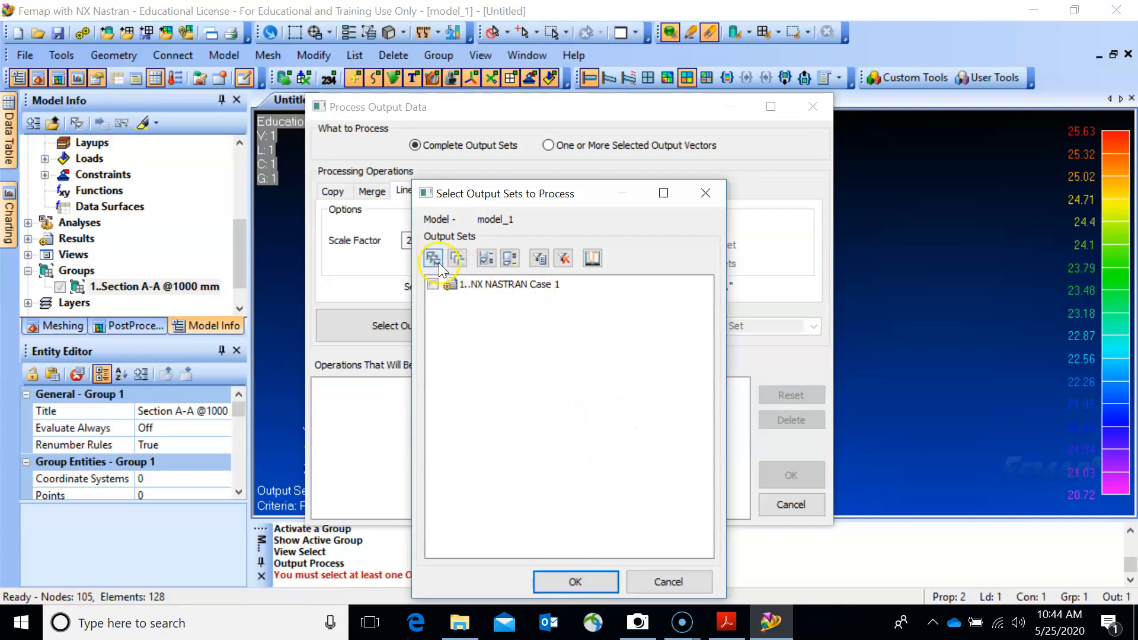
{"action": "left_click", "coordinate": [433, 285]}
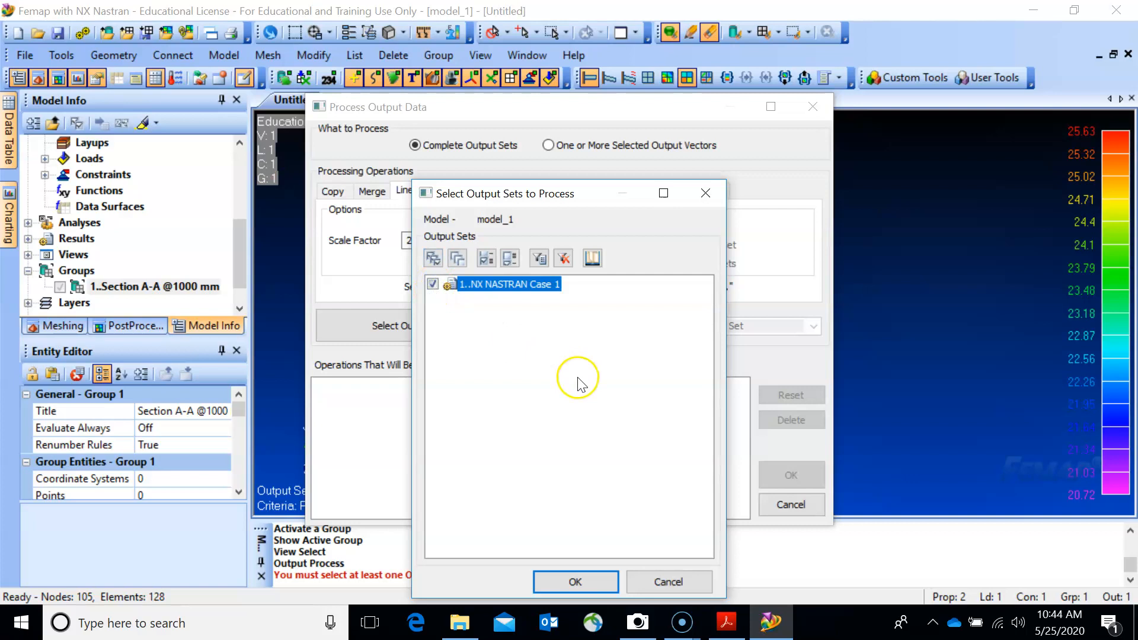
{"action": "left_click", "coordinate": [575, 580]}
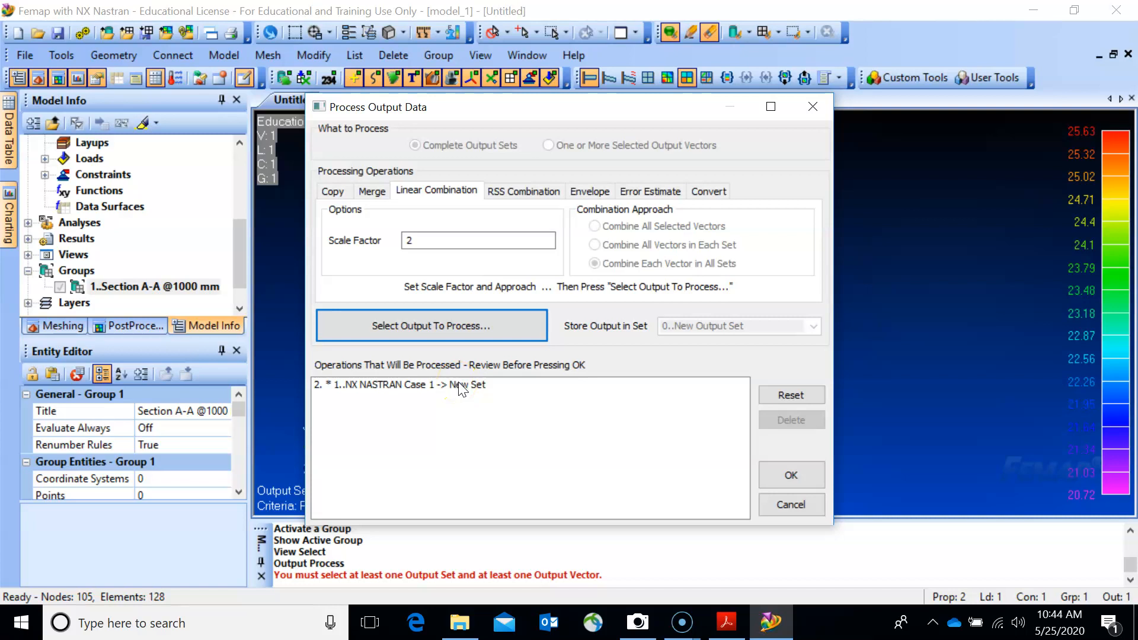
{"action": "left_click", "coordinate": [480, 391]}
{"action": "left_click", "coordinate": [782, 395]}
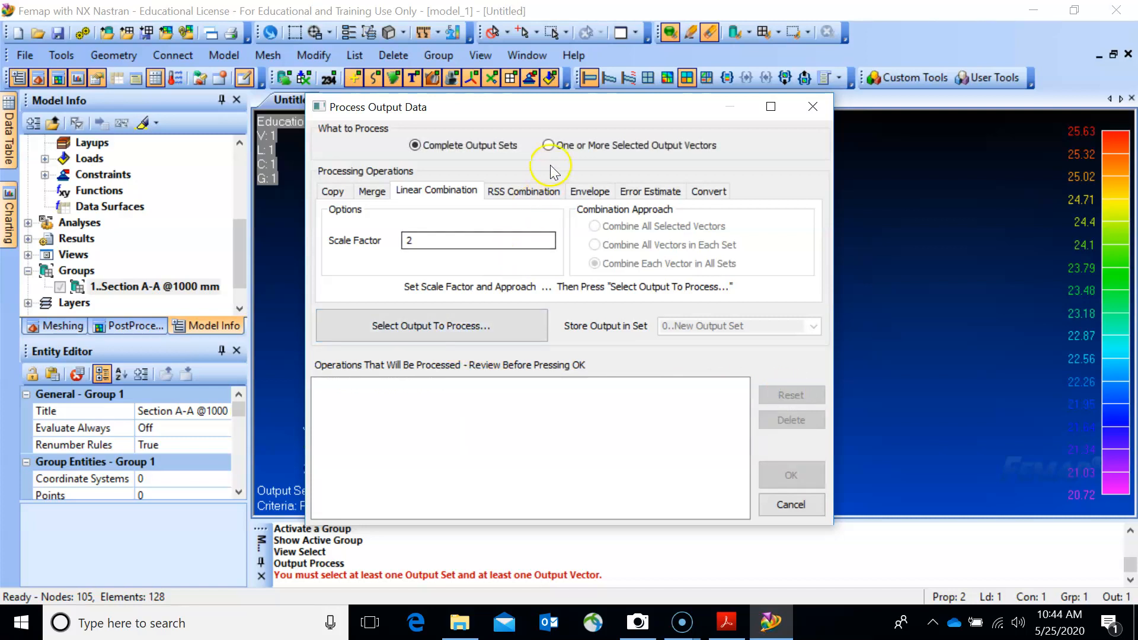
Step: Process only the selected output vector 7023..Plate Top XY Shear Stress from NX NASTRAN Case 1 into a new output set
{"action": "left_click", "coordinate": [549, 146]}
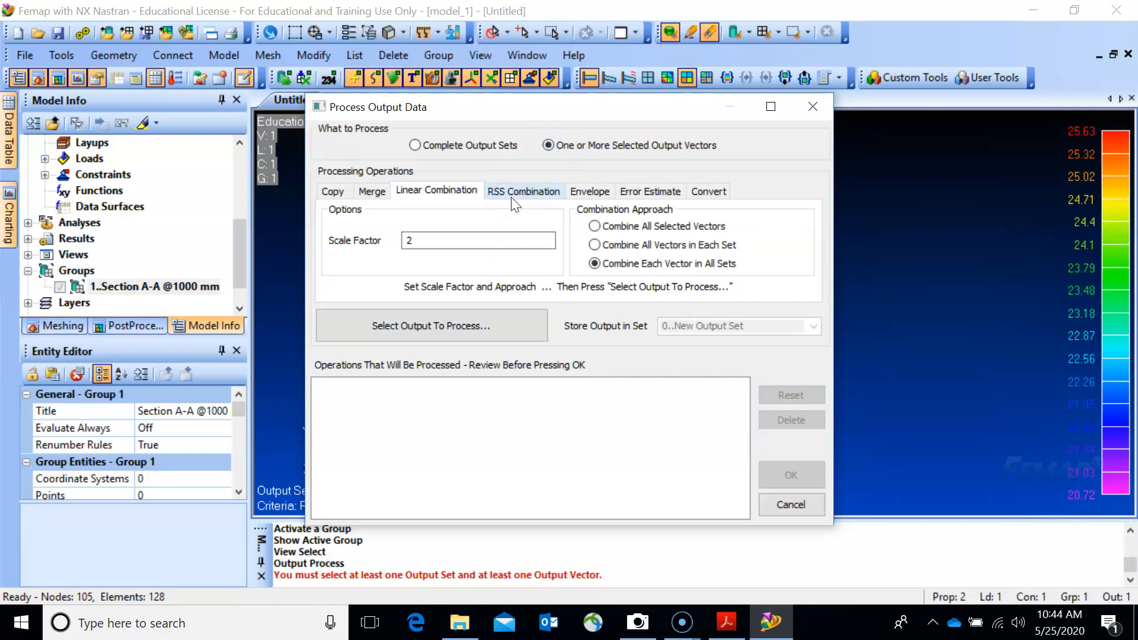
{"action": "left_click", "coordinate": [436, 337]}
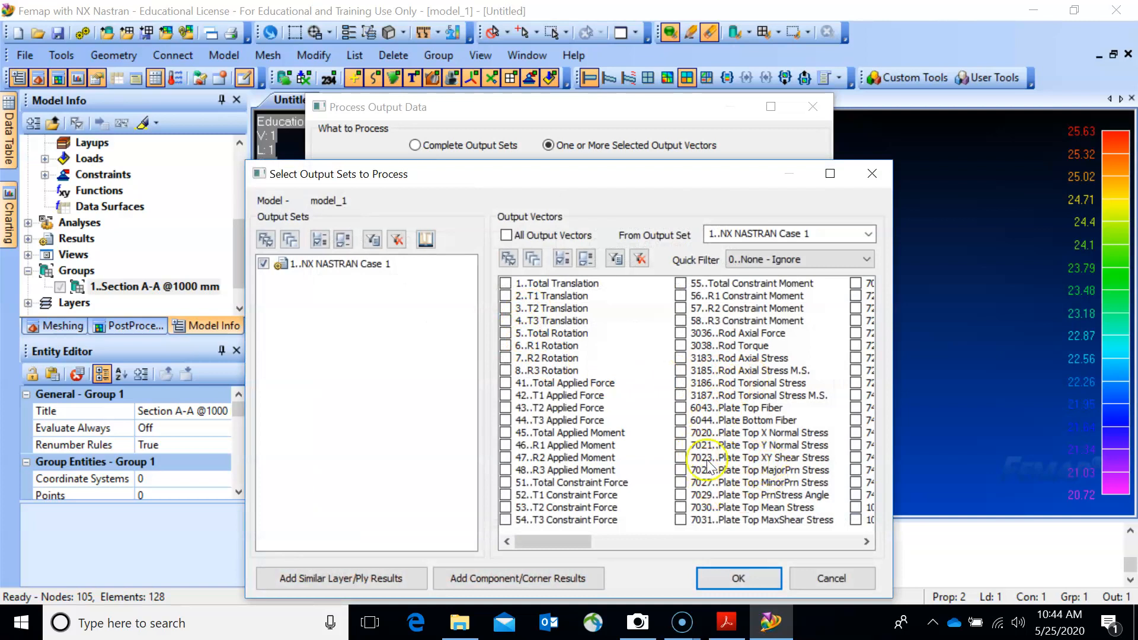
{"action": "left_click", "coordinate": [680, 458]}
{"action": "left_click", "coordinate": [738, 578]}
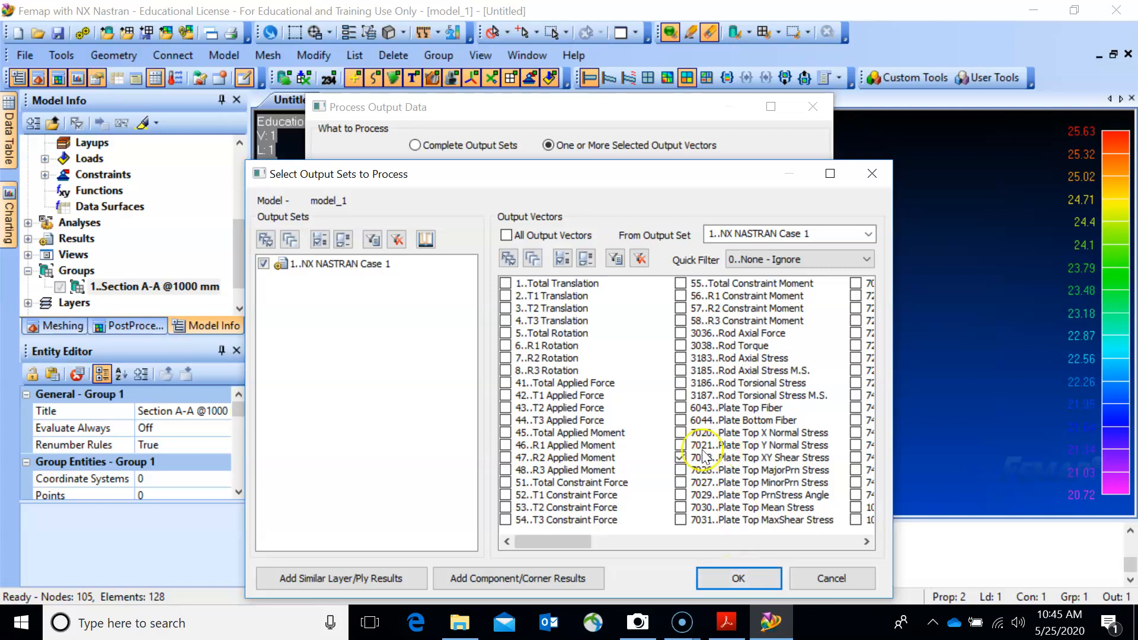
{"action": "left_click", "coordinate": [719, 580]}
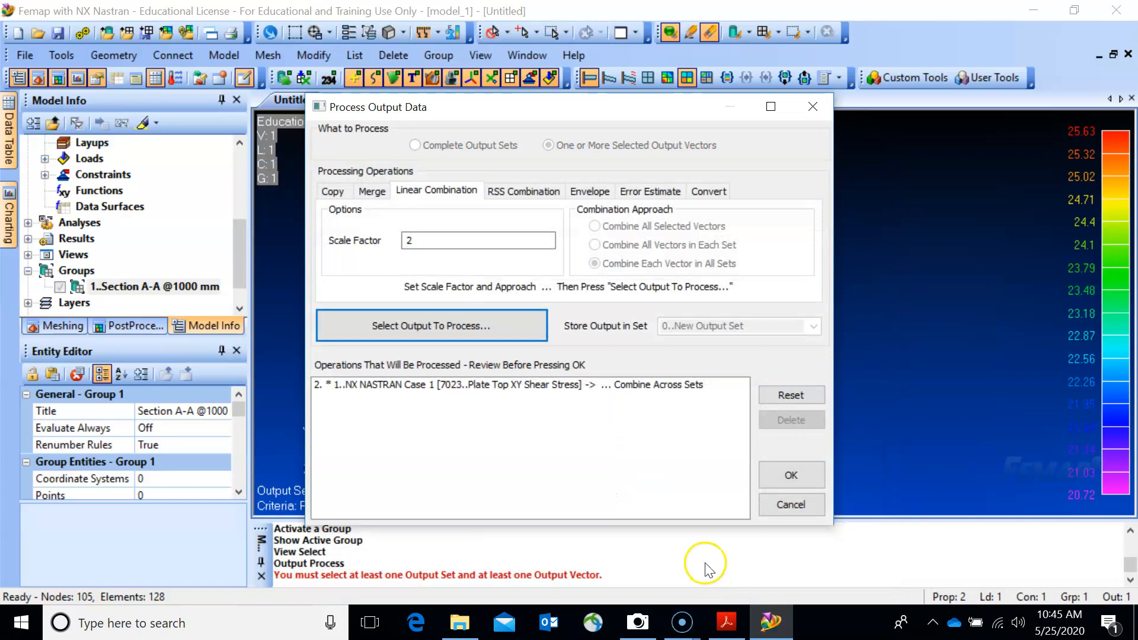
{"action": "left_click", "coordinate": [792, 475]}
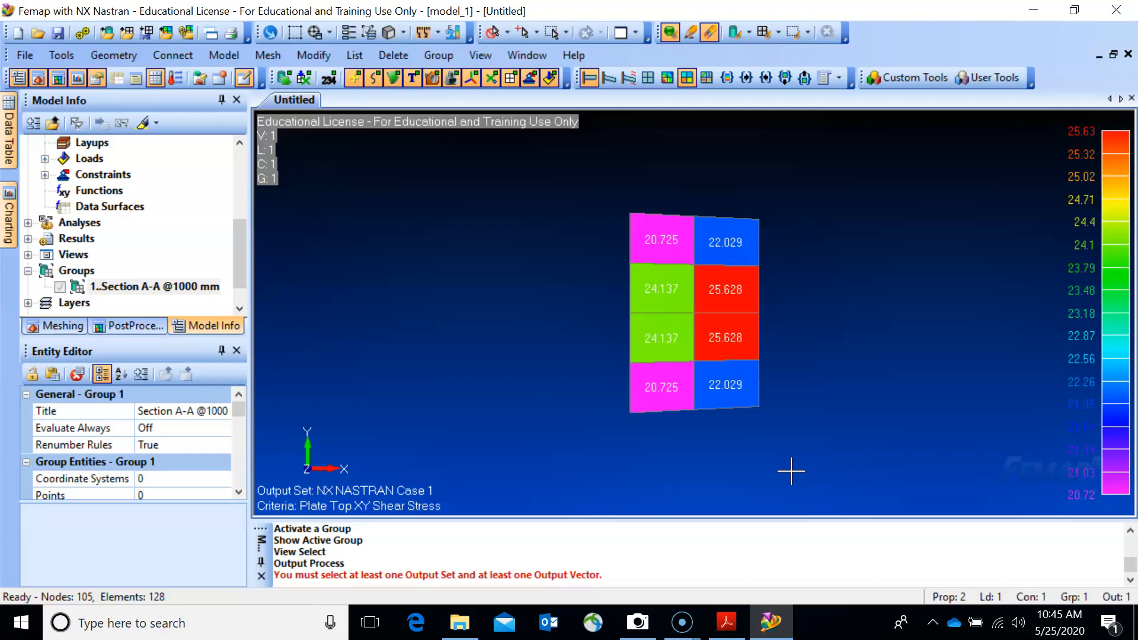
Step: Expand all results in the model tree and activate the output set 2..Combined Output Vectors
{"action": "left_click", "coordinate": [28, 238]}
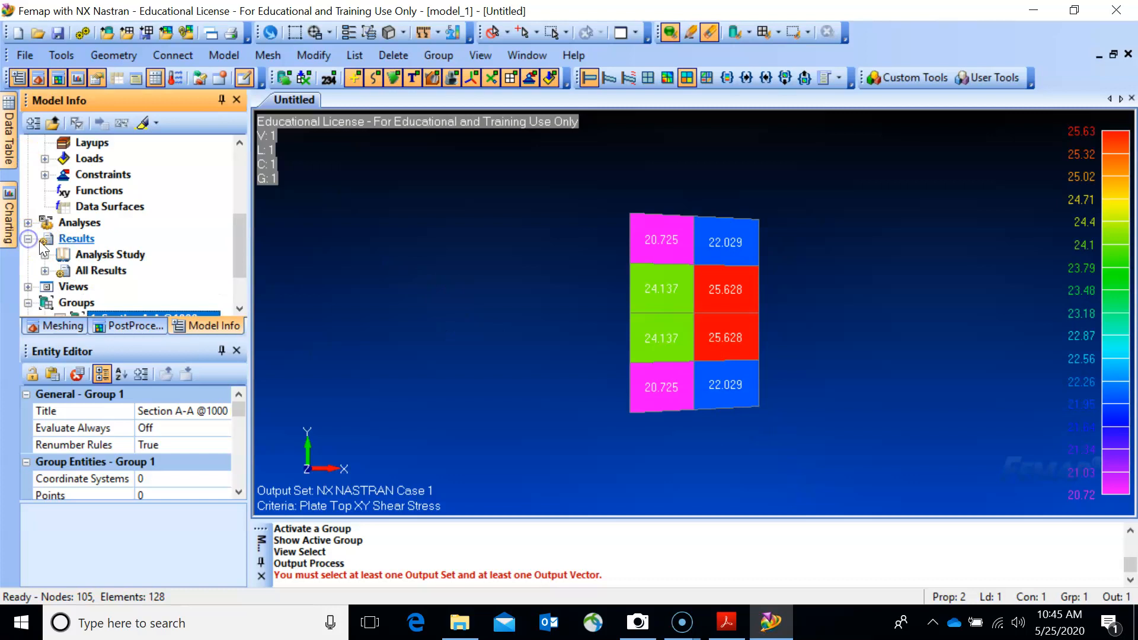
{"action": "left_click", "coordinate": [45, 271]}
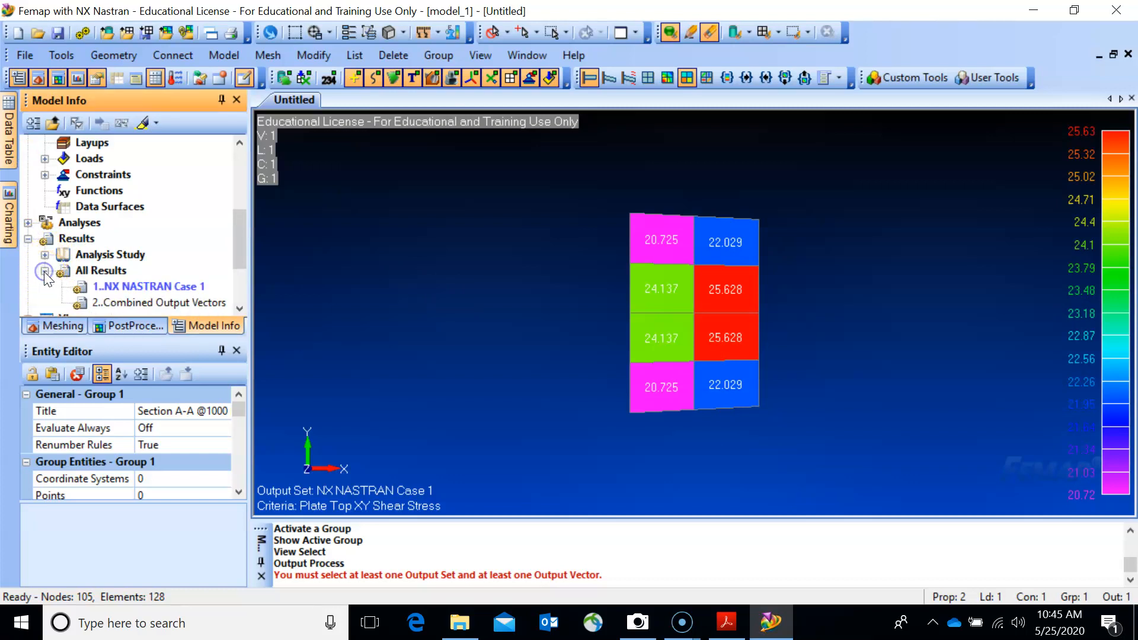
{"action": "double_click", "coordinate": [150, 303]}
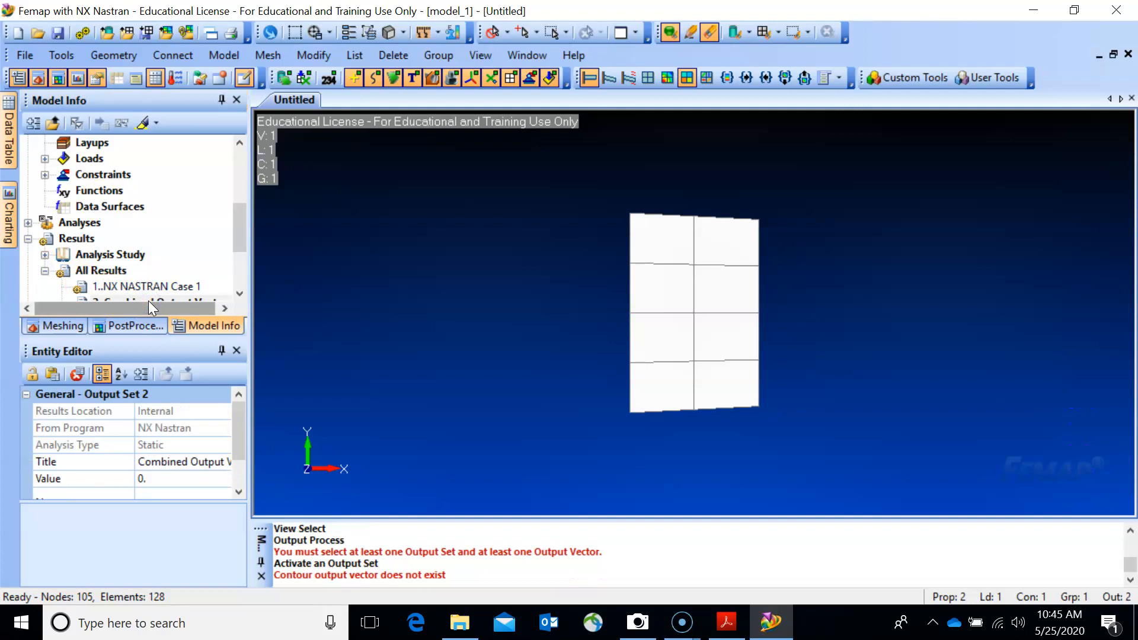
{"action": "left_click", "coordinate": [162, 158]}
{"action": "left_click_drag", "start_coordinate": [240, 239], "coordinate": [241, 252]}
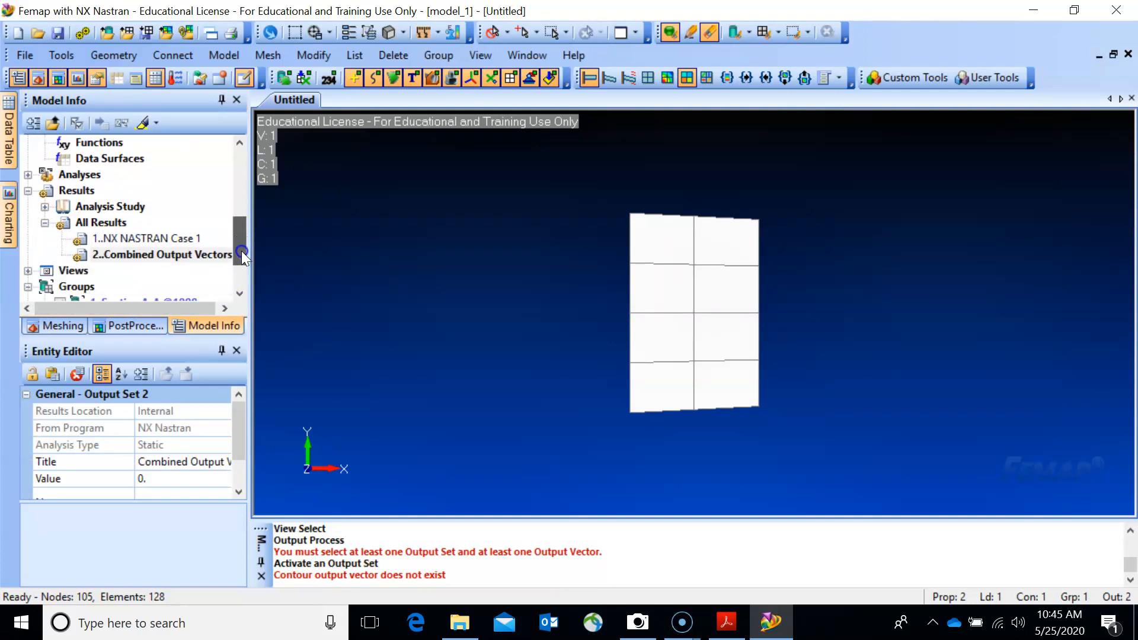
{"action": "double_click", "coordinate": [196, 255]}
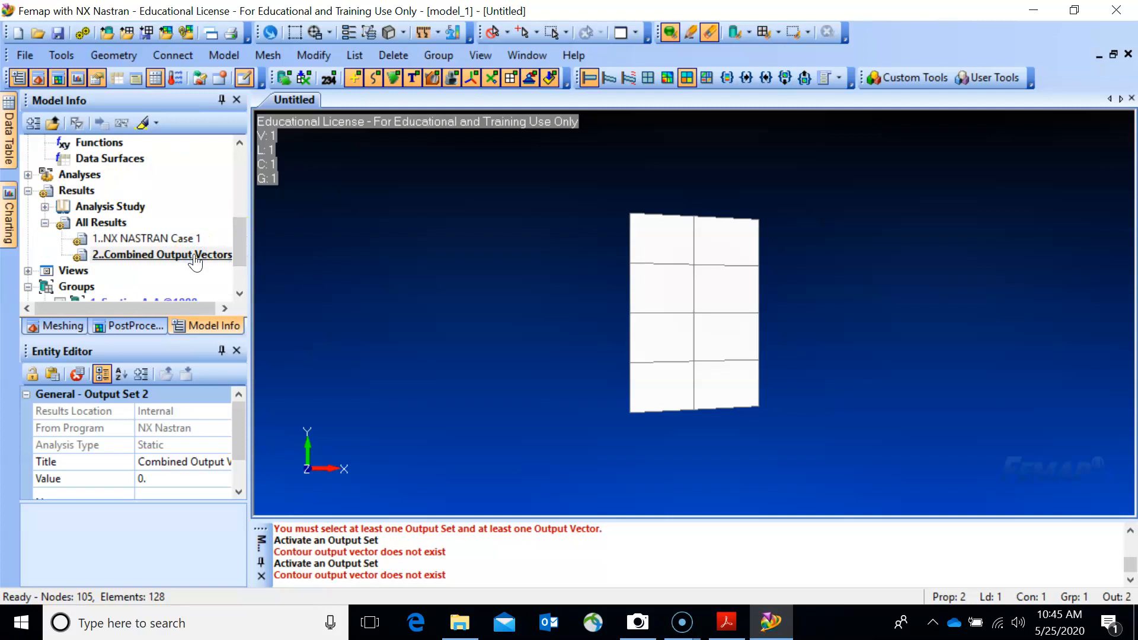
Step: Show the full model in the view instead of only the active group
{"action": "left_click_drag", "start_coordinate": [239, 246], "coordinate": [237, 255]}
{"action": "left_click", "coordinate": [137, 261]}
{"action": "right_click", "coordinate": [80, 254]}
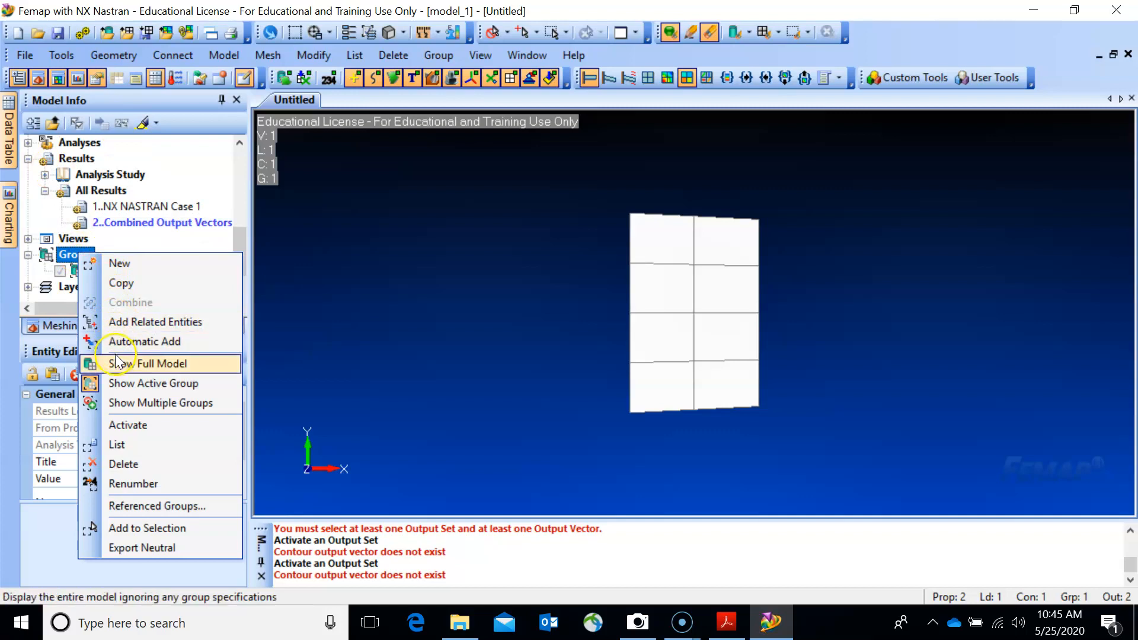
{"action": "left_click", "coordinate": [117, 363]}
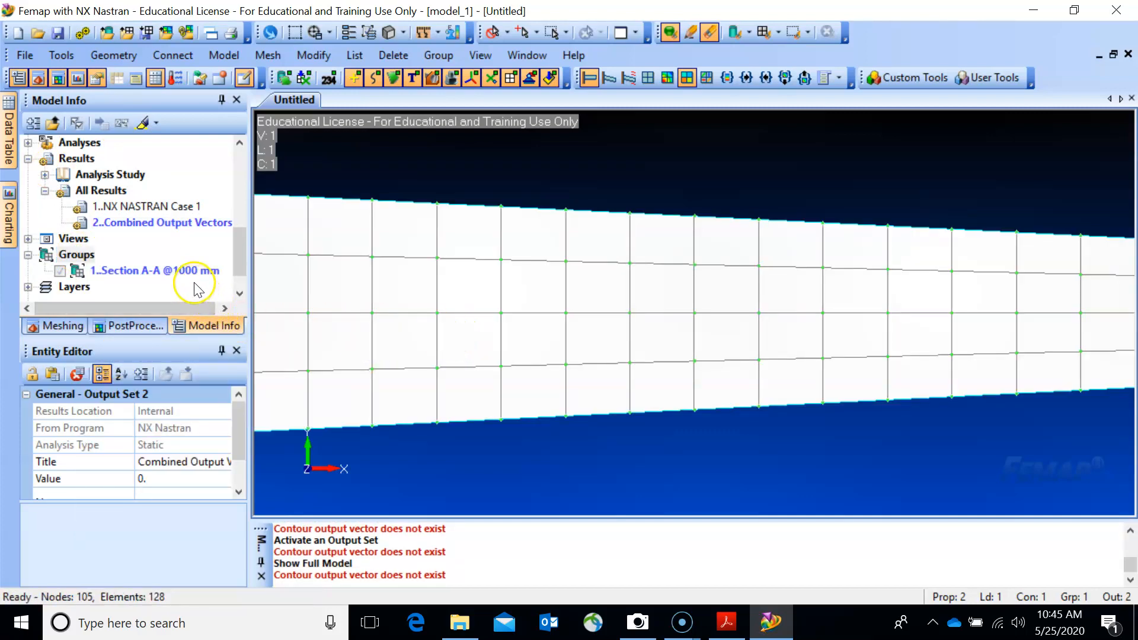
Step: Display output set 2..Combined Output Vectors in Contour style, using 9000000..Plate Top XY Shear Stress (2.*1) as both deform and contour vector
{"action": "double_click", "coordinate": [227, 225]}
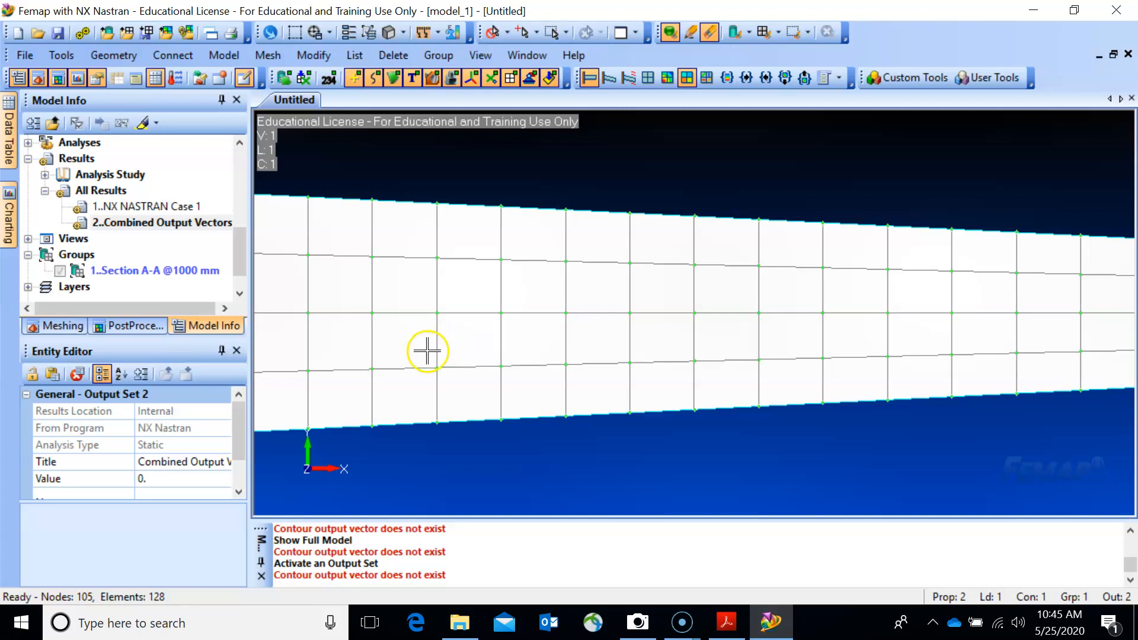
{"action": "key", "text": "F5"}
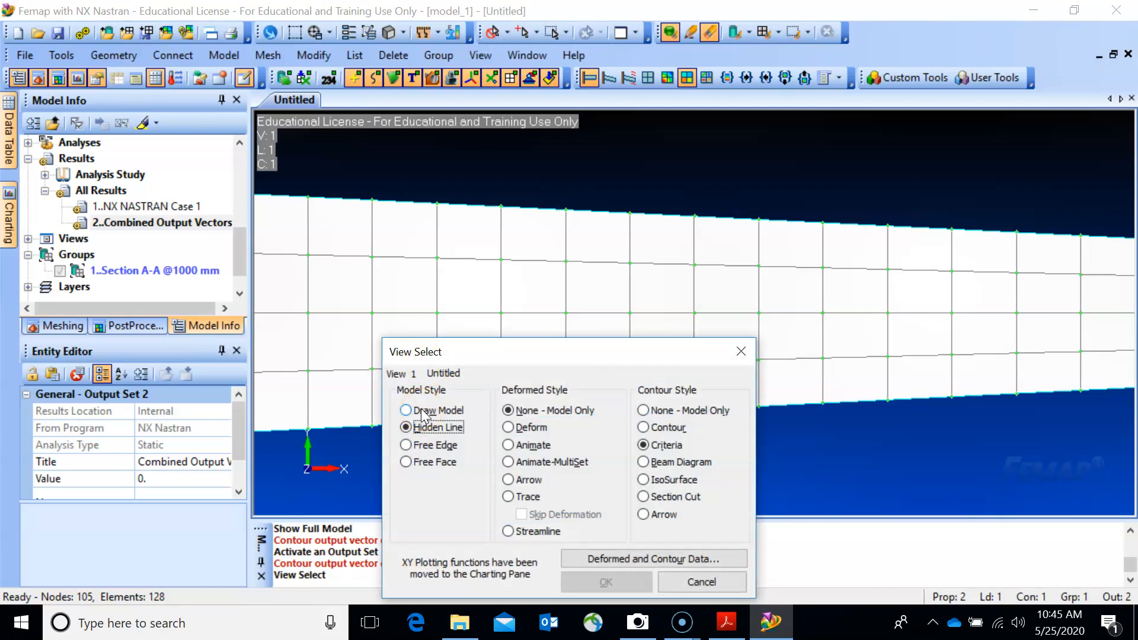
{"action": "left_click", "coordinate": [643, 428]}
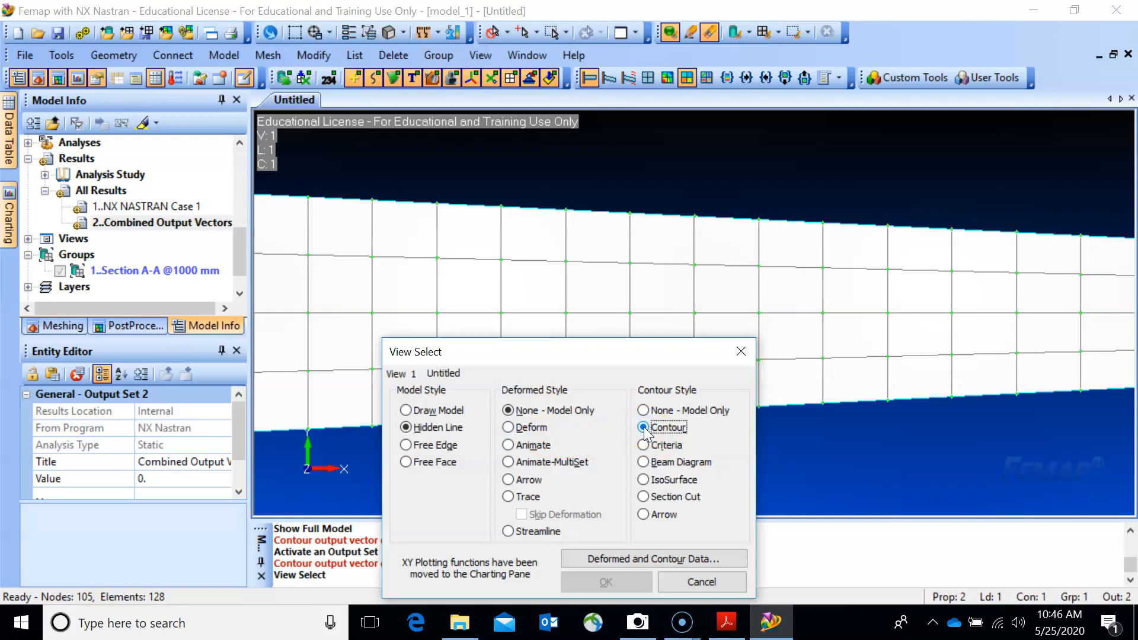
{"action": "left_click", "coordinate": [627, 559]}
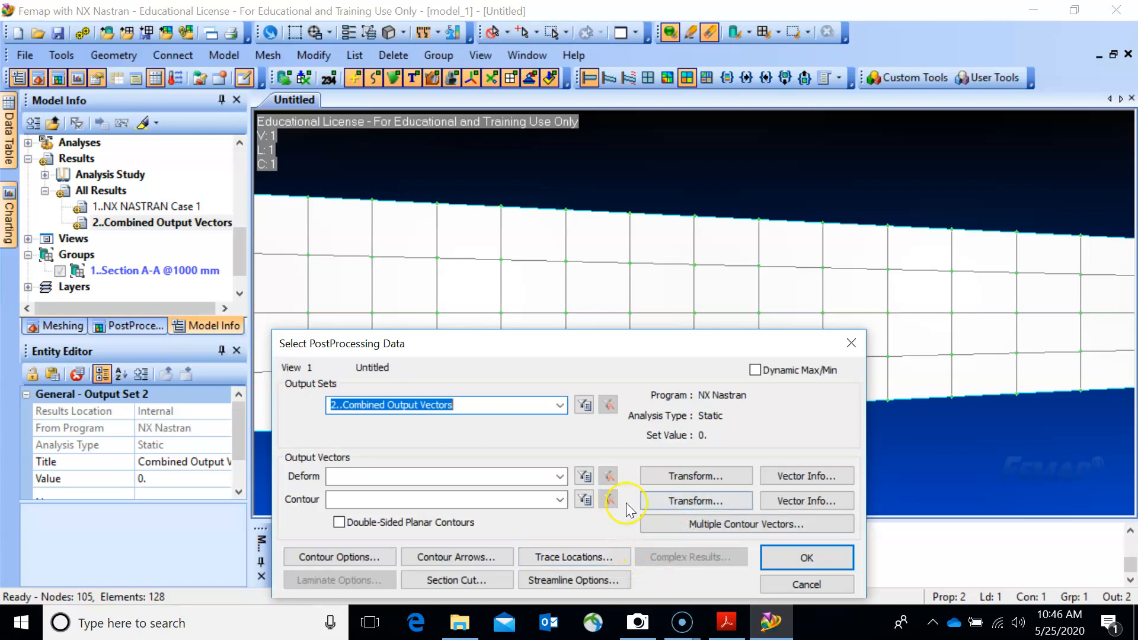
{"action": "left_click", "coordinate": [559, 476]}
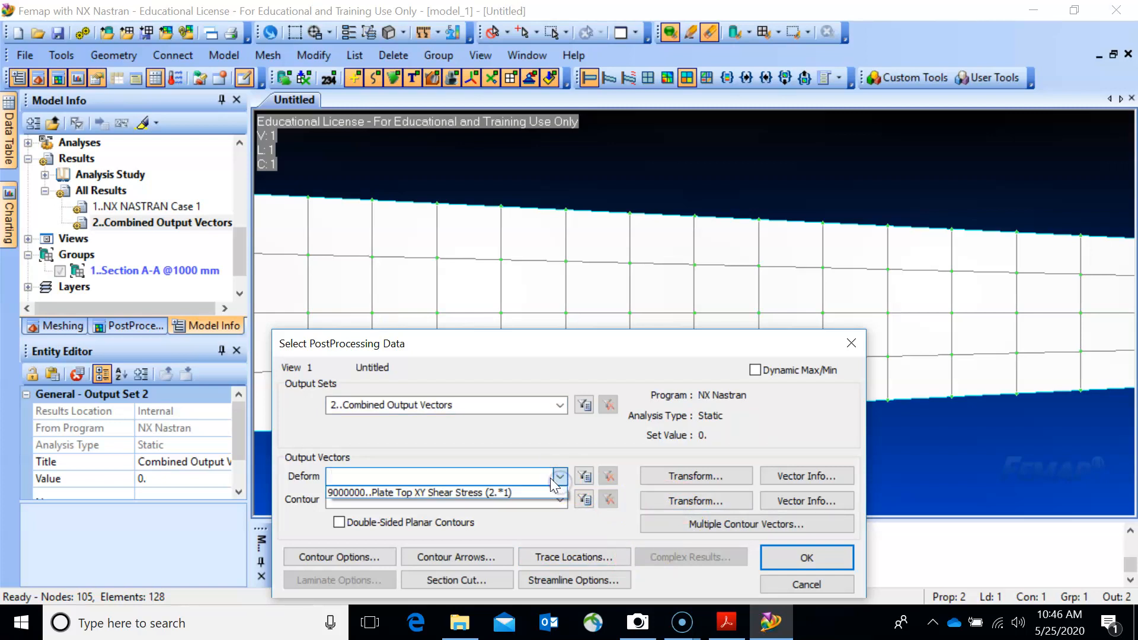
{"action": "left_click", "coordinate": [516, 493]}
{"action": "left_click", "coordinate": [559, 500]}
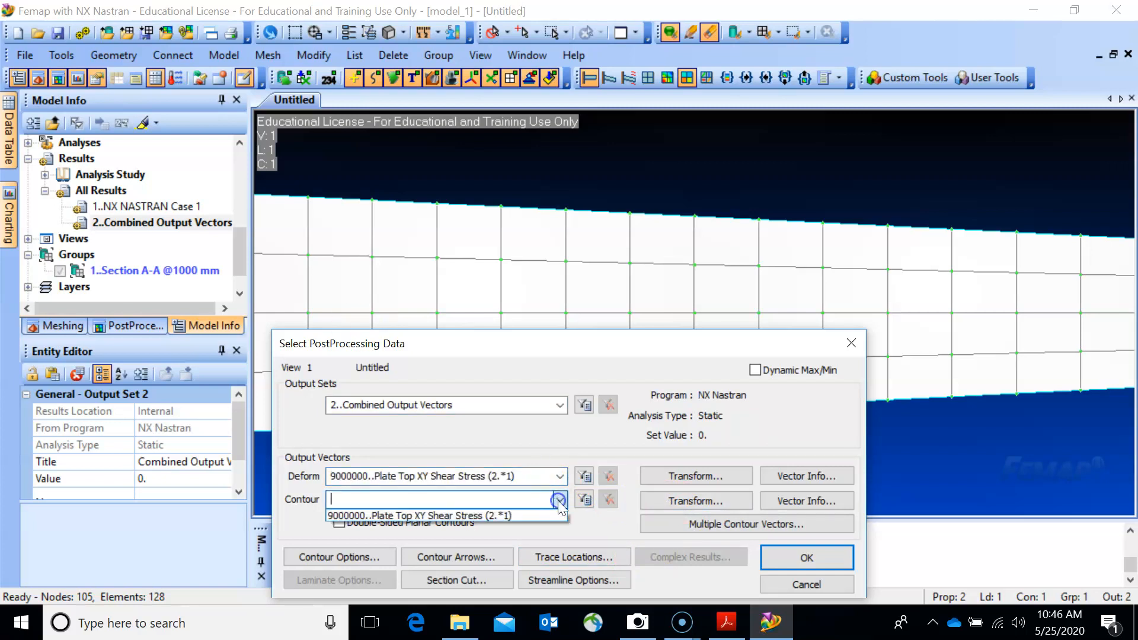
{"action": "left_click", "coordinate": [528, 516]}
{"action": "left_click", "coordinate": [804, 560]}
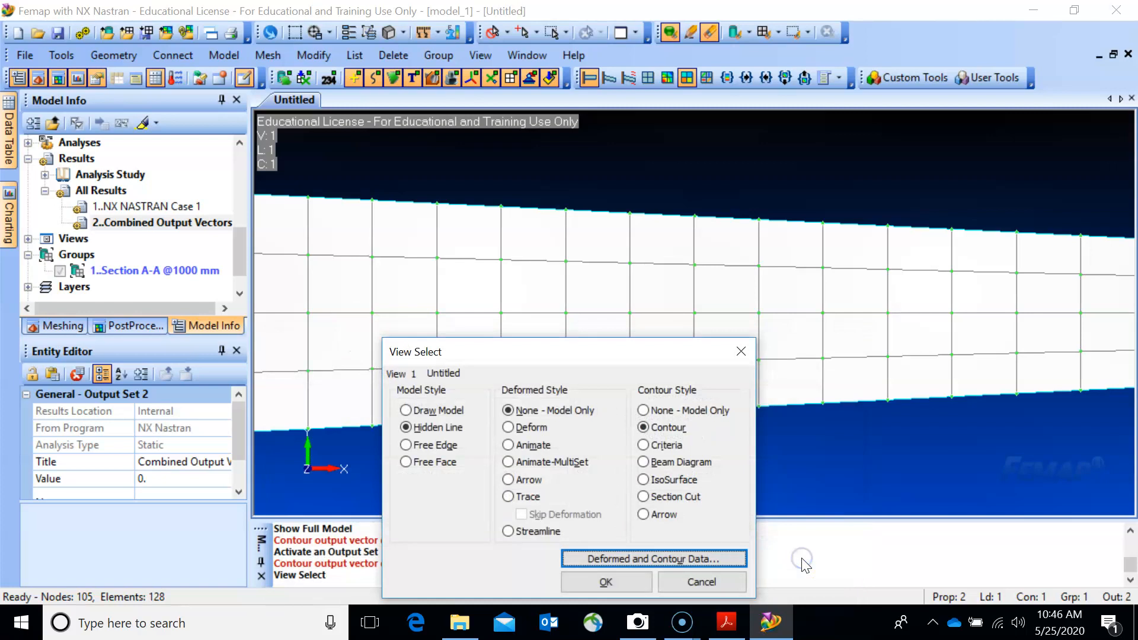
{"action": "left_click", "coordinate": [606, 582]}
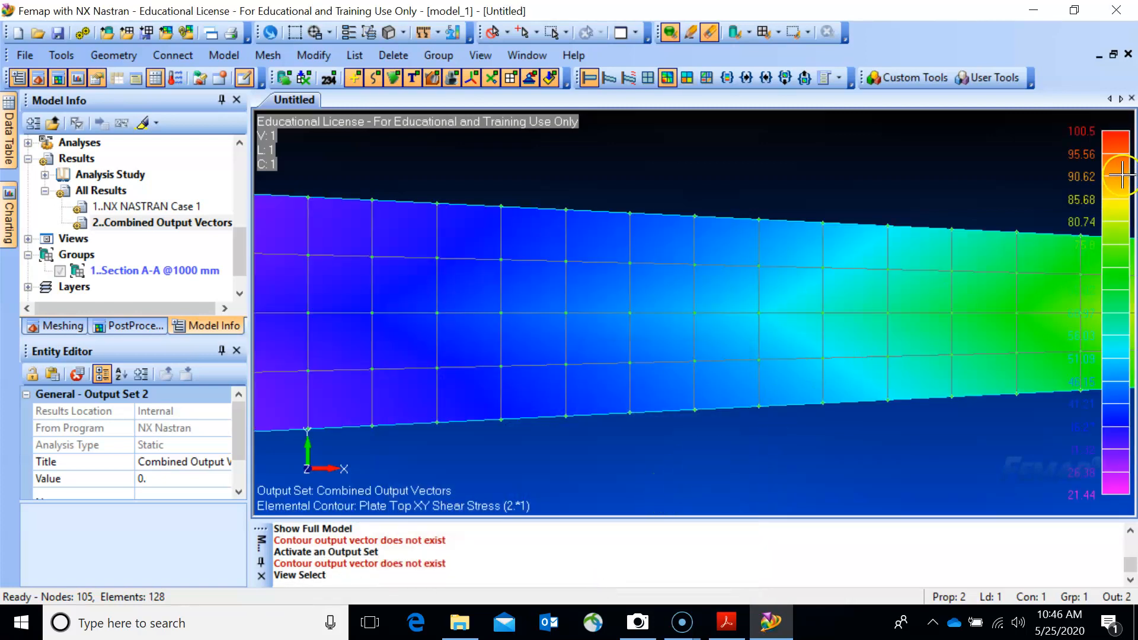
{"action": "right_click", "coordinate": [172, 272]}
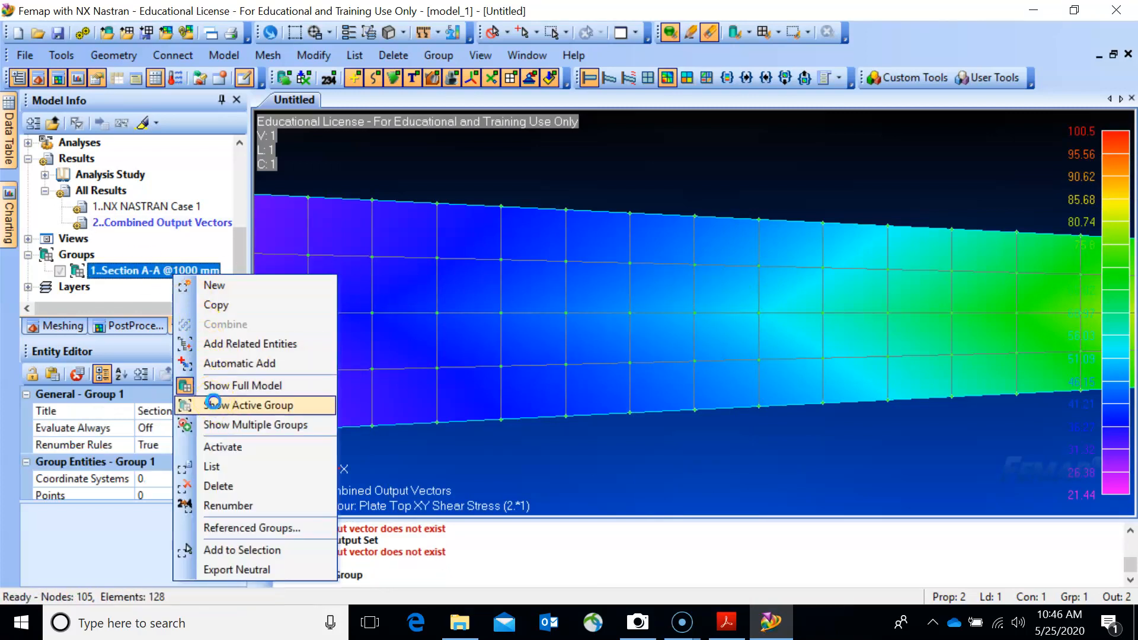
{"action": "left_click", "coordinate": [237, 405]}
{"action": "scroll", "coordinate": [611, 346], "scroll_direction": "up", "scroll_amount": 3}
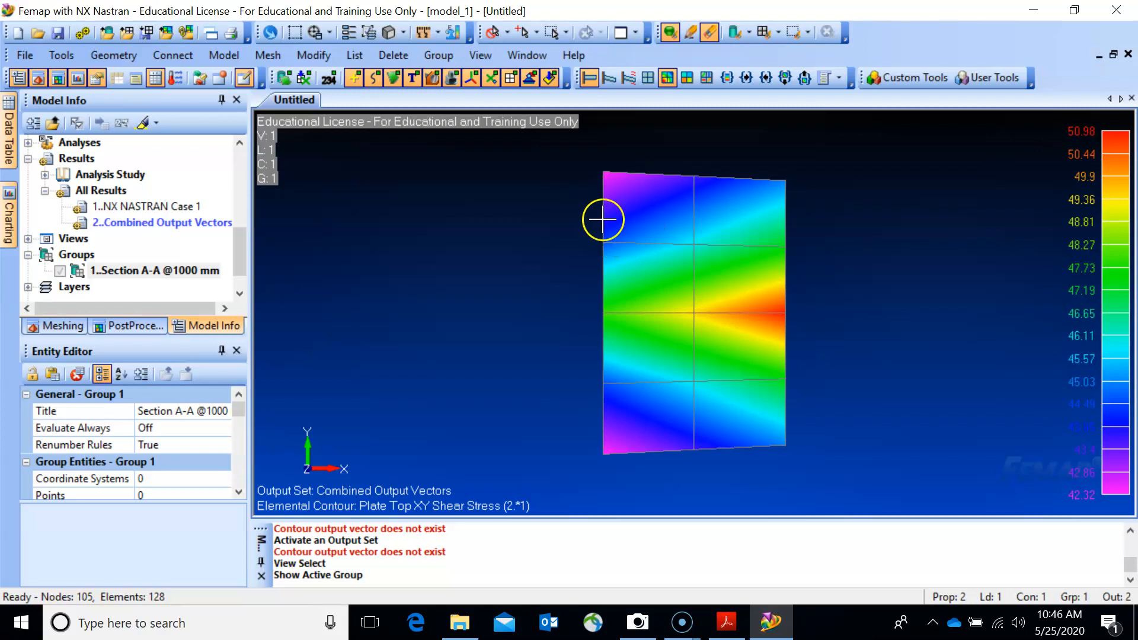
Step: Switch the contour style of the section A-A plot to Criteria to label each element with its value
{"action": "key", "text": "F5"}
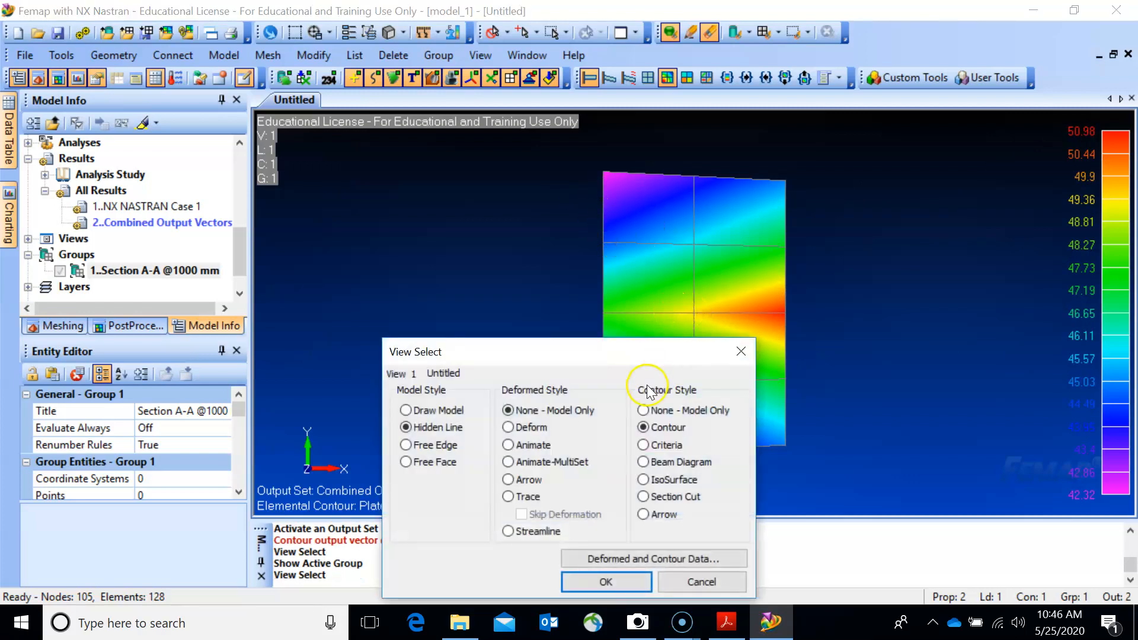
{"action": "left_click", "coordinate": [643, 447]}
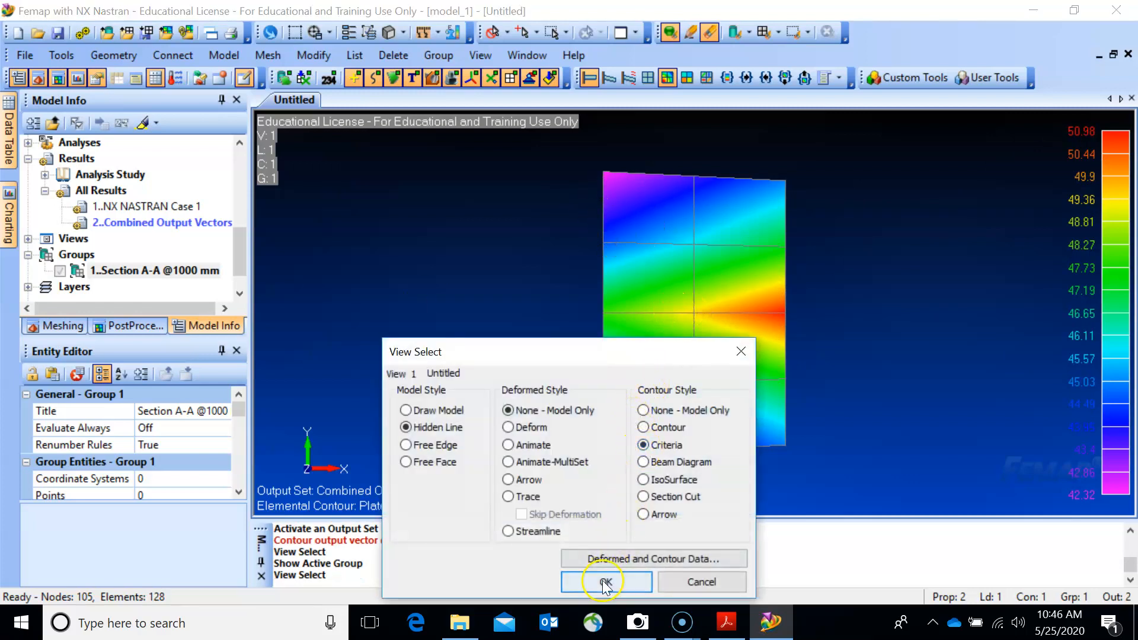
{"action": "left_click", "coordinate": [605, 581]}
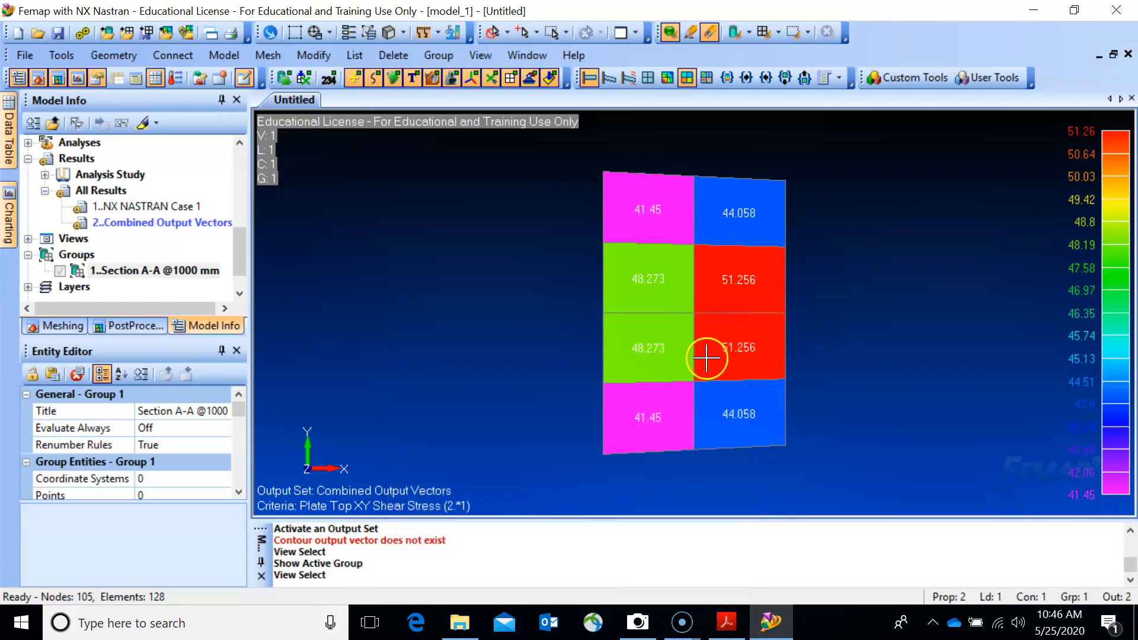
Step: Compare the section A-A element shear flows with the hand-calculated q12 distribution in AE418_Lecture_8.pdf, switching to Acrobat Reader and back to Femap
{"action": "left_click", "coordinate": [728, 621]}
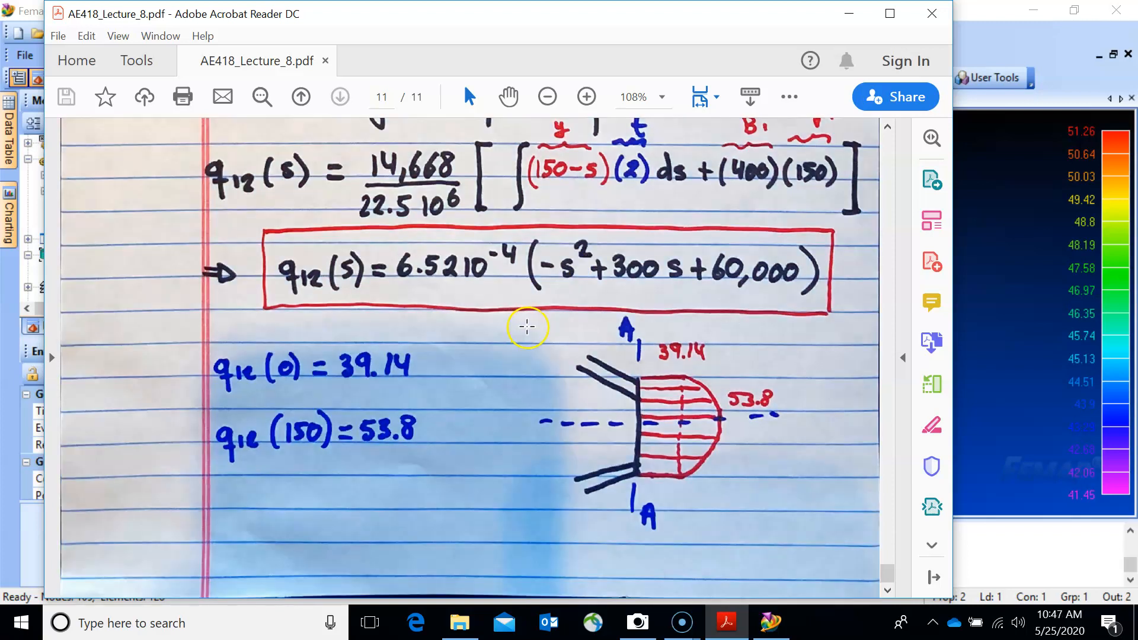
{"action": "left_click", "coordinate": [847, 16]}
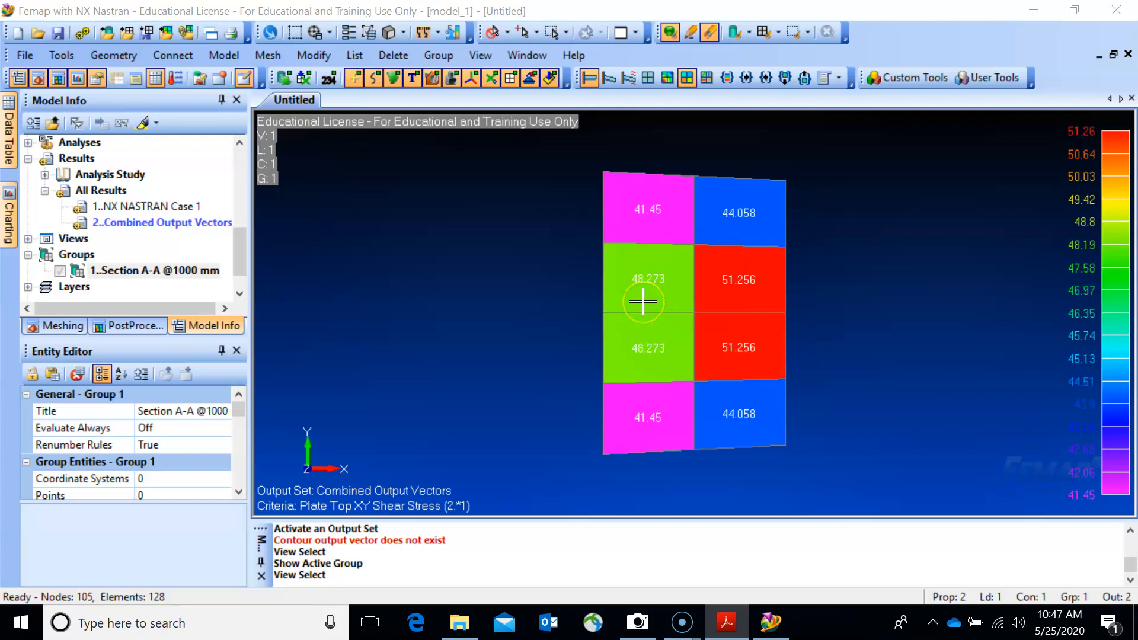
{"action": "scroll", "coordinate": [643, 302], "scroll_direction": "down", "scroll_amount": 3}
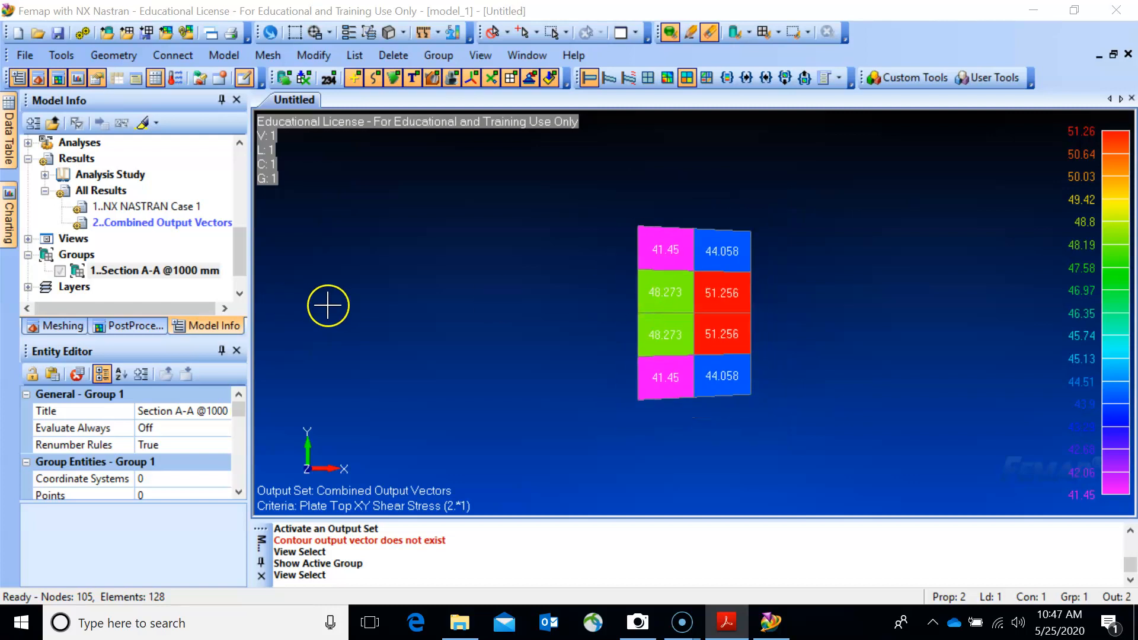
{"action": "scroll", "coordinate": [327, 303], "scroll_direction": "up", "scroll_amount": 3}
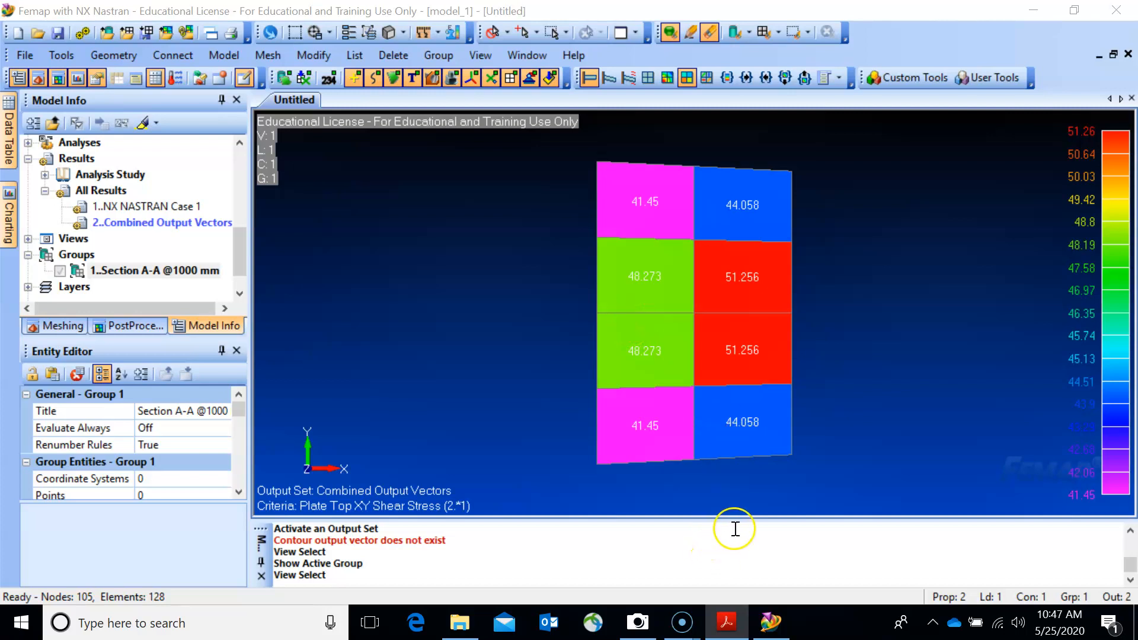
{"action": "left_click", "coordinate": [1030, 9]}
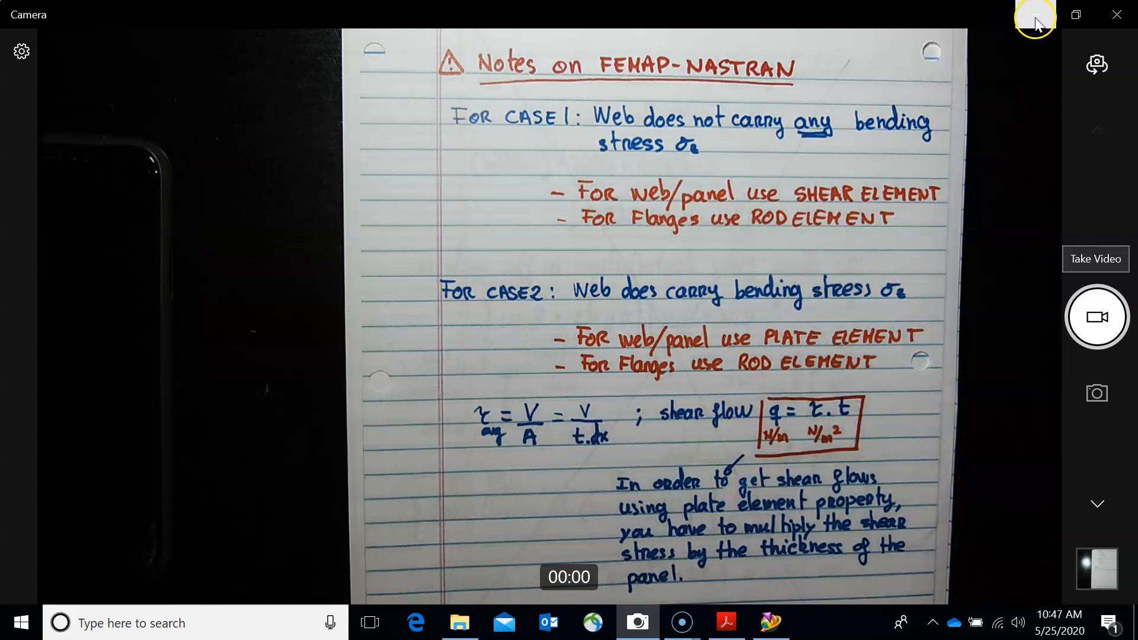
{"action": "mouse_move", "coordinate": [678, 633]}
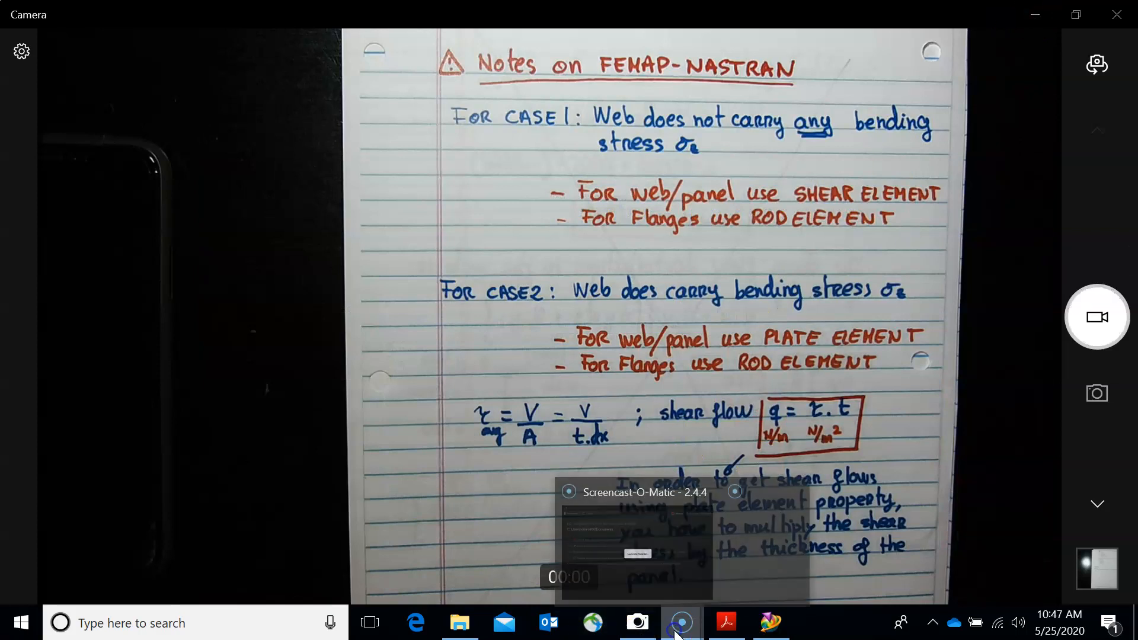